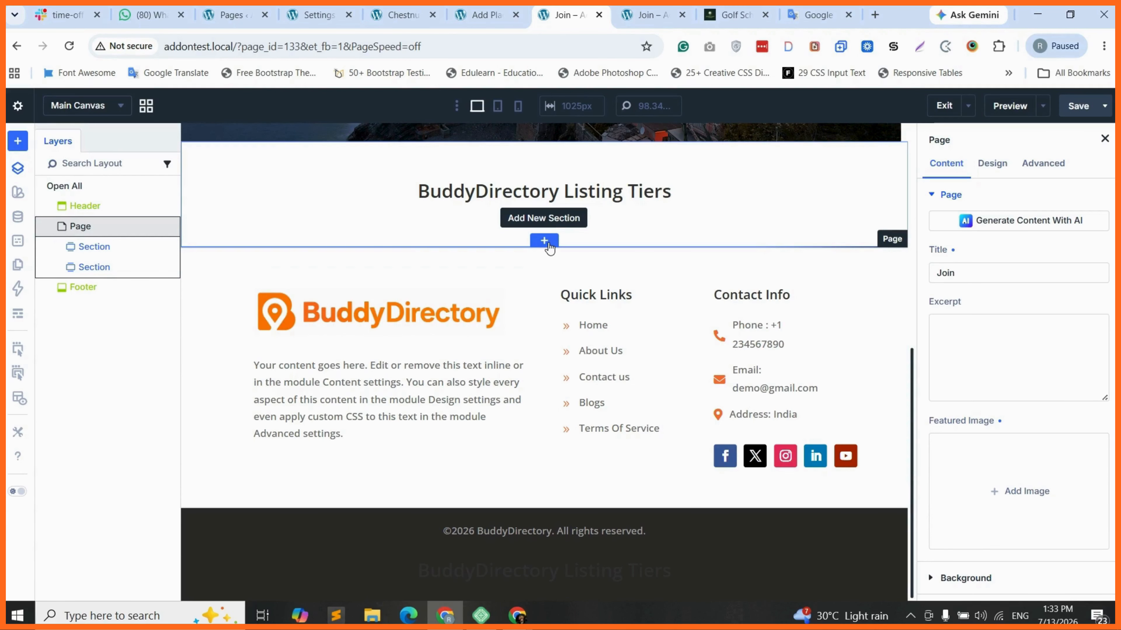
Step: Add a section with two equal columns below the BuddyDirectory Listing Tiers heading and insert a Pricing Tables module in its first column
{"action": "left_click", "coordinate": [546, 243]}
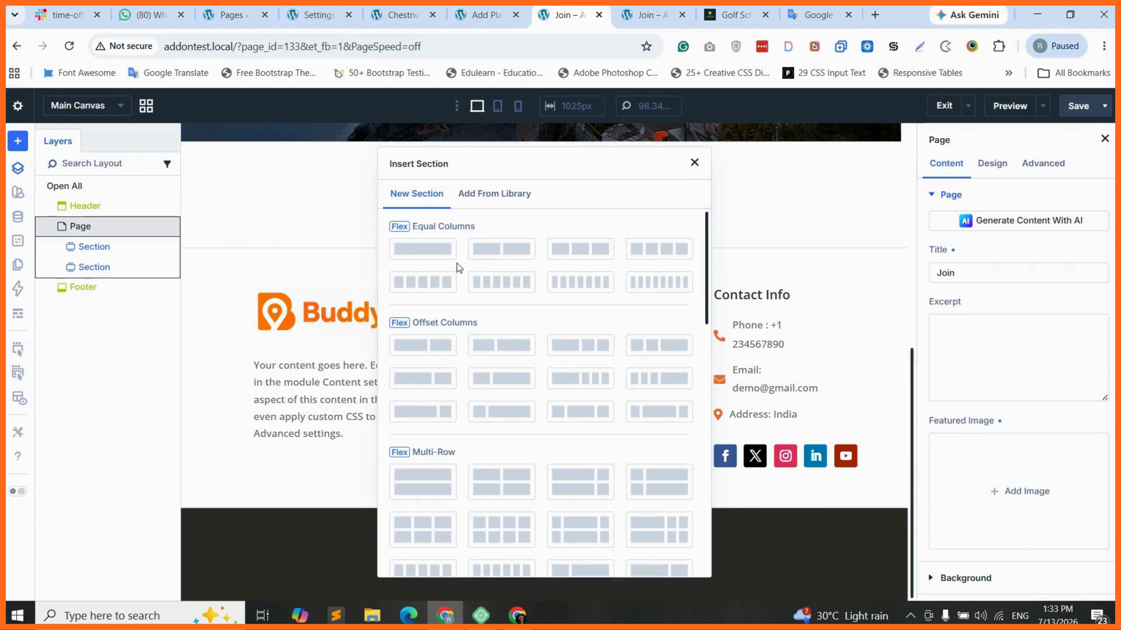
{"action": "left_click", "coordinate": [500, 249]}
{"action": "left_click", "coordinate": [391, 312]}
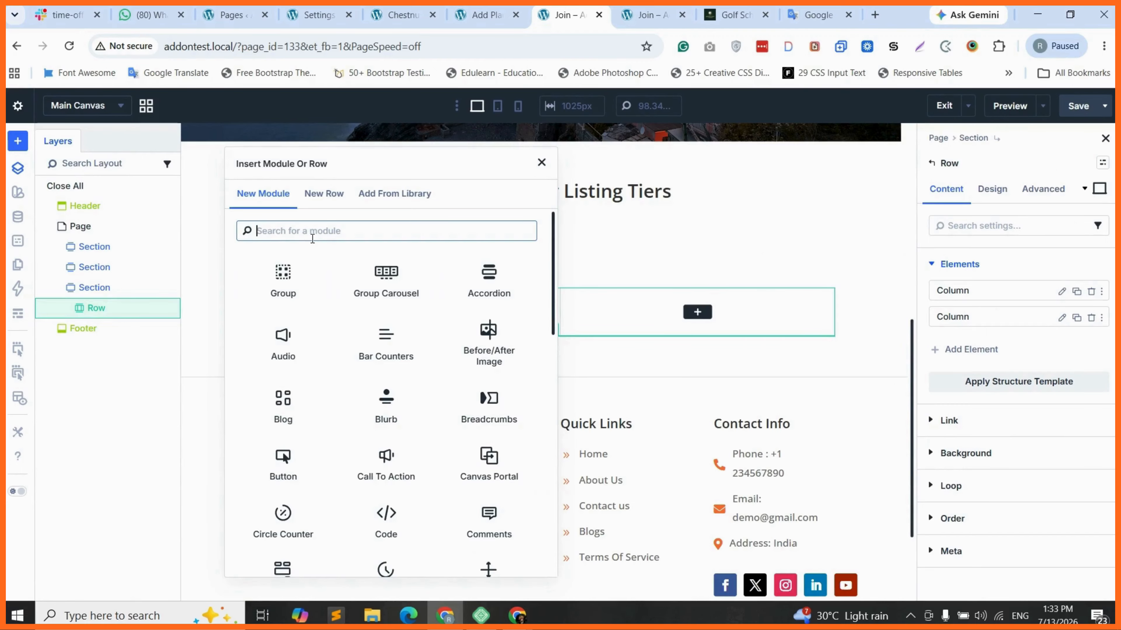
{"action": "type", "text": "pri"}
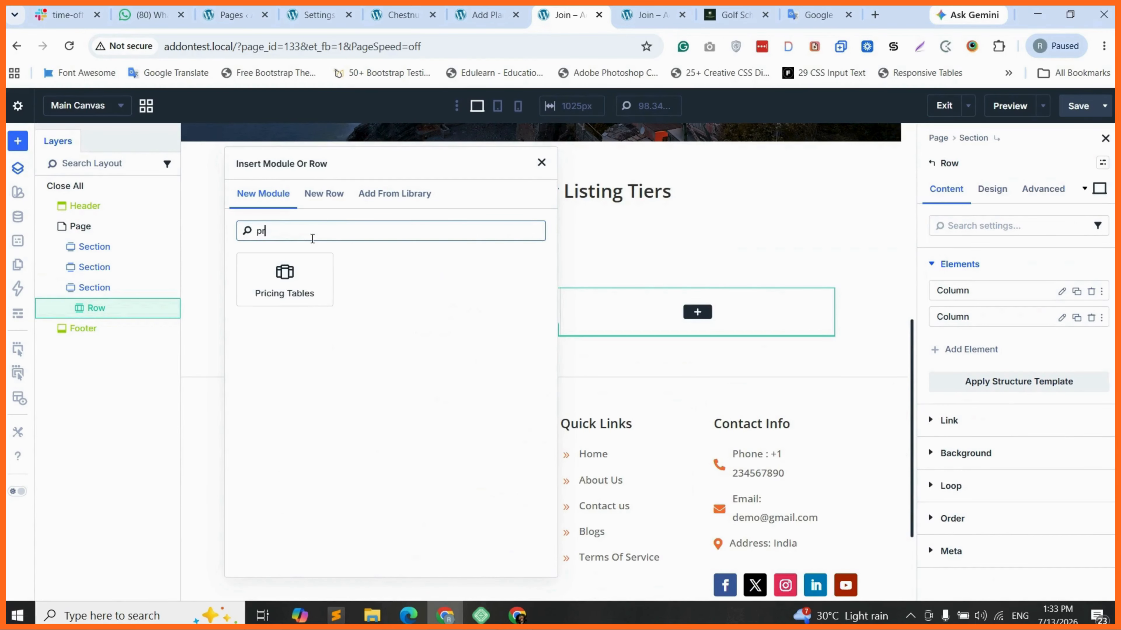
{"action": "left_click", "coordinate": [291, 294]}
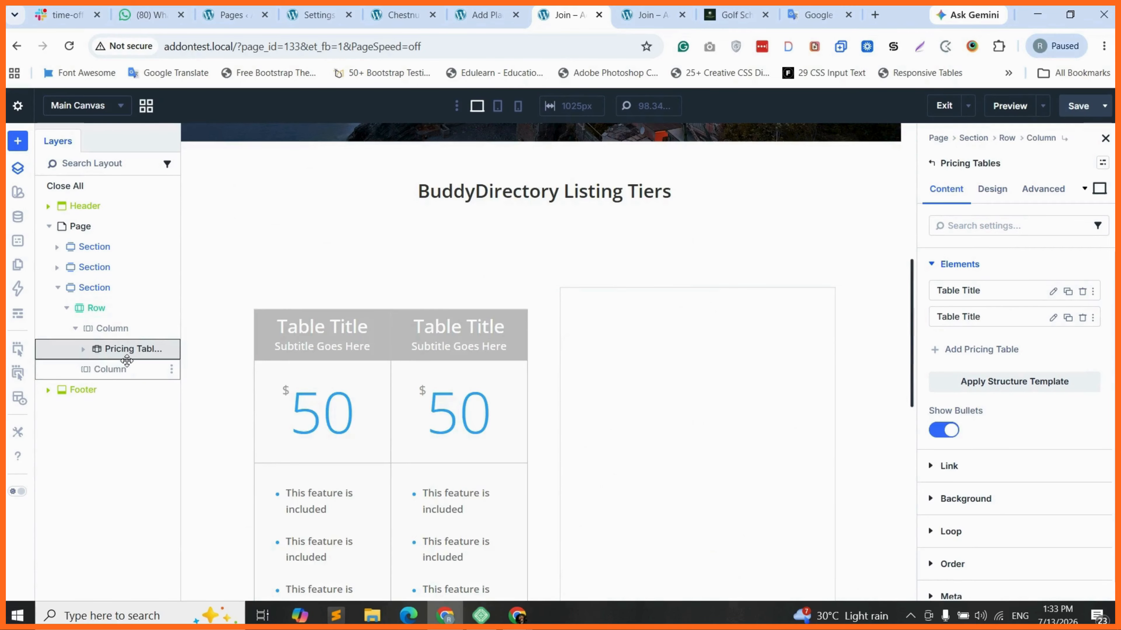
Step: Delete the second table from the Pricing Tables module and set the remaining table's title to FREE
{"action": "left_click", "coordinate": [86, 349]}
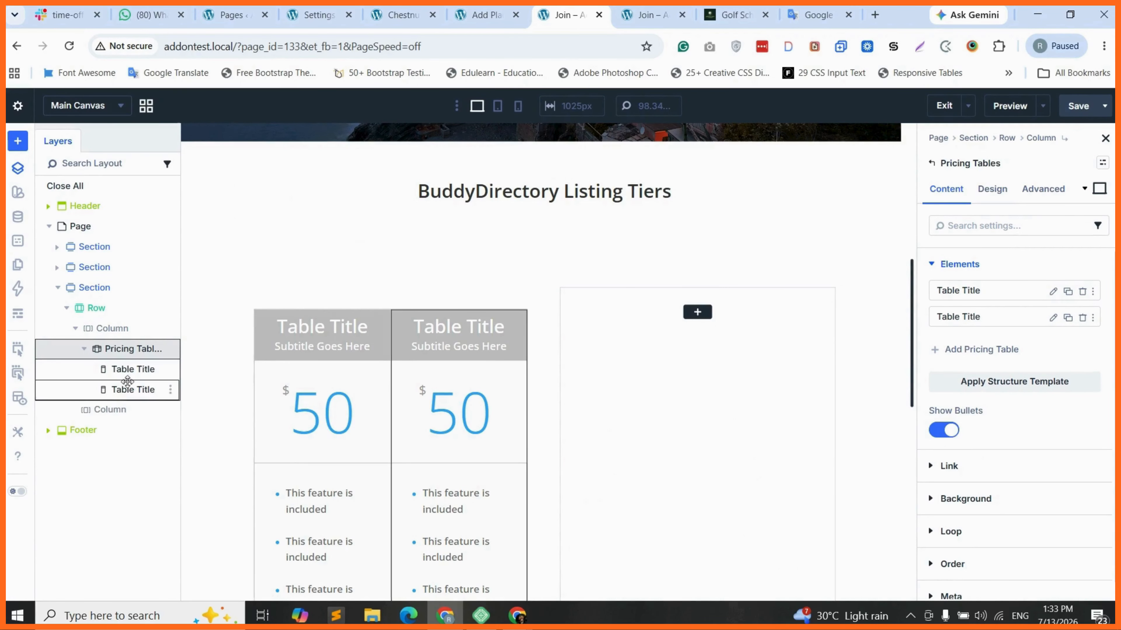
{"action": "left_click", "coordinate": [1082, 318]}
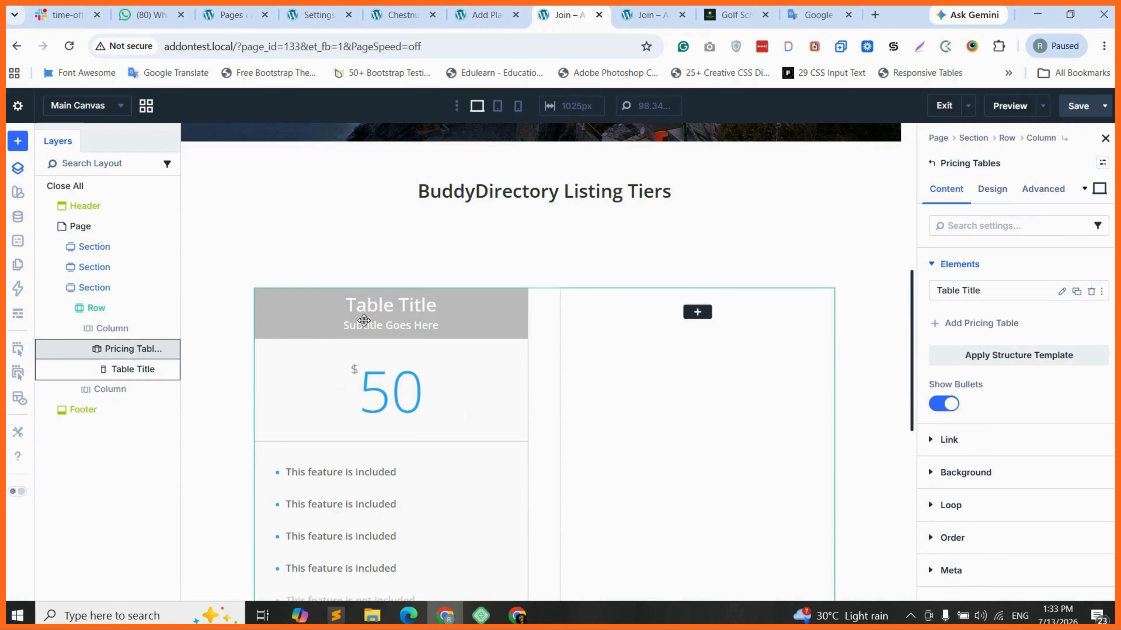
{"action": "left_click", "coordinate": [153, 369]}
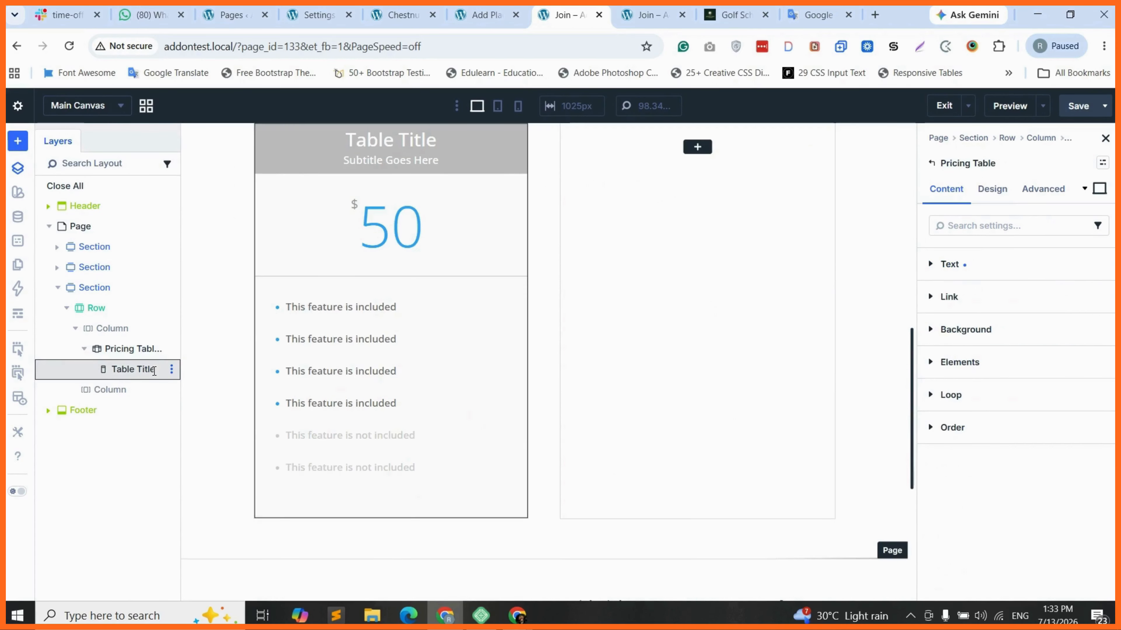
{"action": "left_click", "coordinate": [968, 270]}
{"action": "left_click", "coordinate": [984, 340]}
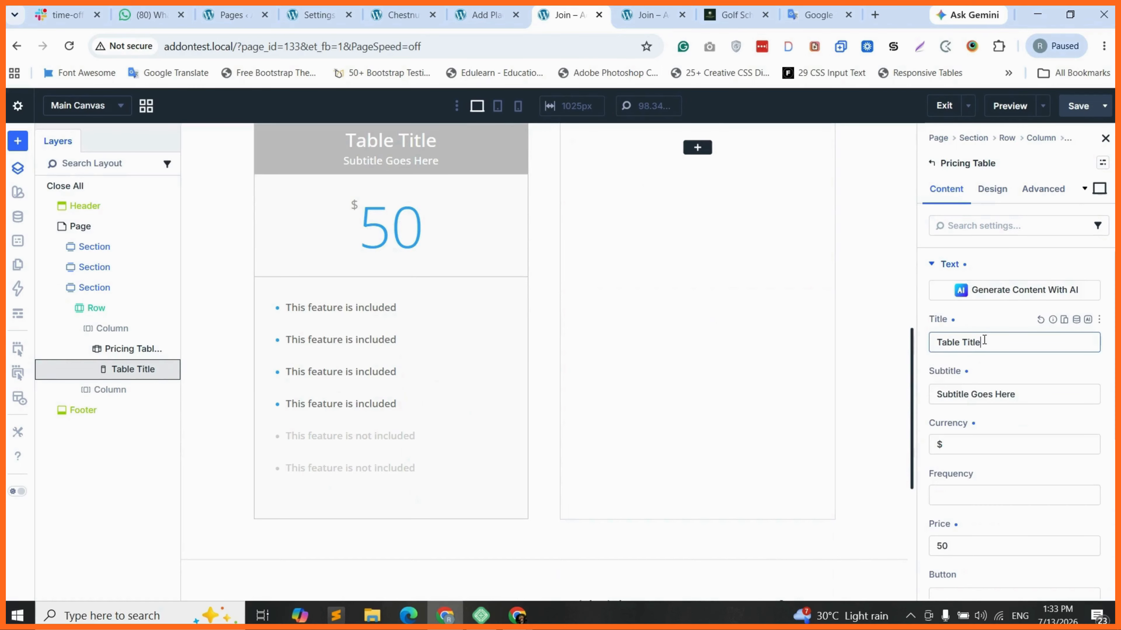
{"action": "key", "text": "ctrl+a"}
{"action": "type", "text": "FREE"}
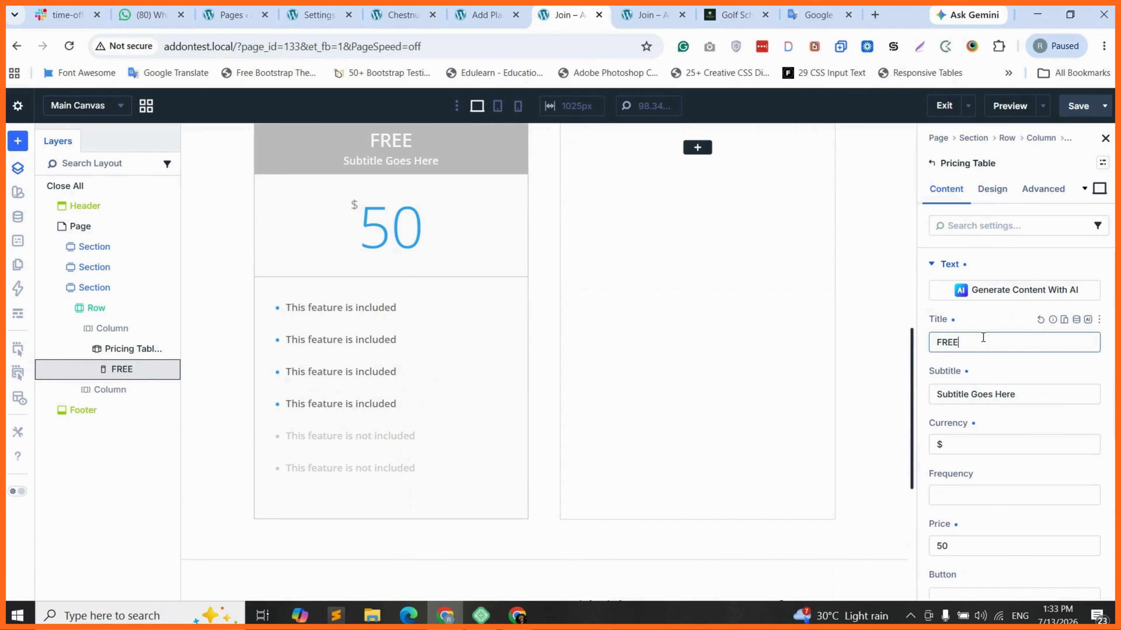
Step: Set the FREE pricing table's subtitle to "Add Your Free Listing"
{"action": "left_click", "coordinate": [993, 394]}
{"action": "key", "text": "ctrl+a"}
{"action": "type", "text": "Ad"}
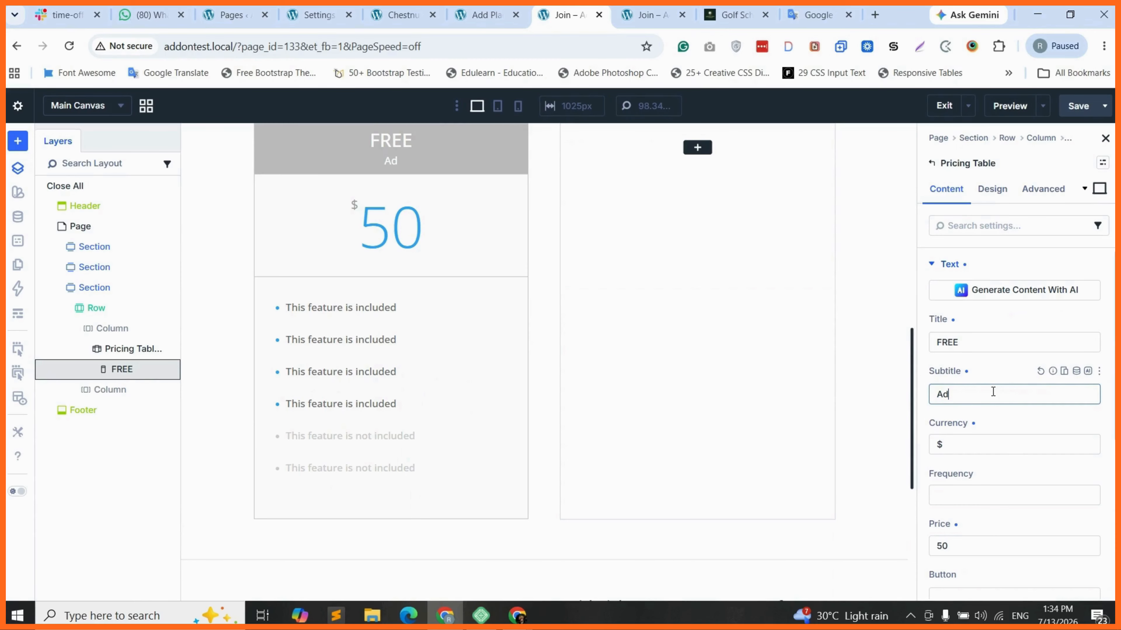
{"action": "type", "text": "d Your Listing"}
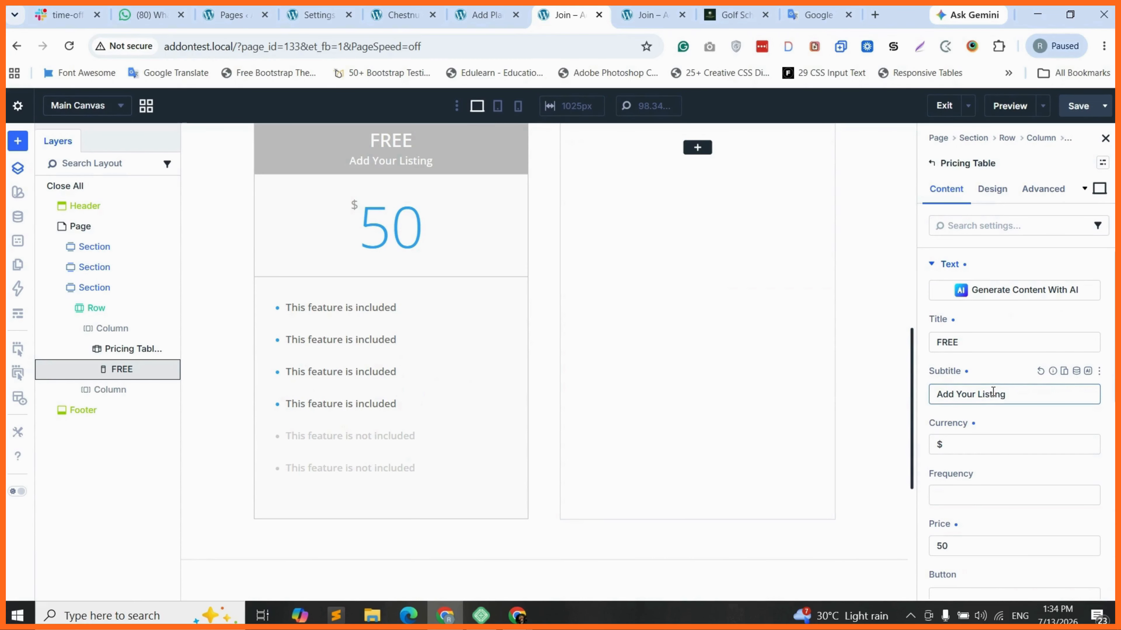
{"action": "left_click", "coordinate": [977, 394]}
{"action": "type", "text": "FR"}
{"action": "key", "text": "BackSpace"}
{"action": "type", "text": "ree"}
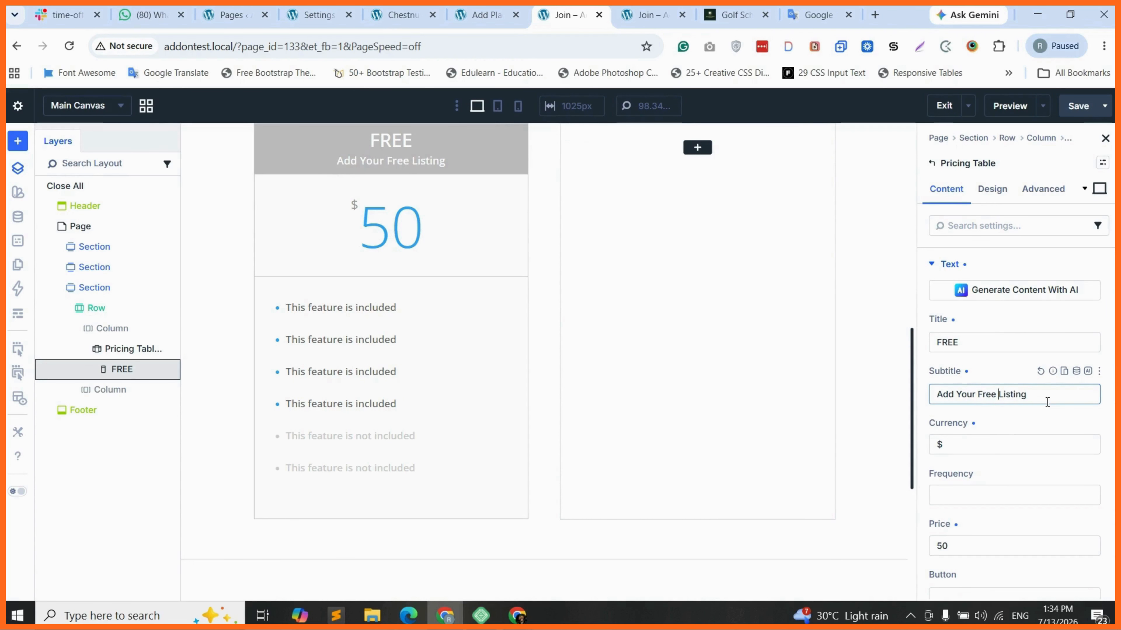
Step: Set the FREE pricing table's price to 00.00
{"action": "double_click", "coordinate": [970, 449]}
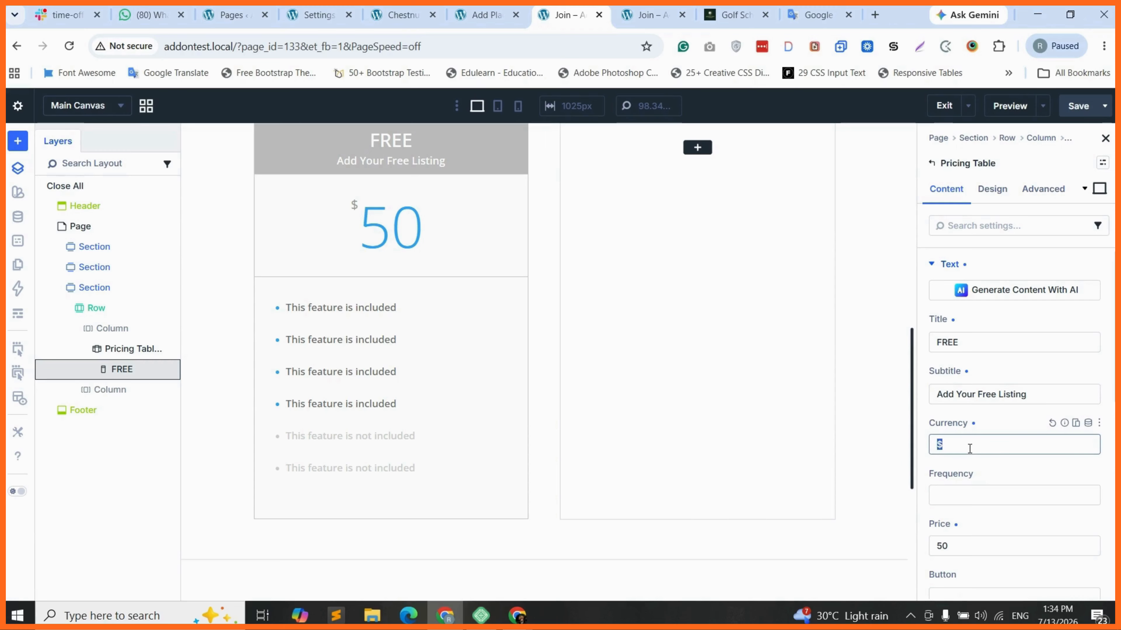
{"action": "scroll", "coordinate": [955, 420], "scroll_direction": "down", "scroll_amount": 2}
{"action": "left_click", "coordinate": [956, 419]}
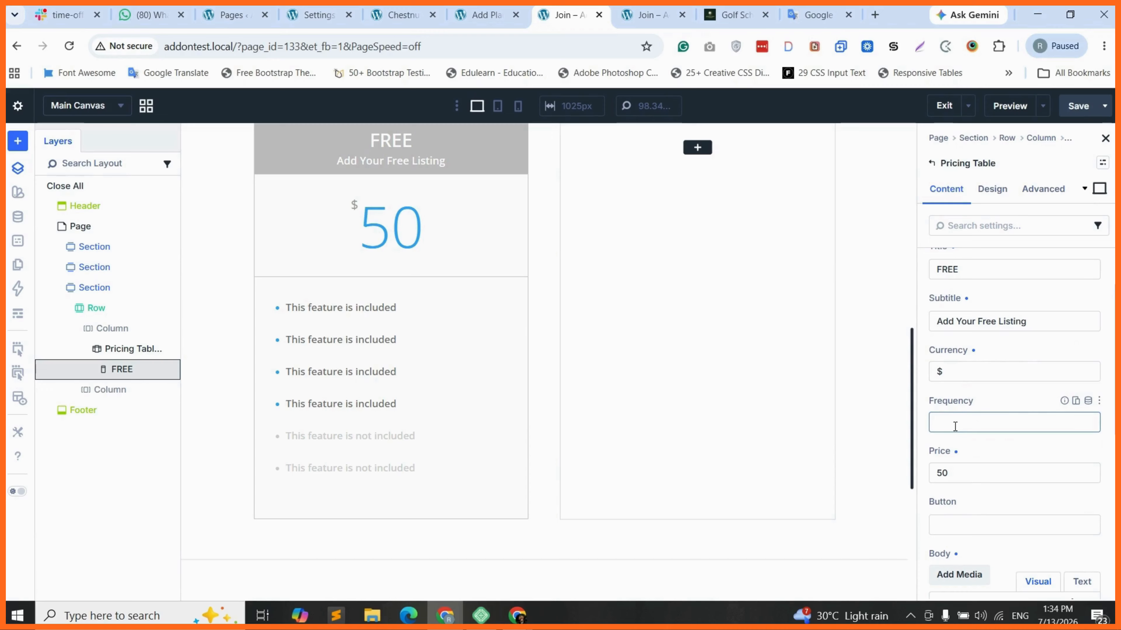
{"action": "double_click", "coordinate": [956, 475]}
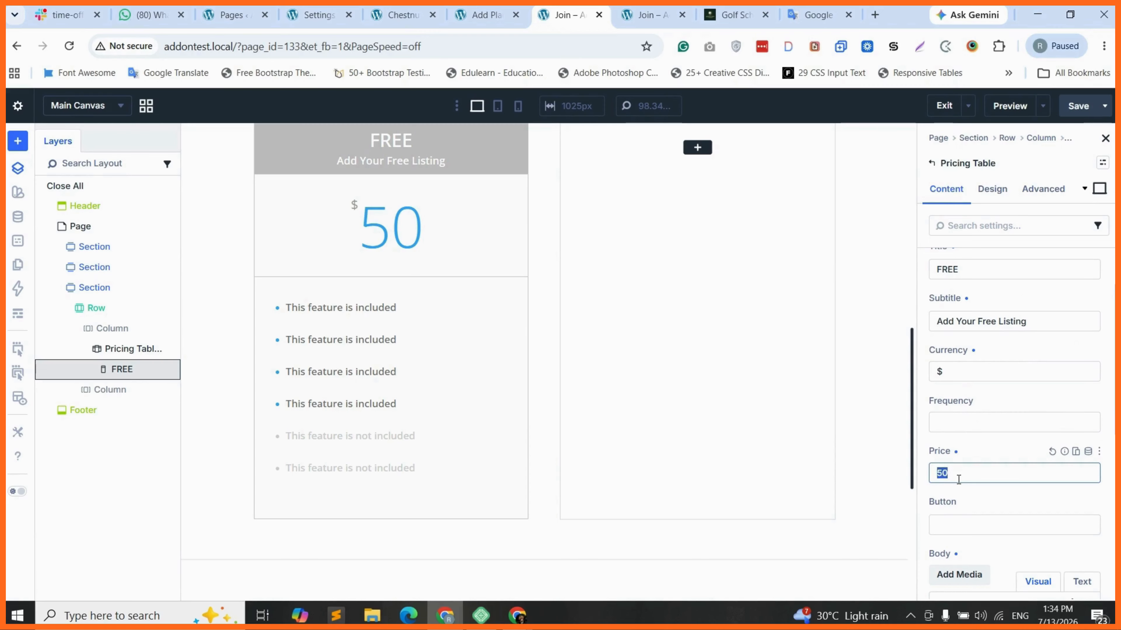
{"action": "type", "text": "00.00"}
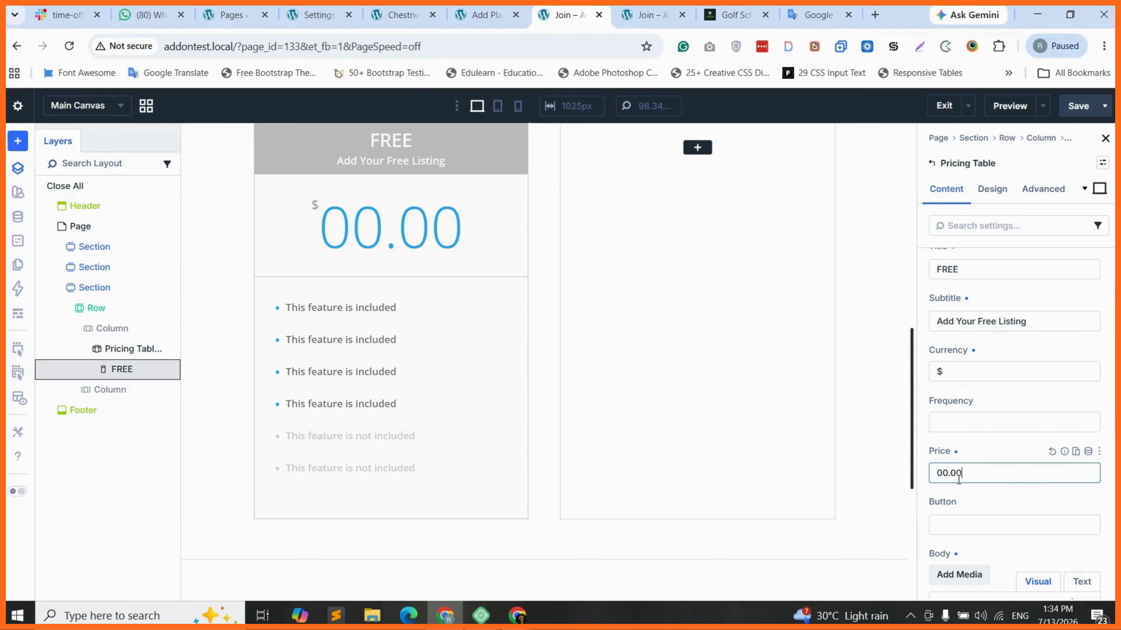
{"action": "left_click", "coordinate": [946, 529]}
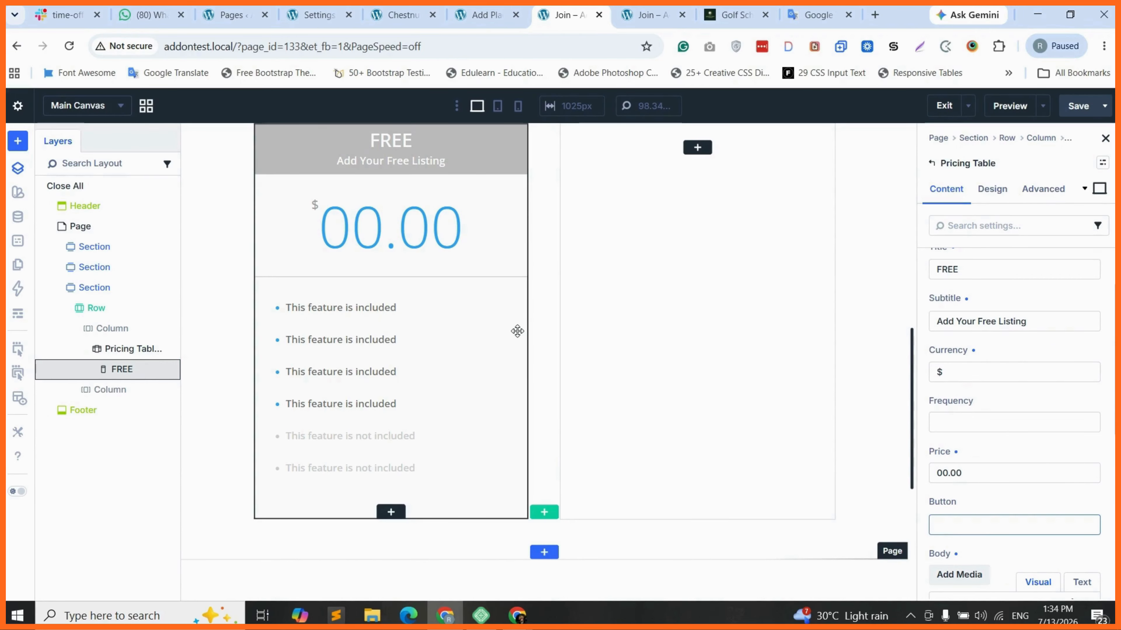
Step: Duplicate the JOIN button in the page's first section and move one copy into the FREE pricing table
{"action": "scroll", "coordinate": [517, 330], "scroll_direction": "up", "scroll_amount": 10}
{"action": "left_click", "coordinate": [63, 371]}
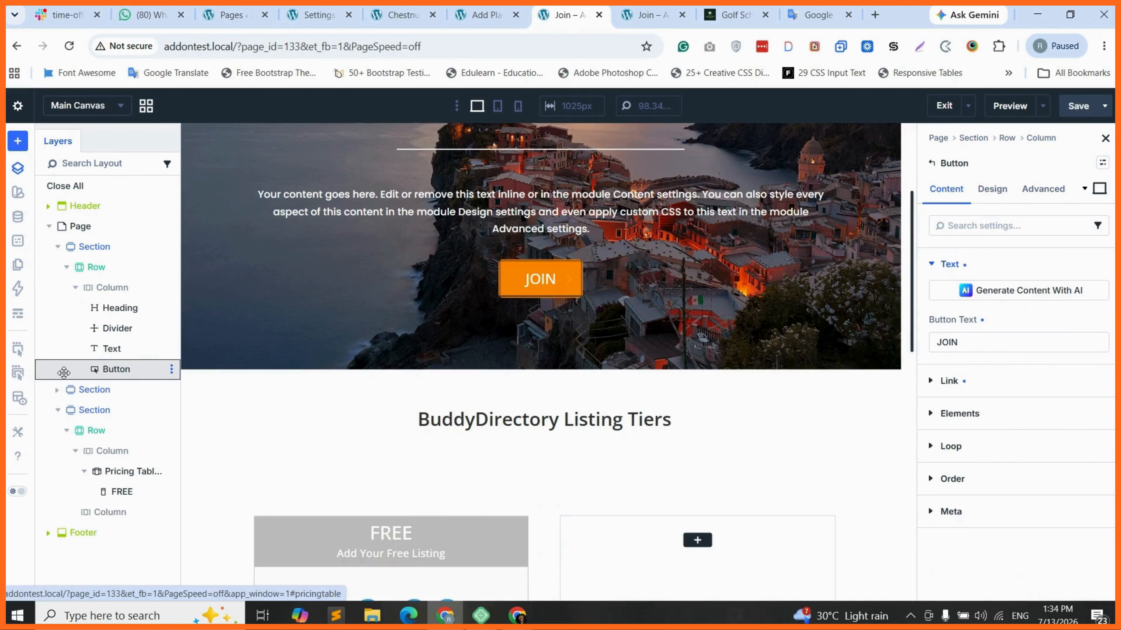
{"action": "left_click", "coordinate": [171, 369]}
{"action": "mouse_move", "coordinate": [216, 203]}
{"action": "left_click", "coordinate": [212, 159]}
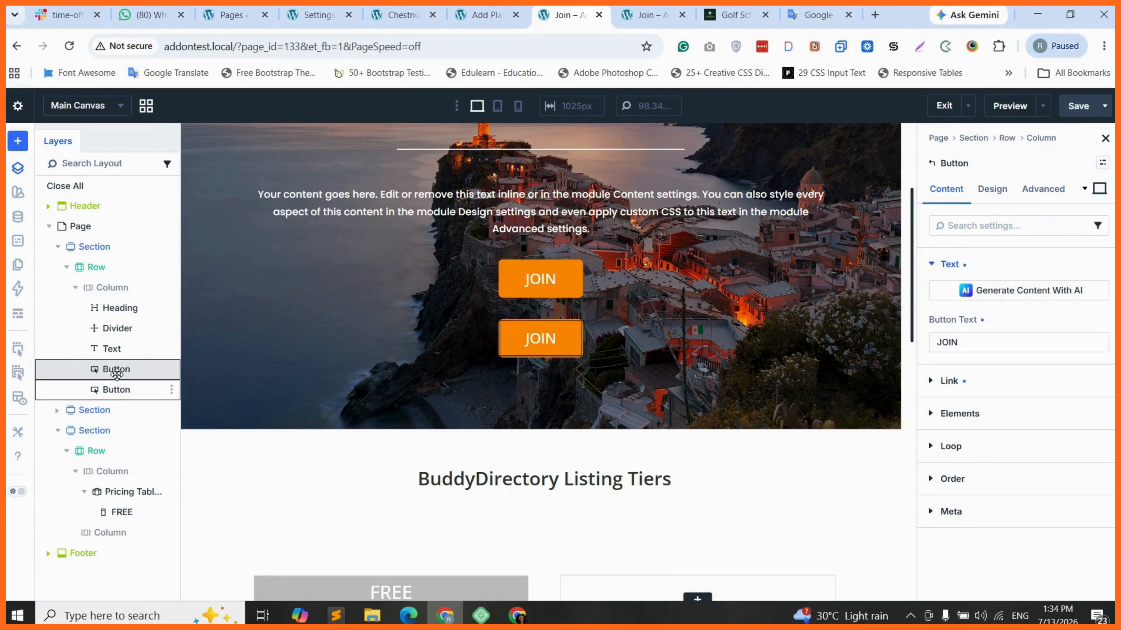
{"action": "left_click_drag", "start_coordinate": [117, 373], "coordinate": [113, 550]}
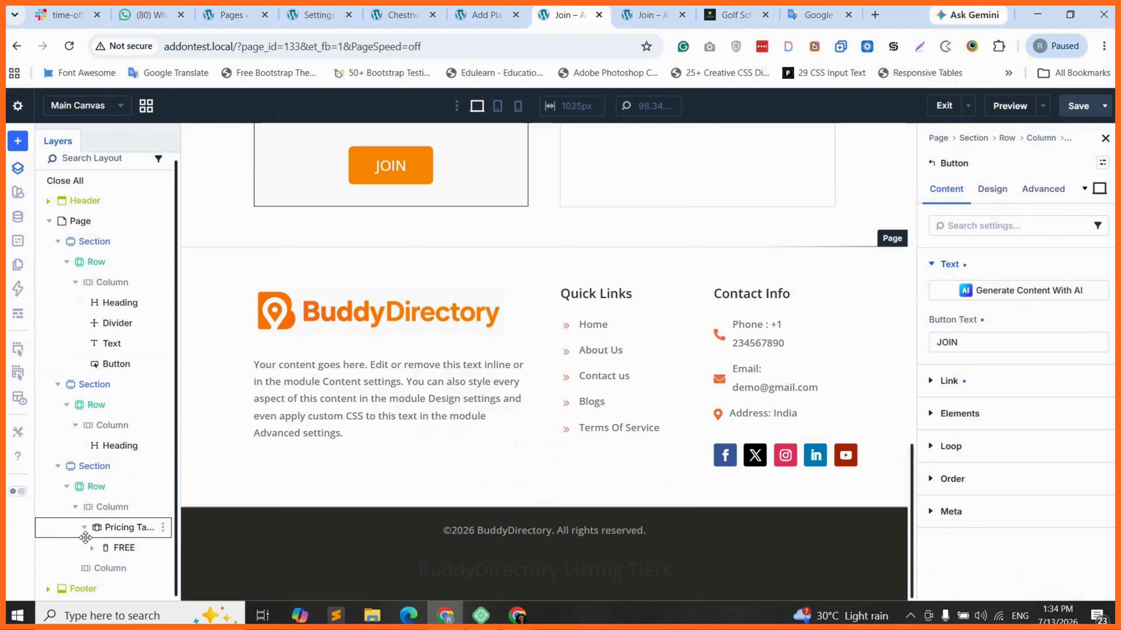
{"action": "scroll", "coordinate": [396, 275], "scroll_direction": "up", "scroll_amount": 3}
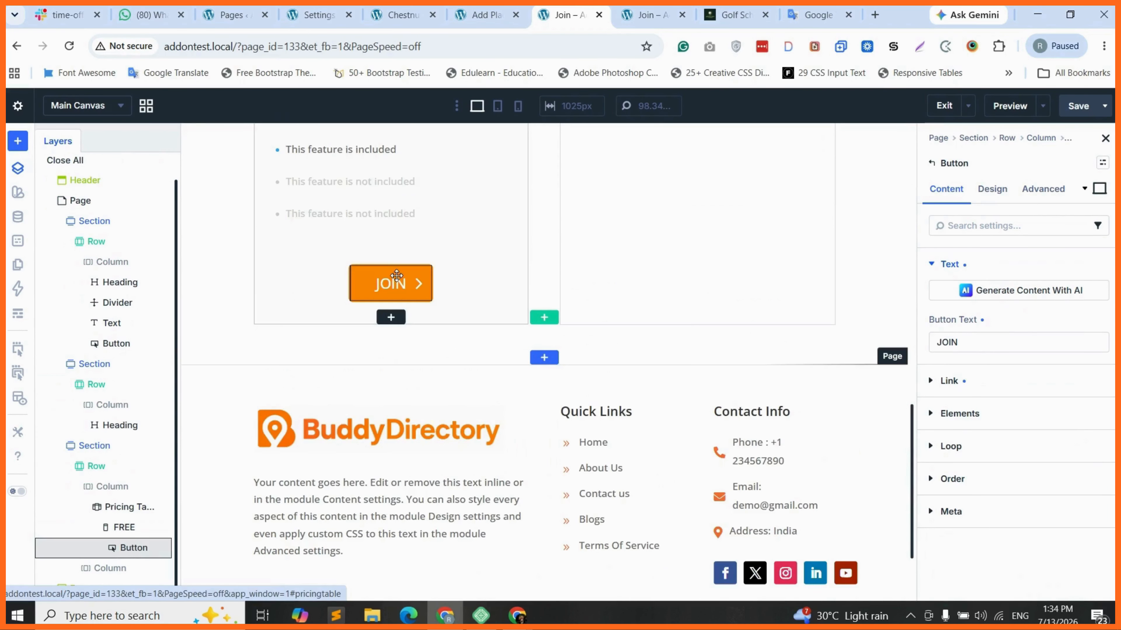
{"action": "scroll", "coordinate": [396, 276], "scroll_direction": "up", "scroll_amount": 3}
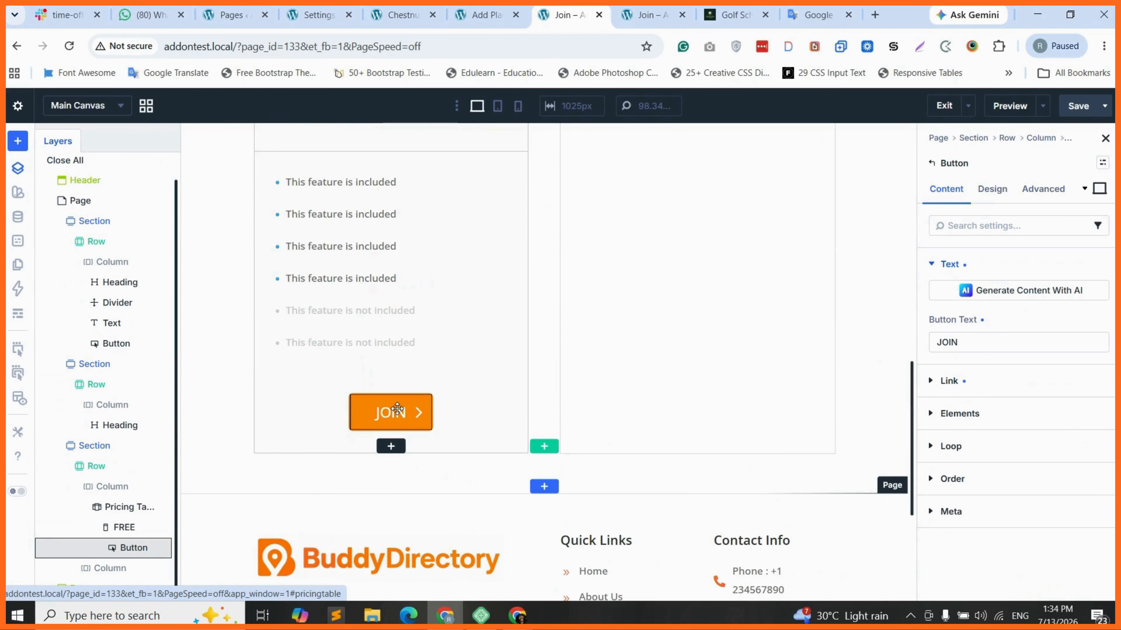
{"action": "scroll", "coordinate": [397, 410], "scroll_direction": "up", "scroll_amount": 2}
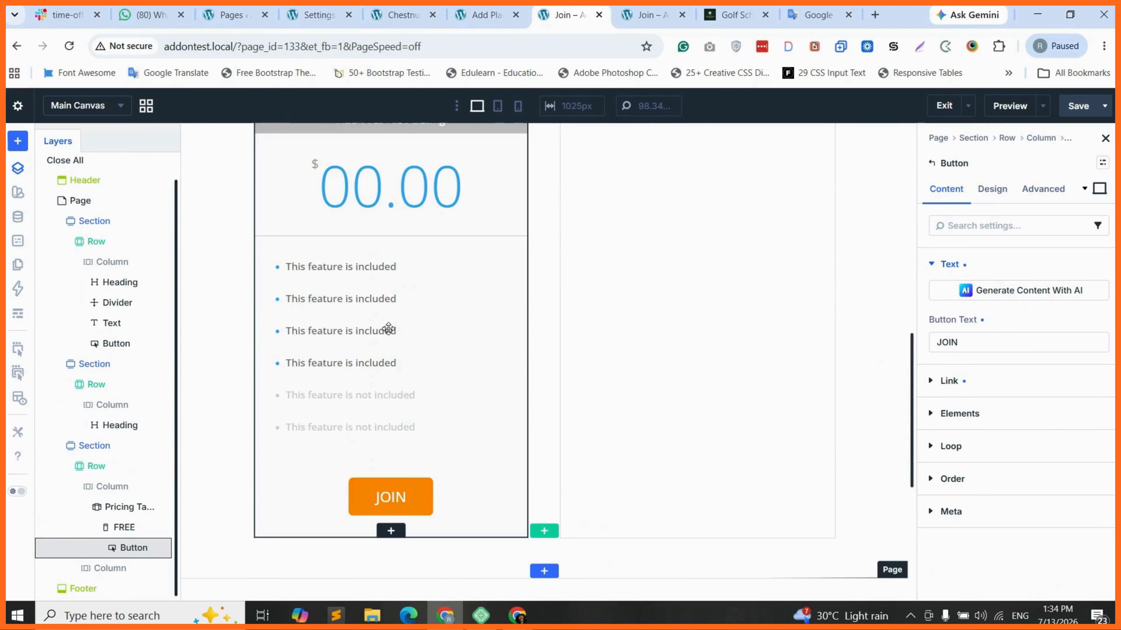
{"action": "scroll", "coordinate": [388, 328], "scroll_direction": "up", "scroll_amount": 2}
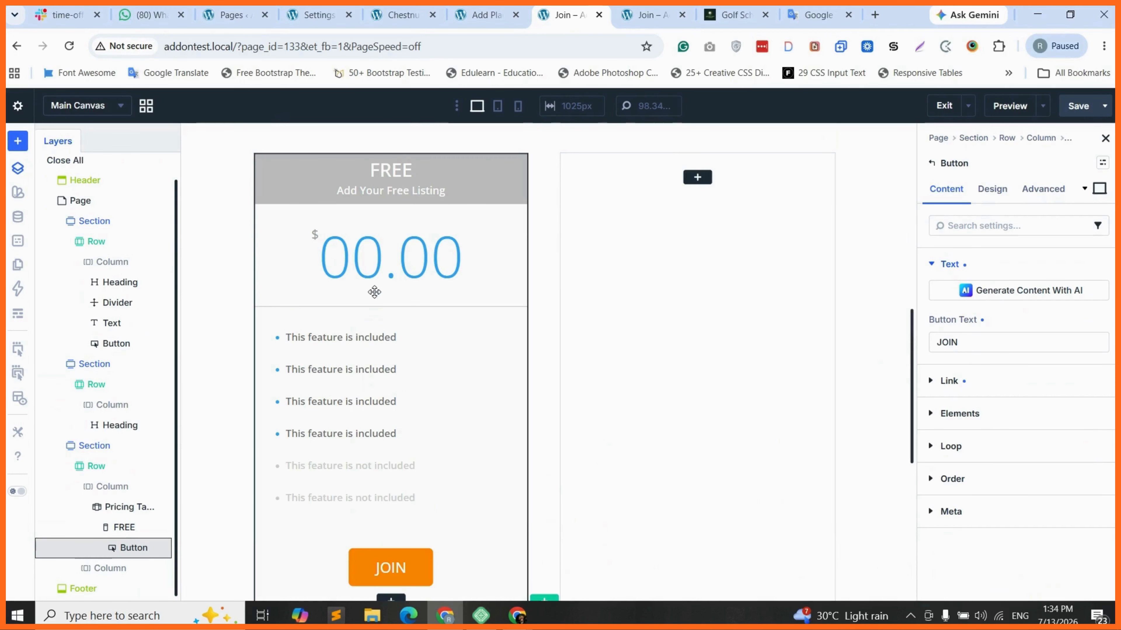
Step: Examine the FREE pricing table's design settings, including its Layout and Title Text options, and return to its content settings
{"action": "left_click", "coordinate": [427, 177]}
{"action": "scroll", "coordinate": [276, 390], "scroll_direction": "down", "scroll_amount": 1}
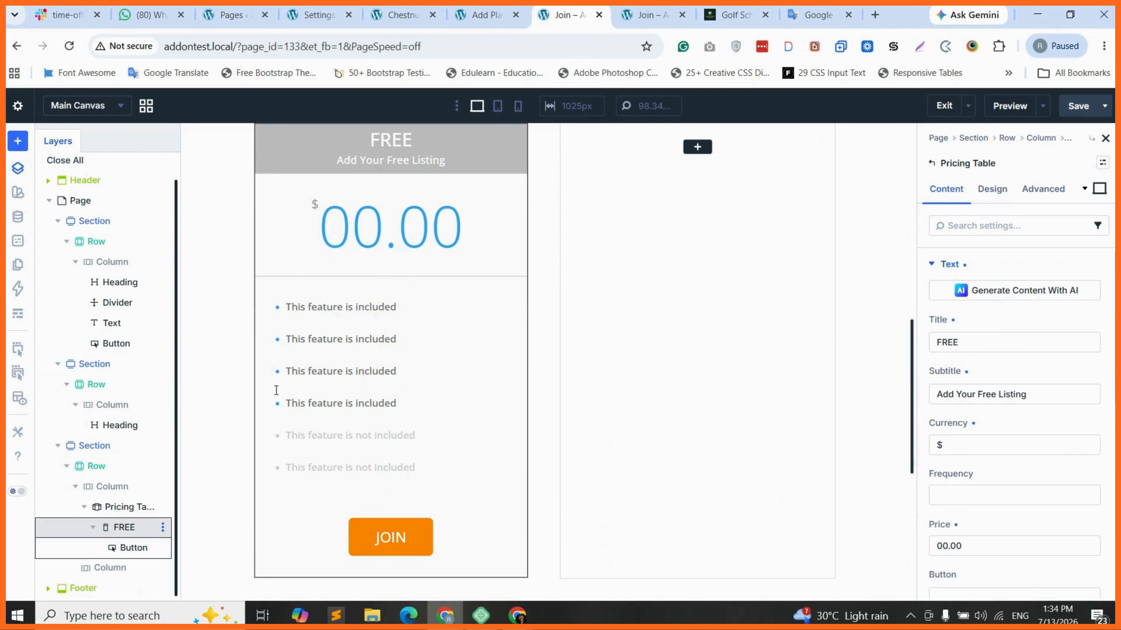
{"action": "scroll", "coordinate": [276, 390], "scroll_direction": "up", "scroll_amount": 1}
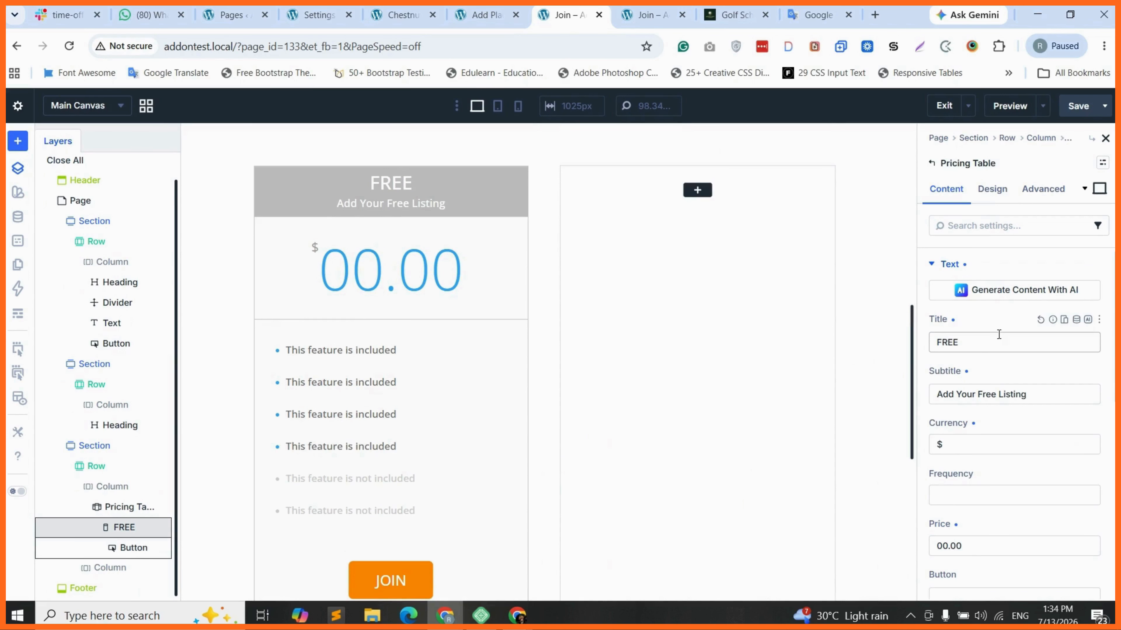
{"action": "left_click", "coordinate": [992, 189]}
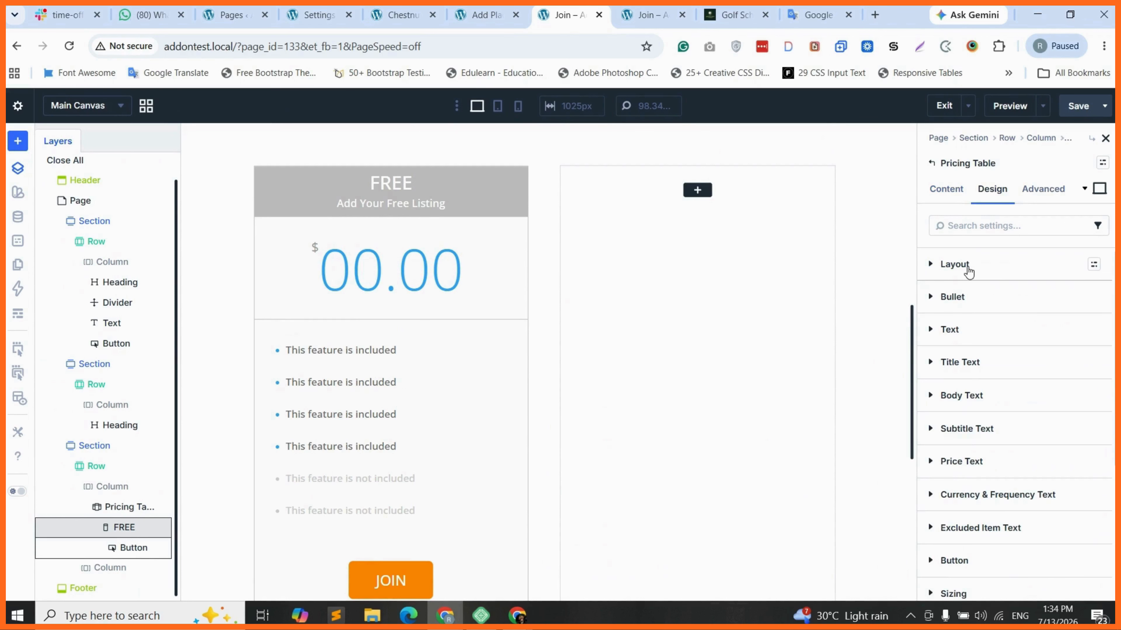
{"action": "left_click", "coordinate": [967, 267]}
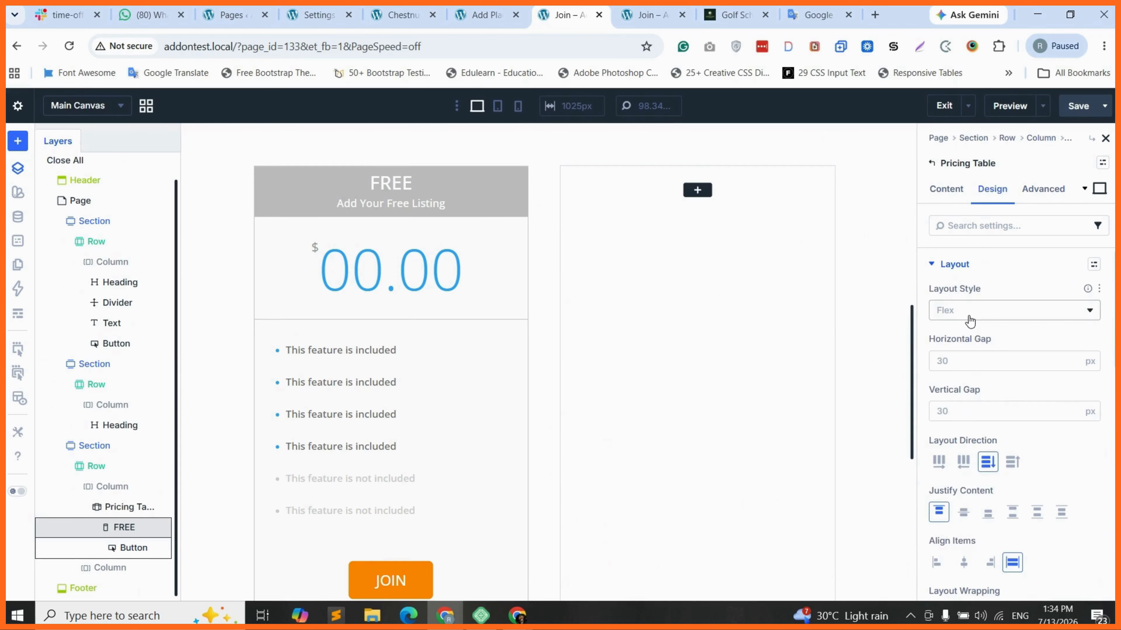
{"action": "scroll", "coordinate": [969, 321], "scroll_direction": "down", "scroll_amount": 1}
{"action": "scroll", "coordinate": [977, 458], "scroll_direction": "down", "scroll_amount": 6}
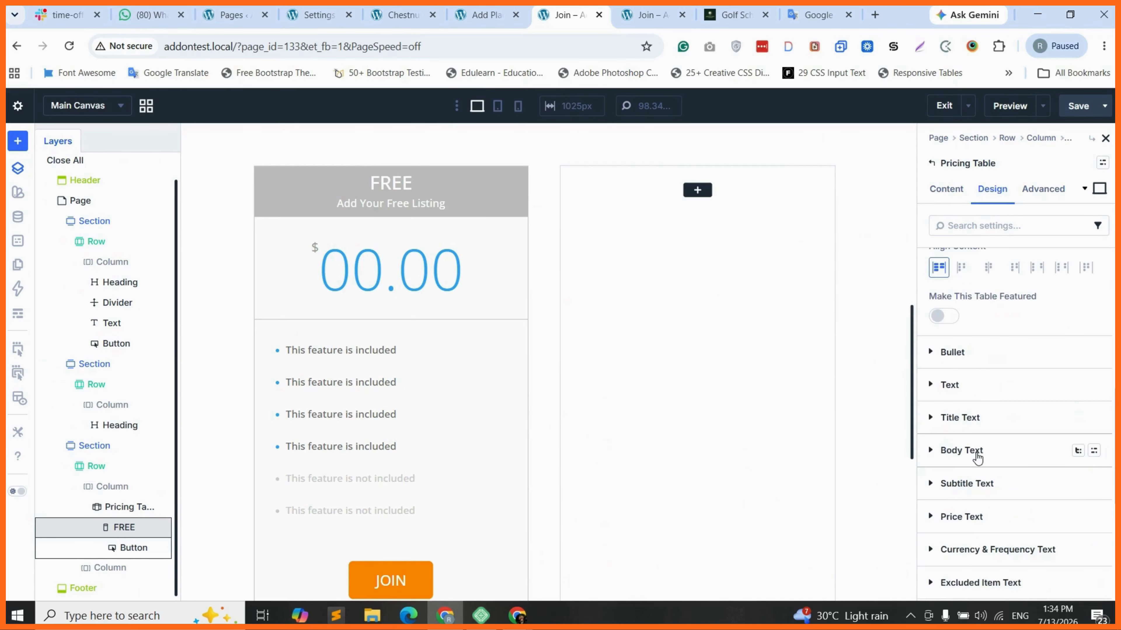
{"action": "scroll", "coordinate": [979, 437], "scroll_direction": "down", "scroll_amount": 4}
{"action": "scroll", "coordinate": [990, 324], "scroll_direction": "down", "scroll_amount": 1}
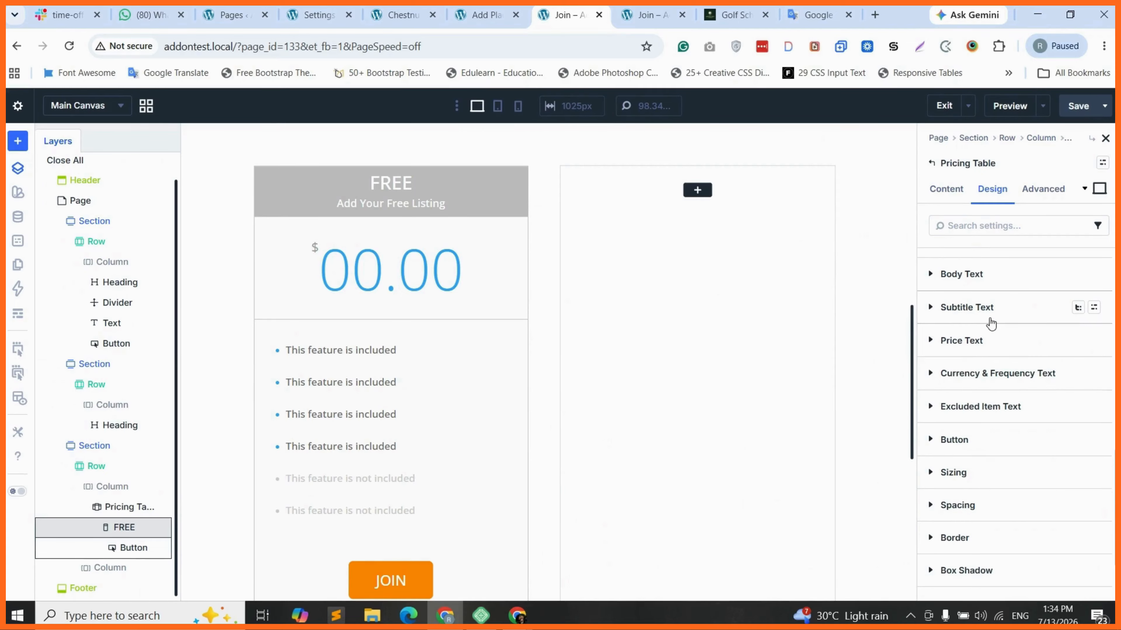
{"action": "scroll", "coordinate": [988, 323], "scroll_direction": "up", "scroll_amount": 1}
{"action": "scroll", "coordinate": [969, 307], "scroll_direction": "up", "scroll_amount": 1}
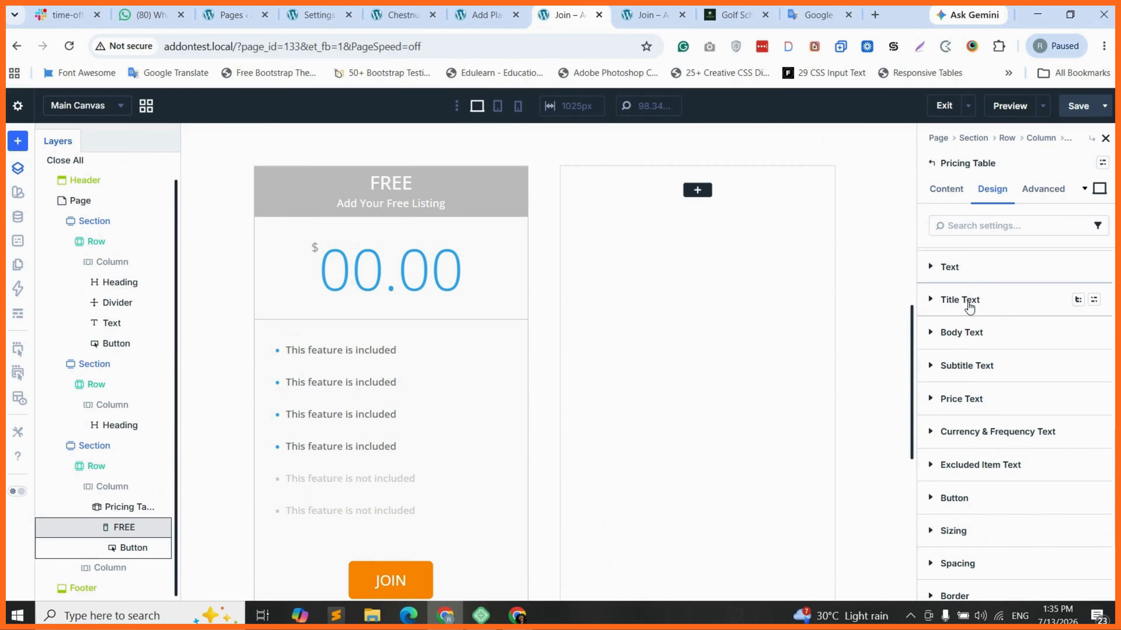
{"action": "left_click", "coordinate": [969, 306]}
{"action": "scroll", "coordinate": [995, 376], "scroll_direction": "down", "scroll_amount": 3}
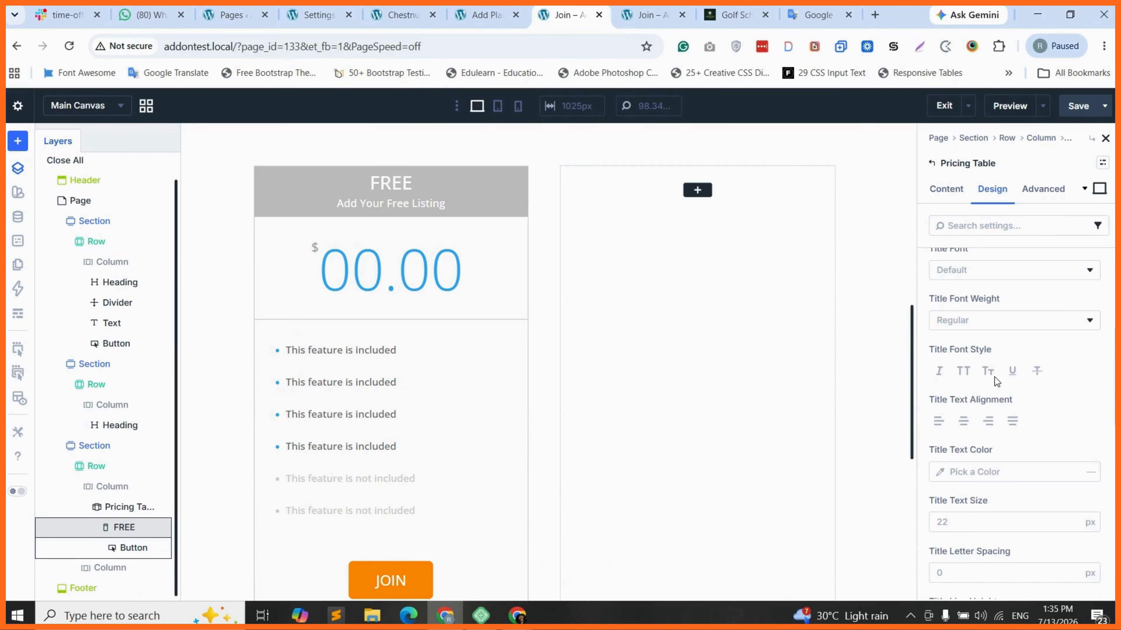
{"action": "scroll", "coordinate": [995, 376], "scroll_direction": "up", "scroll_amount": 2}
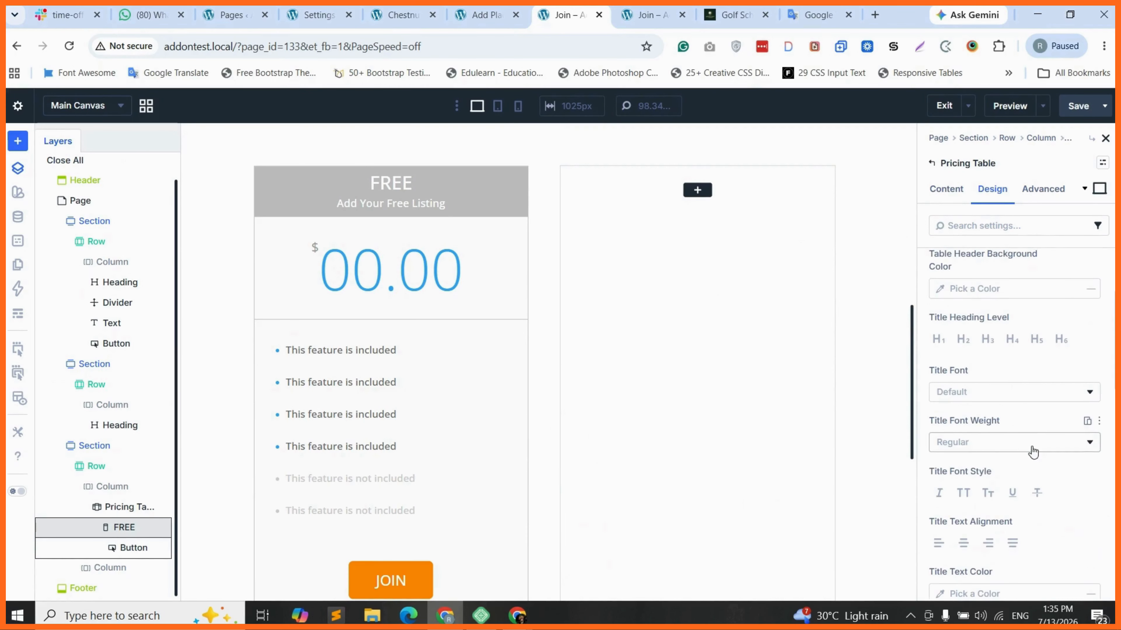
{"action": "scroll", "coordinate": [1010, 455], "scroll_direction": "down", "scroll_amount": 6}
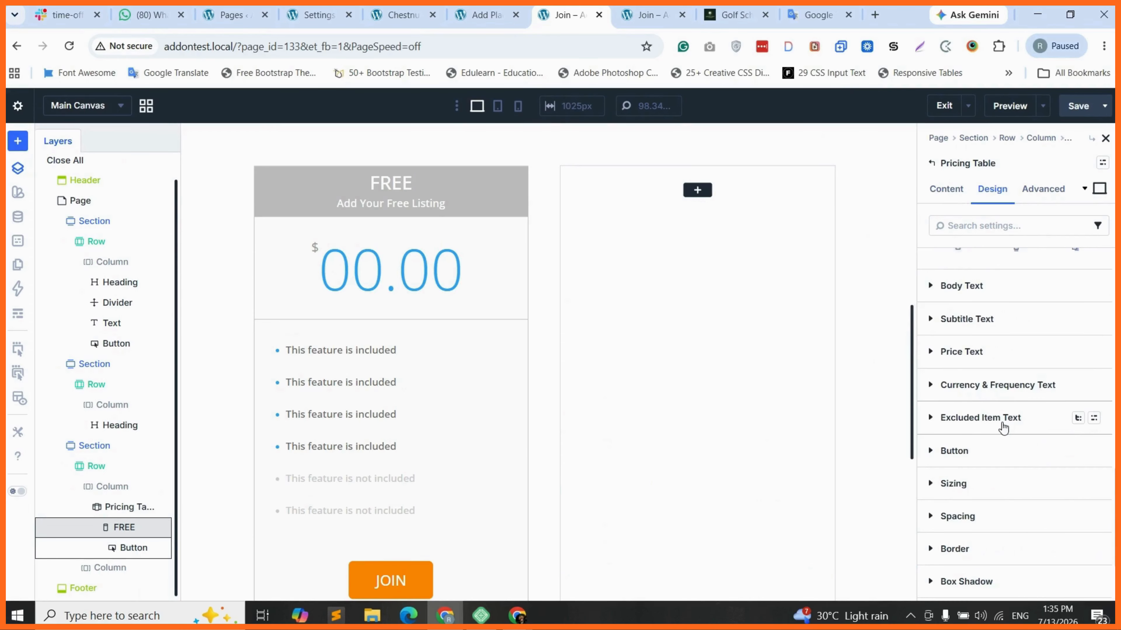
{"action": "scroll", "coordinate": [1003, 446], "scroll_direction": "down", "scroll_amount": 2}
{"action": "scroll", "coordinate": [970, 331], "scroll_direction": "up", "scroll_amount": 10}
{"action": "left_click", "coordinate": [947, 192]}
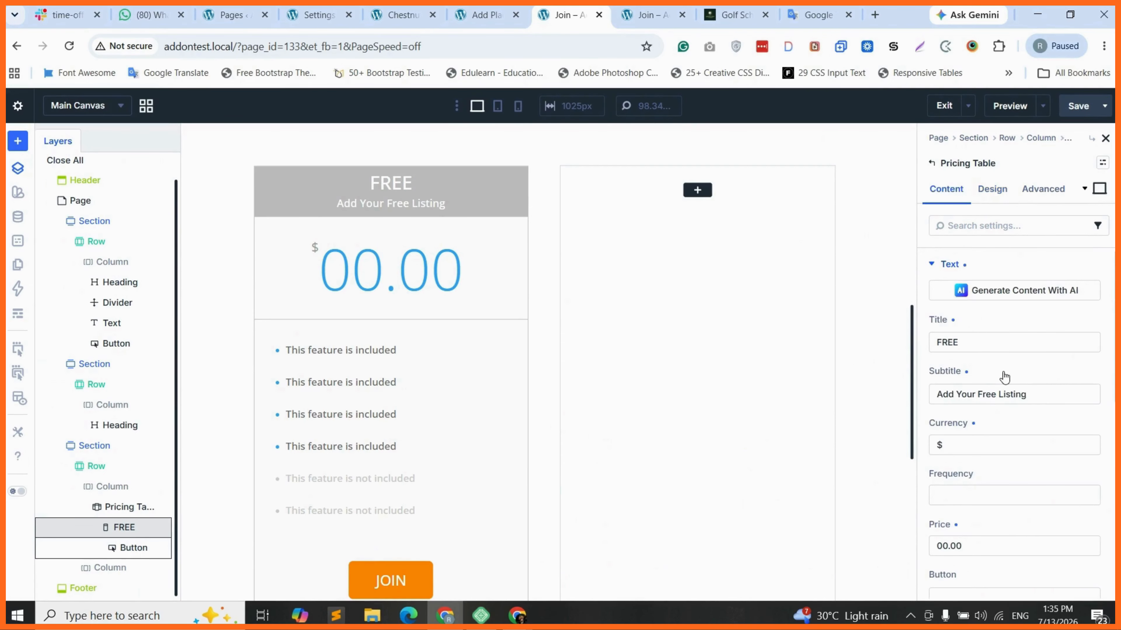
Step: Set the FREE pricing table's background colour to white, FFFFFF
{"action": "scroll", "coordinate": [1000, 397], "scroll_direction": "down", "scroll_amount": 5}
{"action": "scroll", "coordinate": [980, 494], "scroll_direction": "down", "scroll_amount": 1}
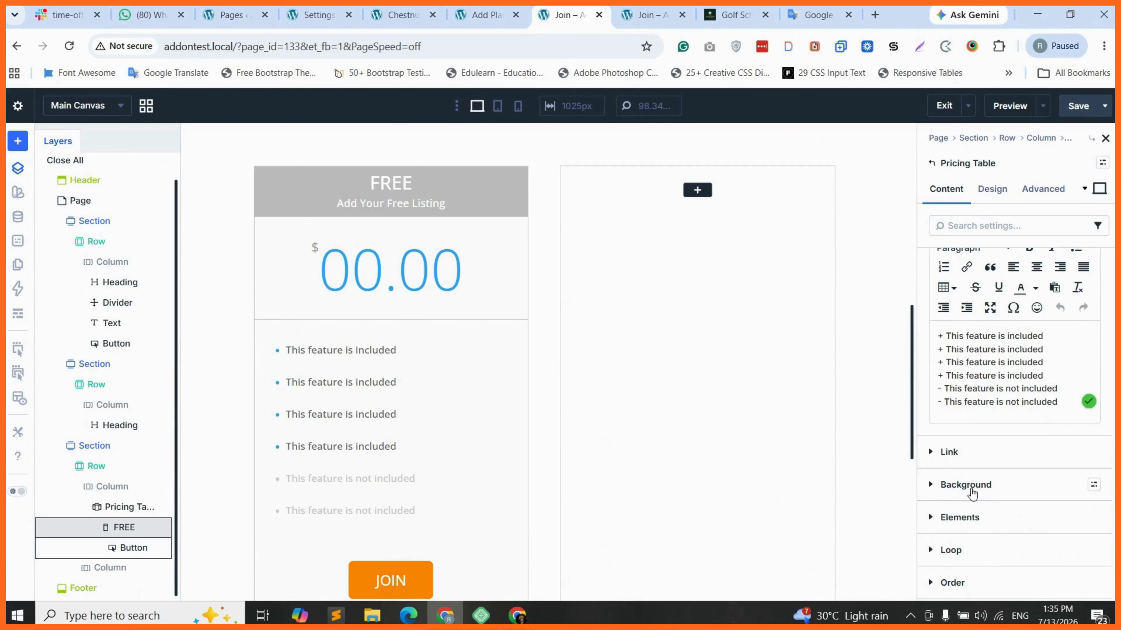
{"action": "left_click", "coordinate": [971, 491]}
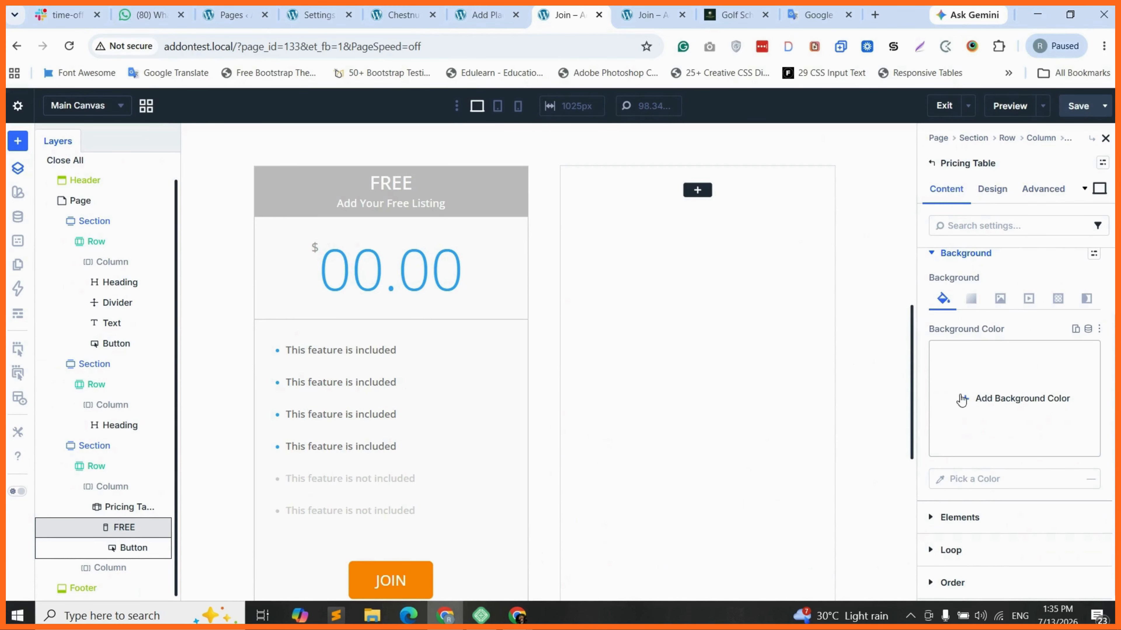
{"action": "left_click", "coordinate": [961, 400]}
{"action": "left_click", "coordinate": [823, 296]}
{"action": "left_click", "coordinate": [821, 344]}
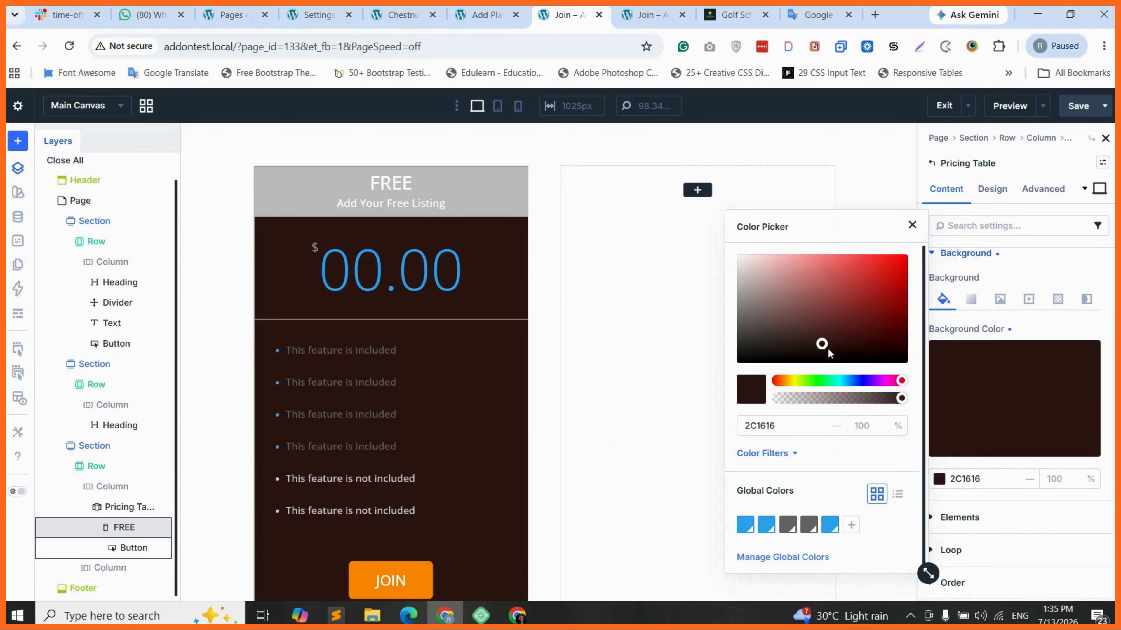
{"action": "left_click", "coordinate": [741, 263]}
{"action": "left_click_drag", "start_coordinate": [740, 263], "coordinate": [737, 255]}
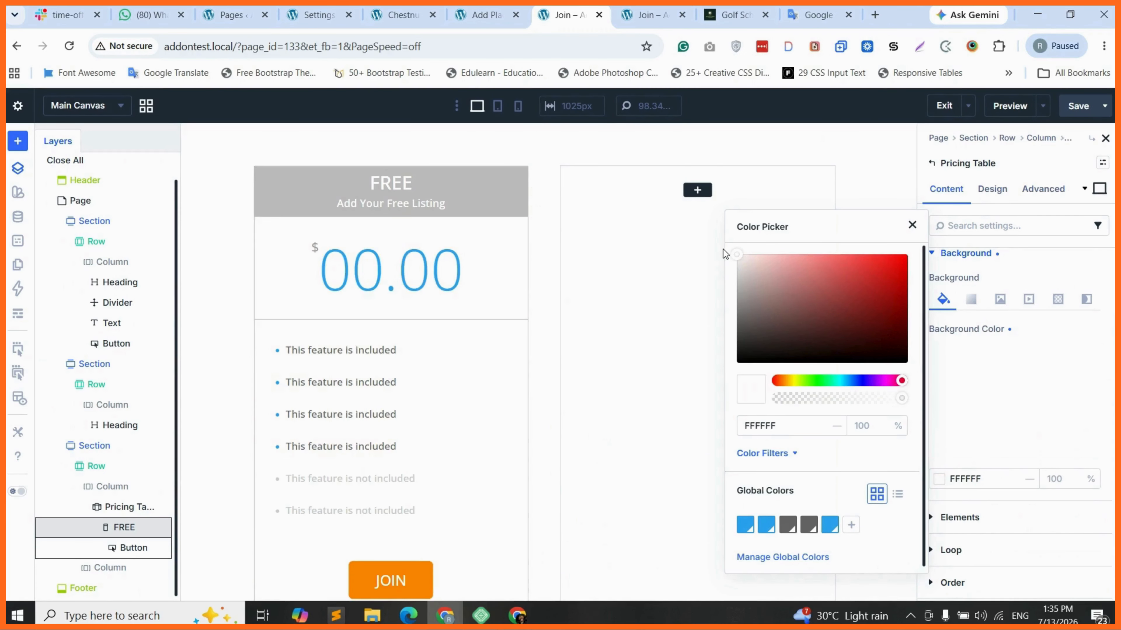
{"action": "left_click", "coordinate": [1036, 265]}
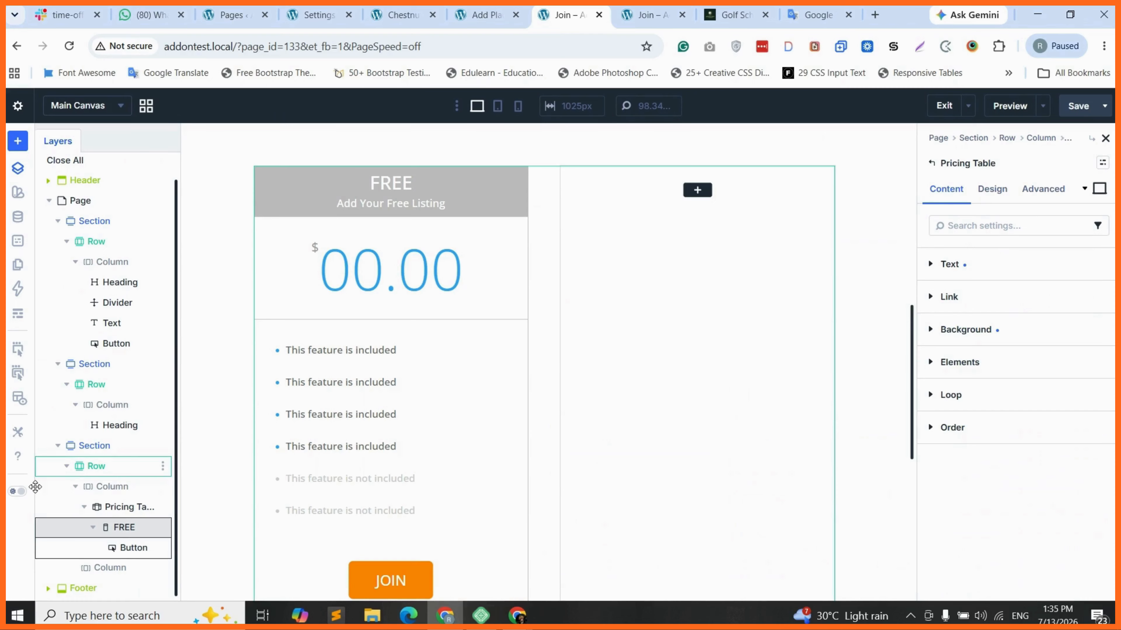
Step: In the Pricing Tables module's Title Text design settings, set the Featured Header Background Color to orange FF7E04
{"action": "left_click", "coordinate": [125, 507]}
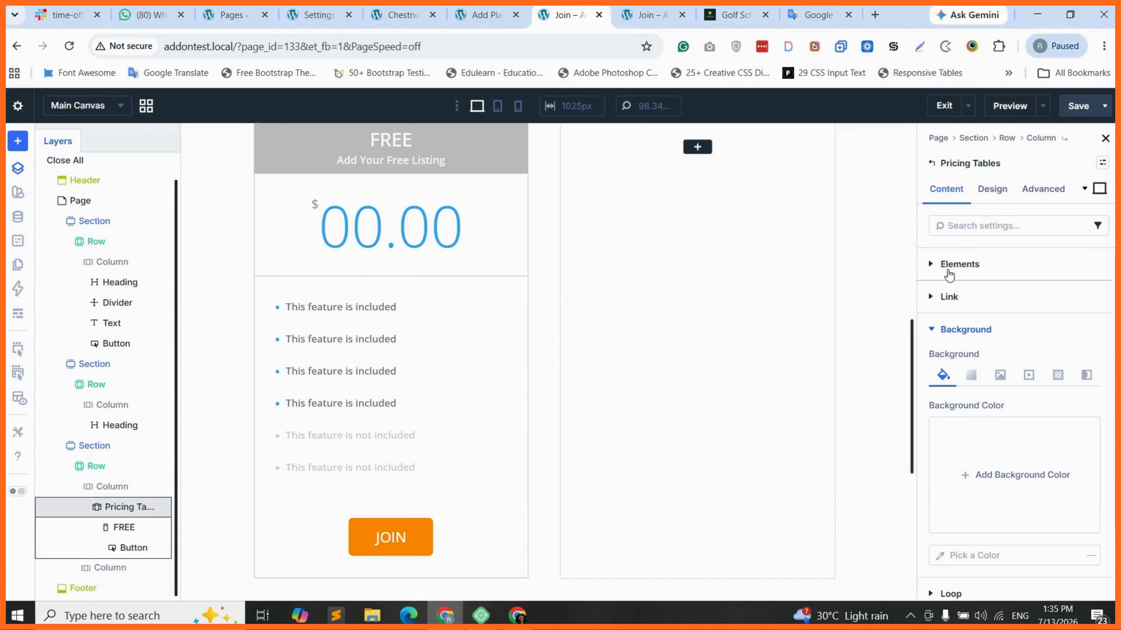
{"action": "scroll", "coordinate": [1007, 450], "scroll_direction": "down", "scroll_amount": 2}
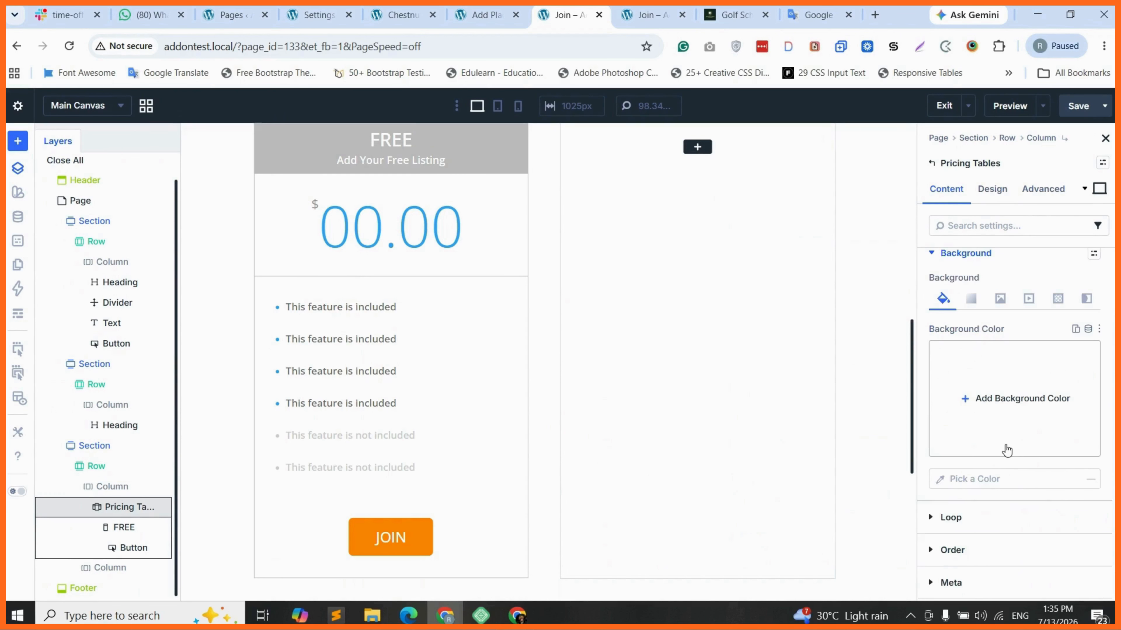
{"action": "left_click", "coordinate": [992, 188]}
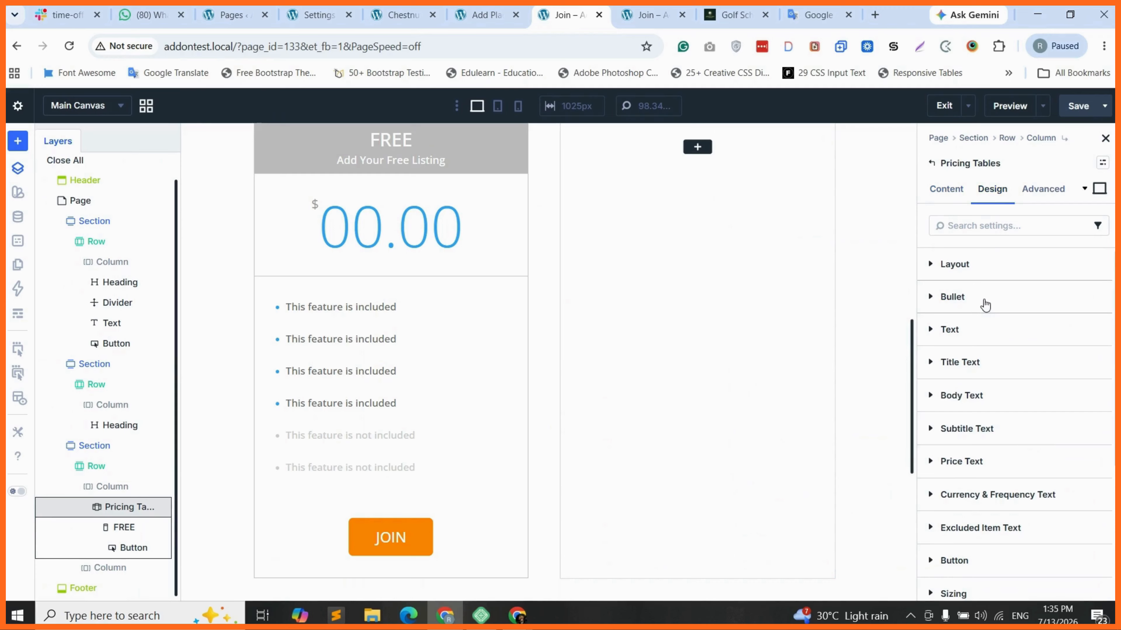
{"action": "left_click", "coordinate": [968, 365]}
{"action": "scroll", "coordinate": [986, 362], "scroll_direction": "down", "scroll_amount": 1}
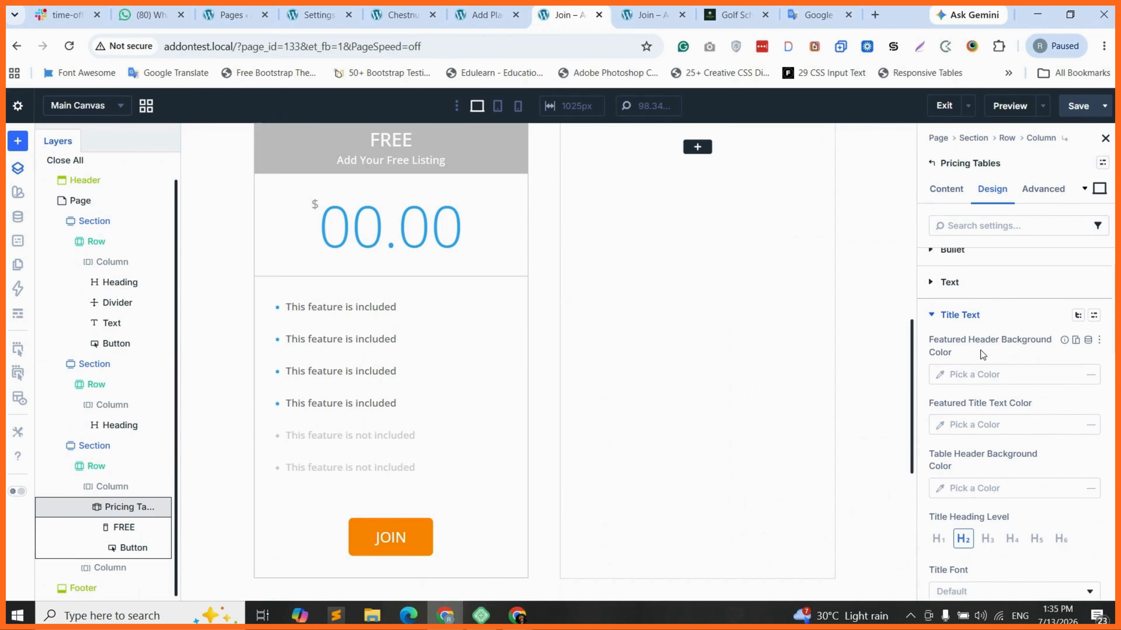
{"action": "left_click", "coordinate": [940, 374]}
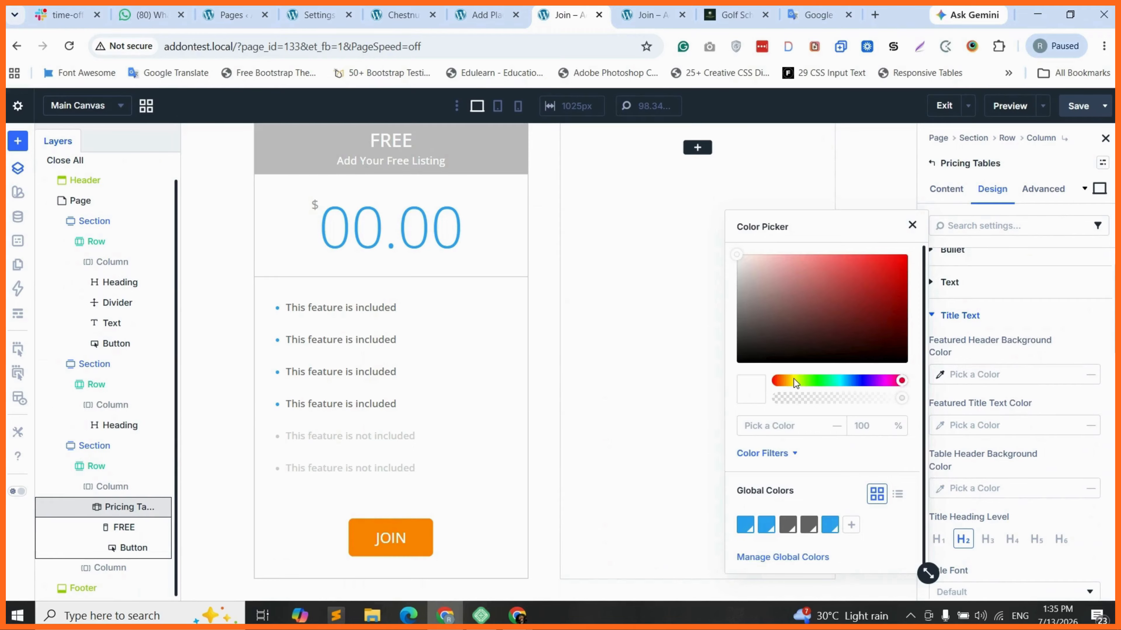
{"action": "left_click_drag", "start_coordinate": [793, 383], "coordinate": [787, 382]}
{"action": "left_click", "coordinate": [969, 356]}
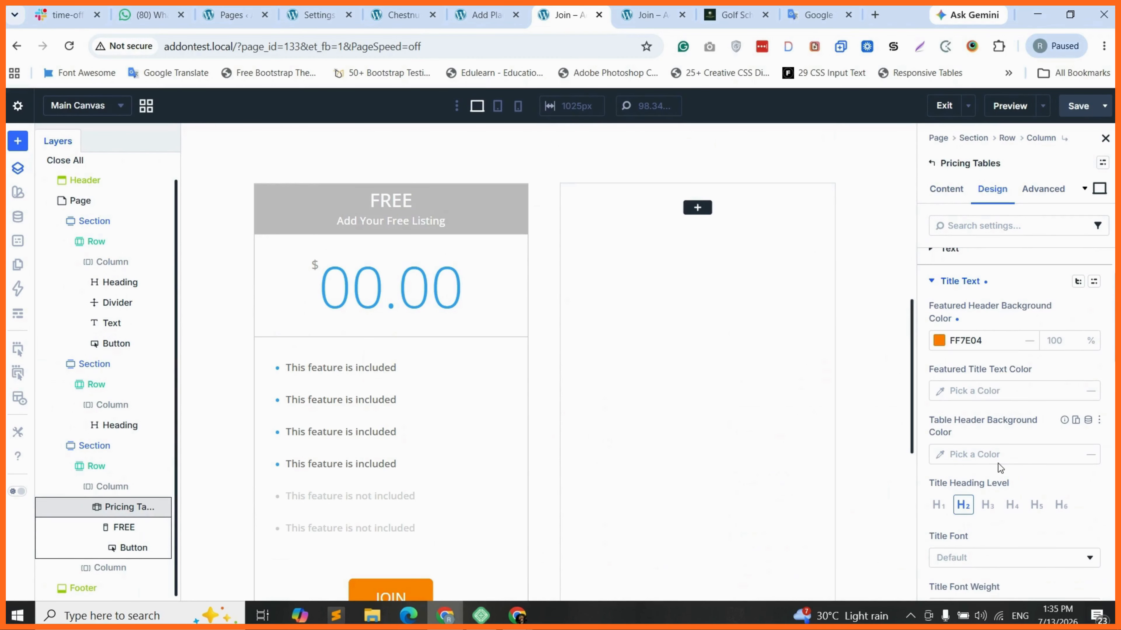
Step: Set the Pricing Tables module's Table Header Background Color to FF7E04, matching the featured header colour
{"action": "scroll", "coordinate": [954, 405], "scroll_direction": "down", "scroll_amount": 1}
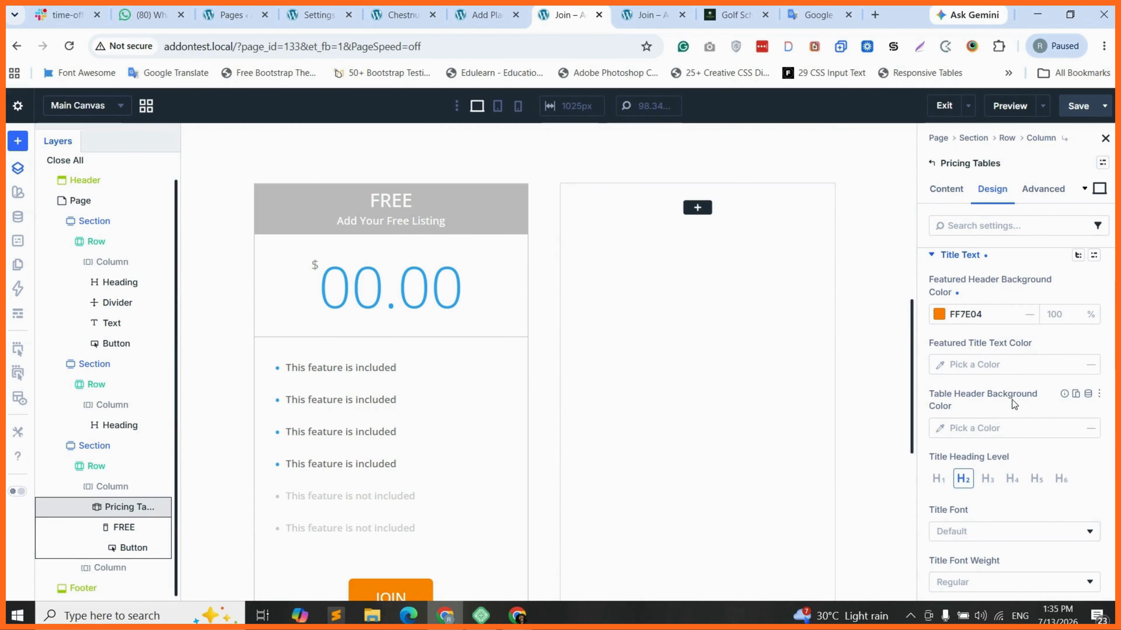
{"action": "left_click", "coordinate": [943, 427]}
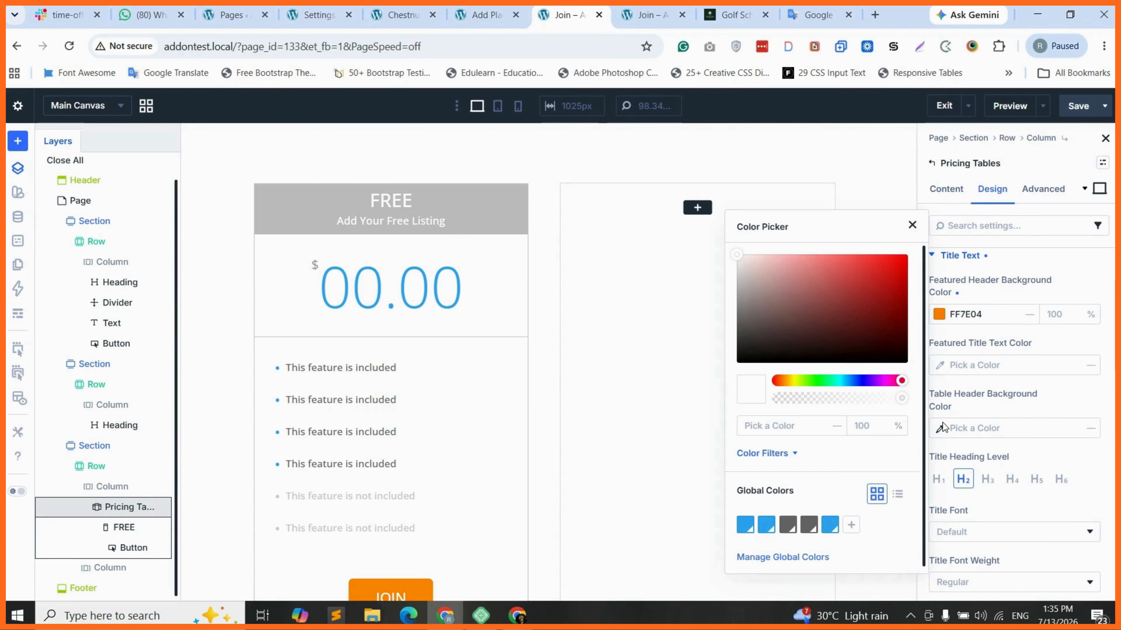
{"action": "double_click", "coordinate": [969, 315]}
{"action": "left_click", "coordinate": [979, 421]}
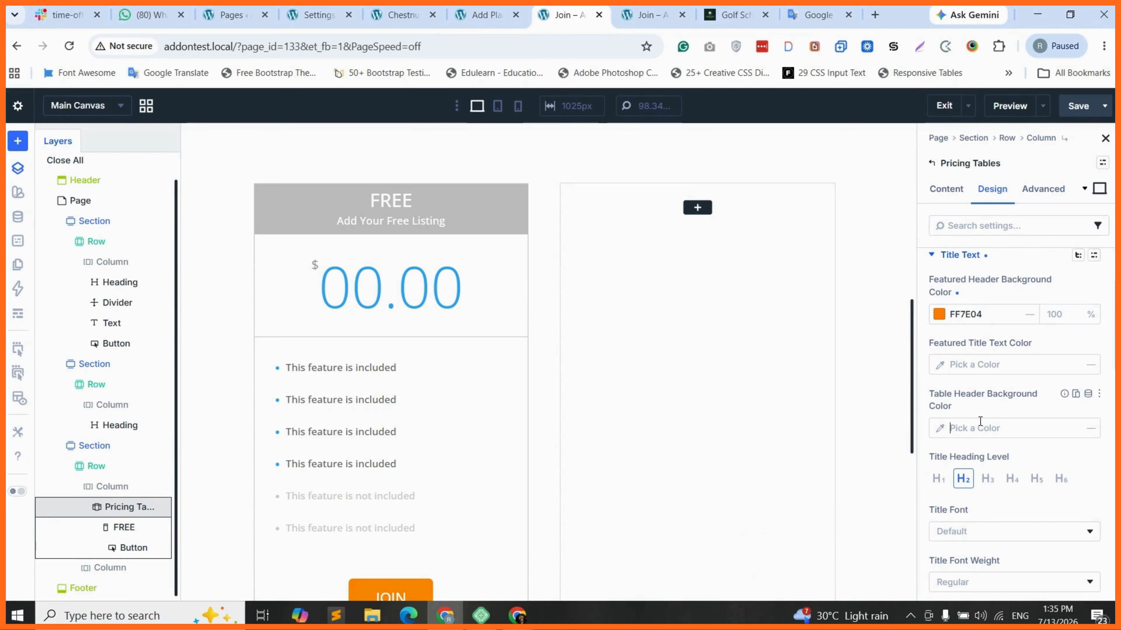
{"action": "left_click", "coordinate": [937, 430]}
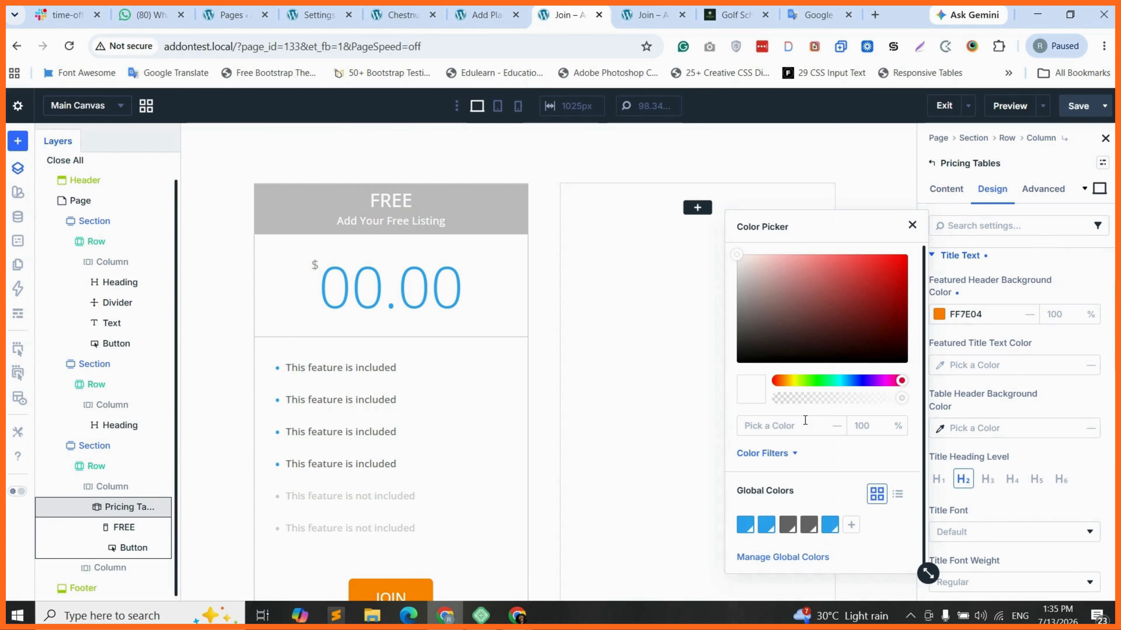
{"action": "left_click", "coordinate": [988, 429]}
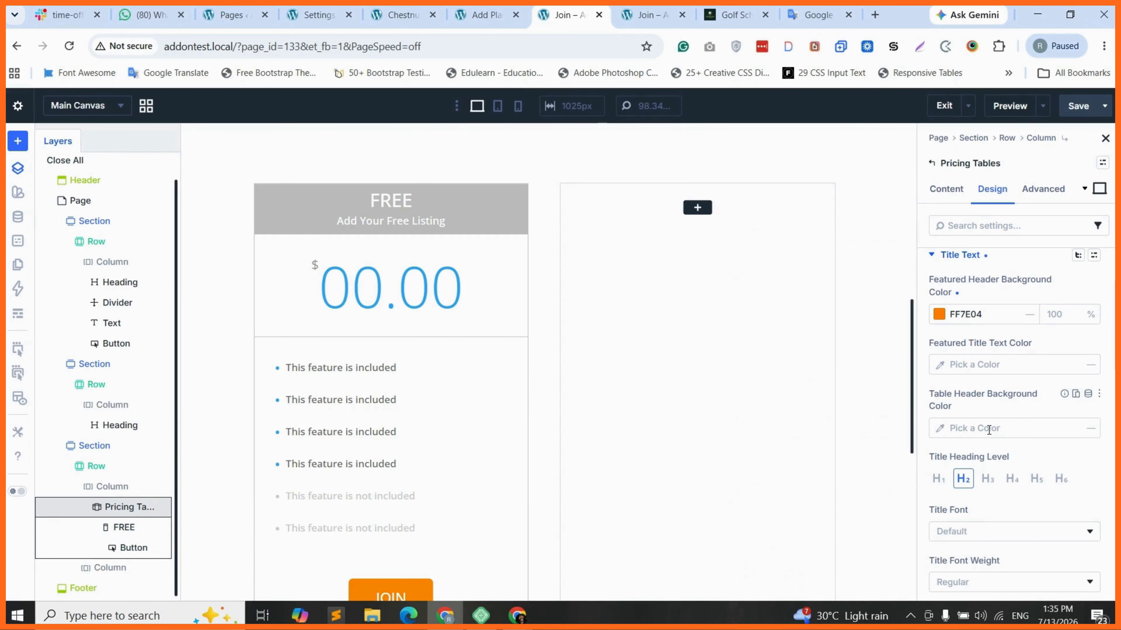
{"action": "type", "text": "ff7e04"}
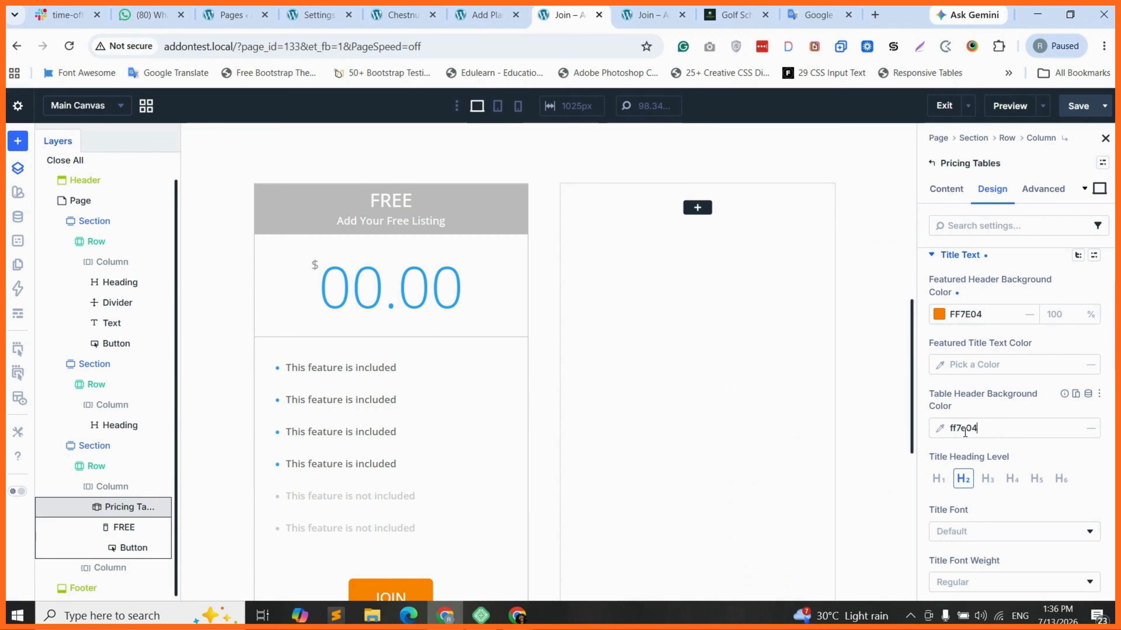
{"action": "type", "text": "#"}
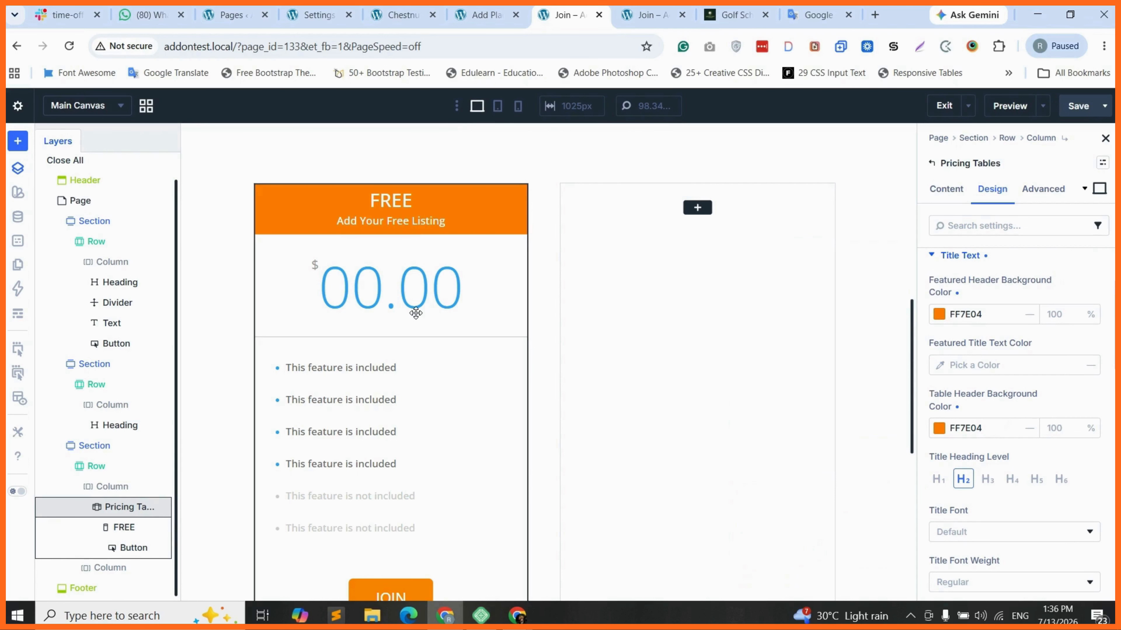
{"action": "scroll", "coordinate": [986, 452], "scroll_direction": "down", "scroll_amount": 3}
{"action": "scroll", "coordinate": [987, 452], "scroll_direction": "down", "scroll_amount": 3}
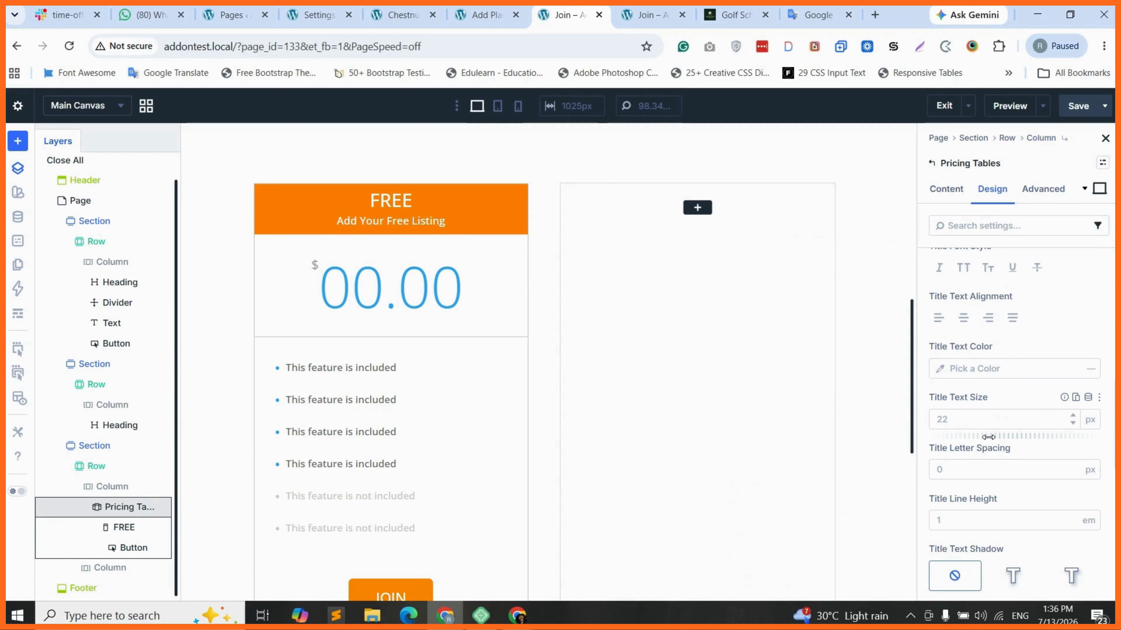
{"action": "scroll", "coordinate": [988, 437], "scroll_direction": "down", "scroll_amount": 4}
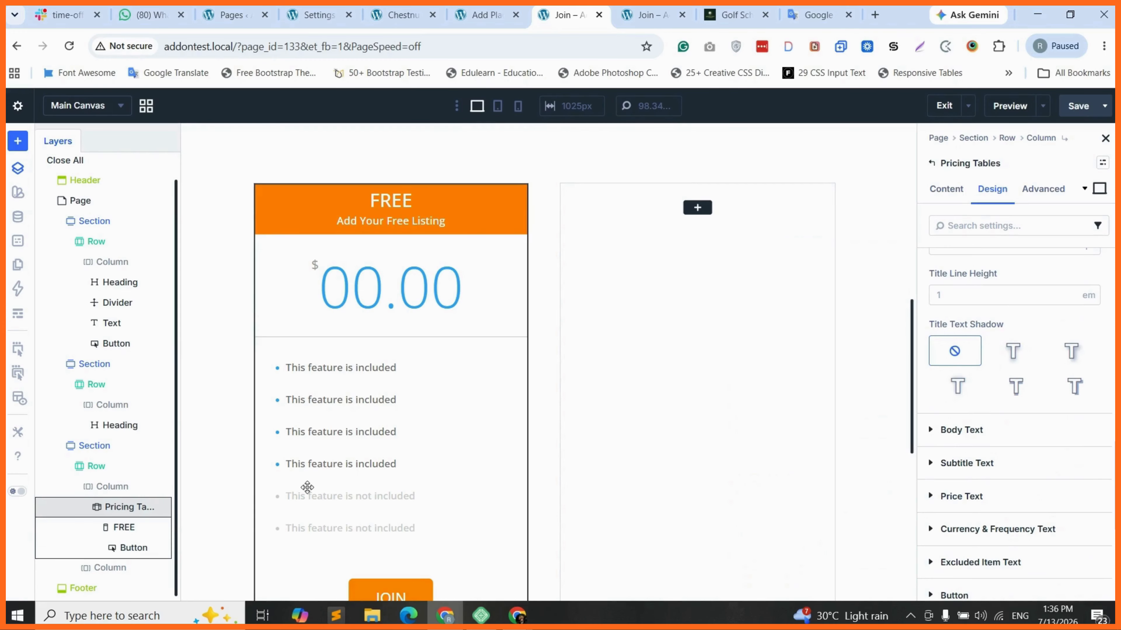
Step: Open the FREE pricing table's body text for editing
{"action": "left_click", "coordinate": [125, 531]}
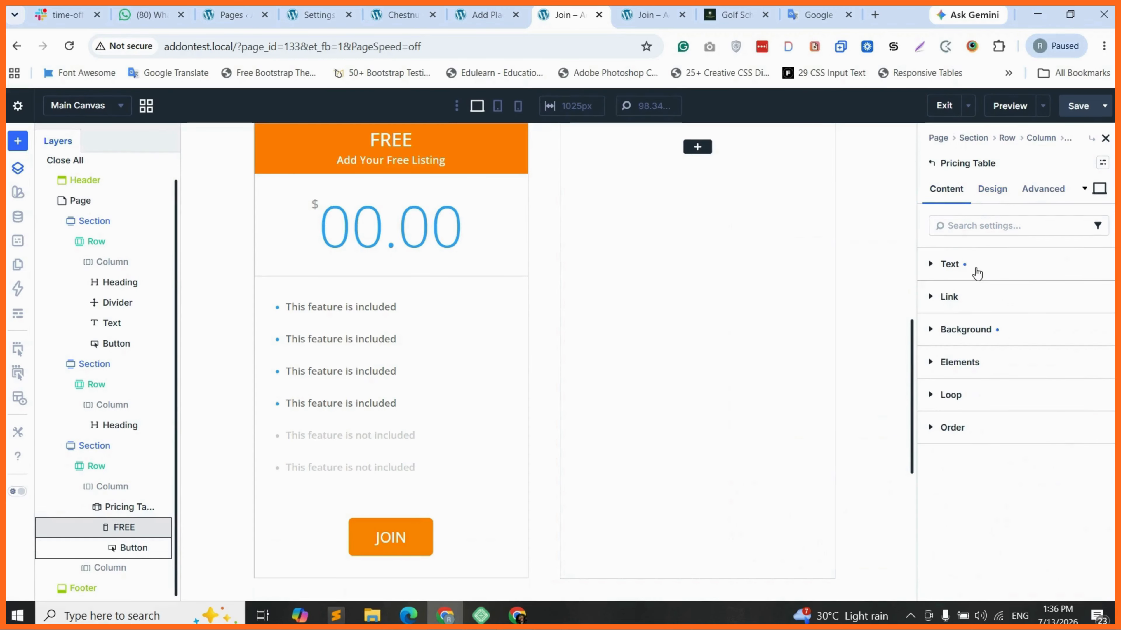
{"action": "left_click", "coordinate": [978, 273]}
{"action": "scroll", "coordinate": [1011, 437], "scroll_direction": "down", "scroll_amount": 5}
{"action": "scroll", "coordinate": [1010, 433], "scroll_direction": "down", "scroll_amount": 3}
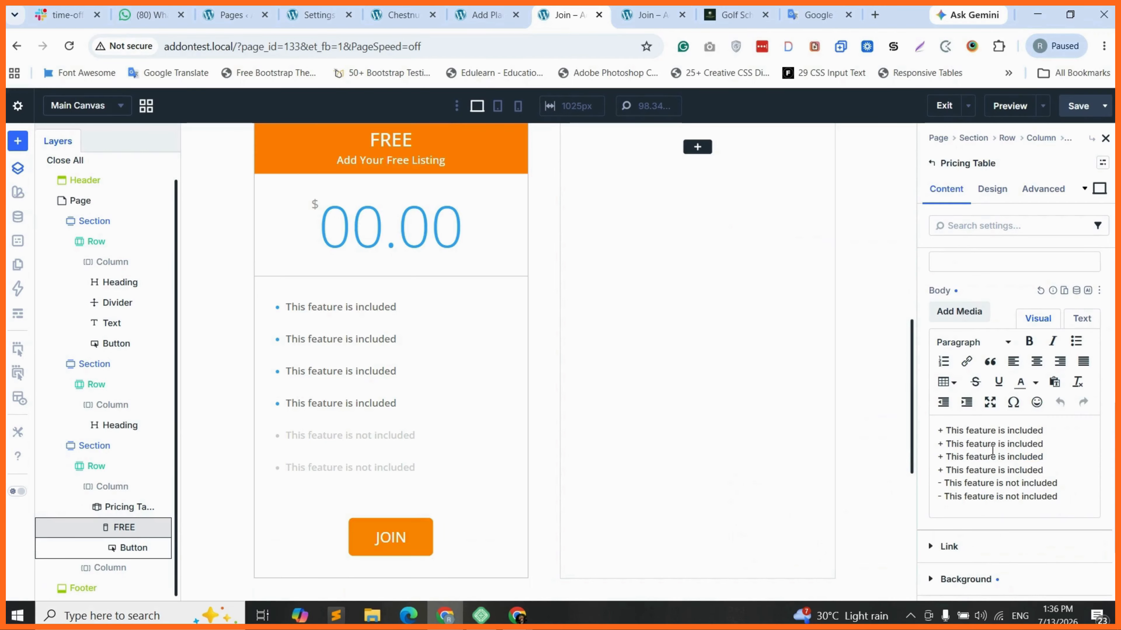
{"action": "double_click", "coordinate": [994, 457]}
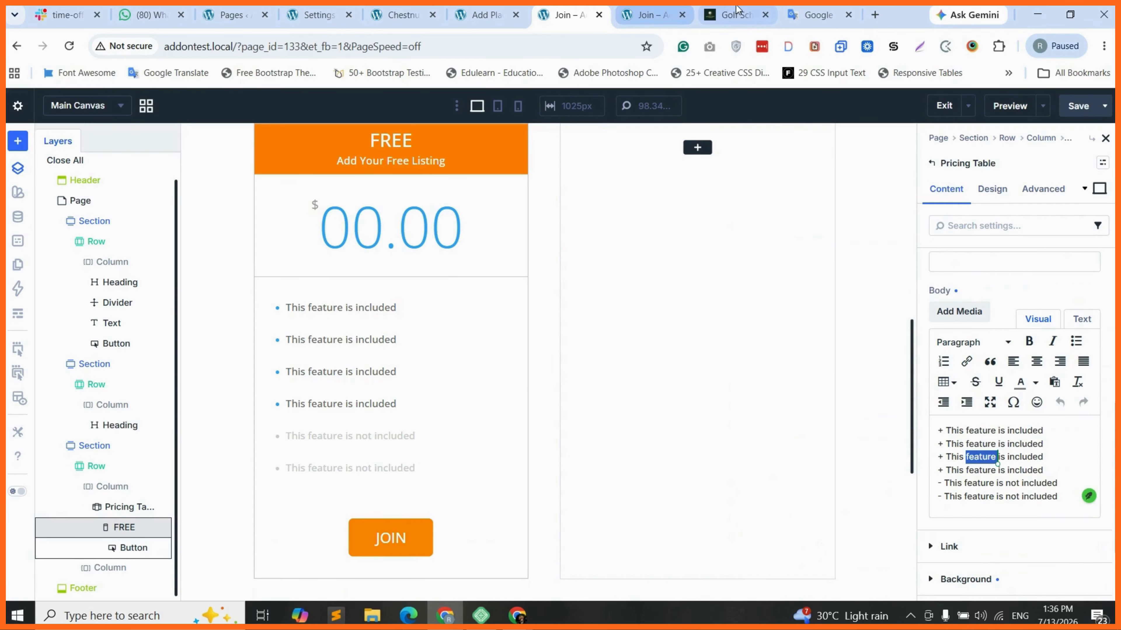
Step: On the reference golf schools join page, copy the FREE plan's feature list from "Name, Address, Phone, Email" to "Analytics (Views/Clicks)"
{"action": "left_click", "coordinate": [732, 14]}
{"action": "scroll", "coordinate": [273, 277], "scroll_direction": "up", "scroll_amount": 10}
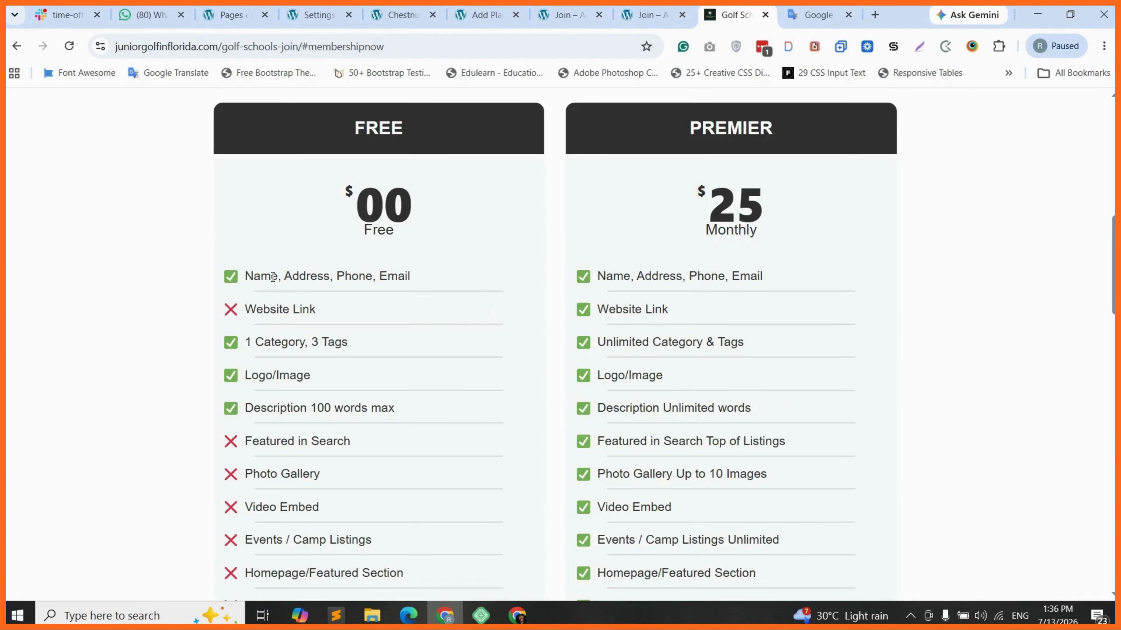
{"action": "left_click_drag", "start_coordinate": [222, 274], "coordinate": [383, 454]}
{"action": "scroll", "coordinate": [383, 455], "scroll_direction": "down", "scroll_amount": 4}
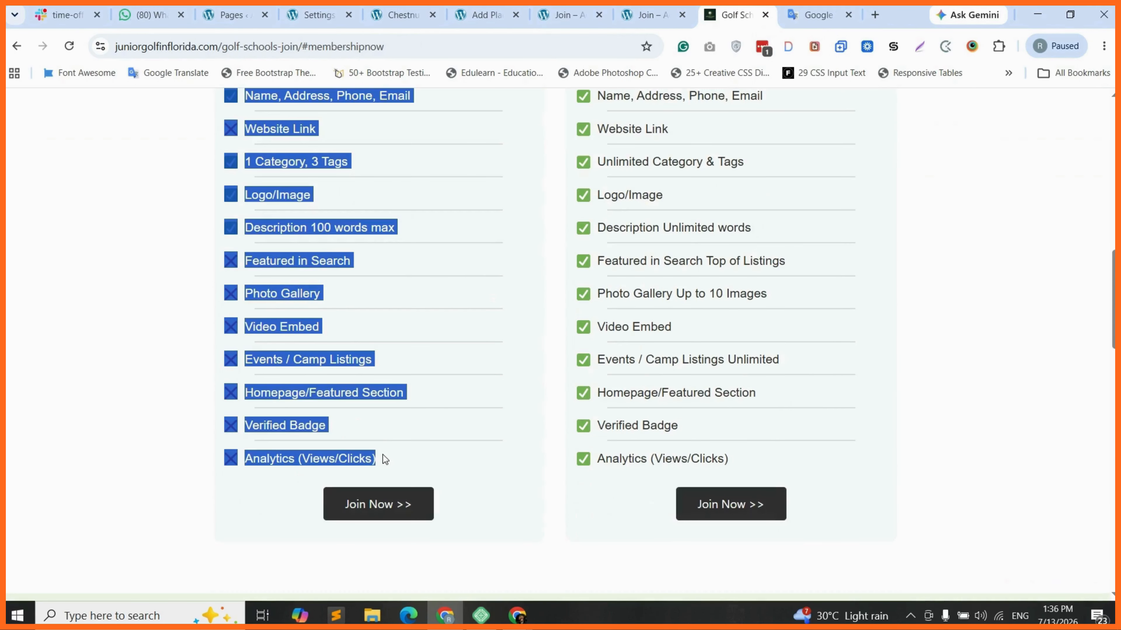
{"action": "right_click", "coordinate": [293, 296]}
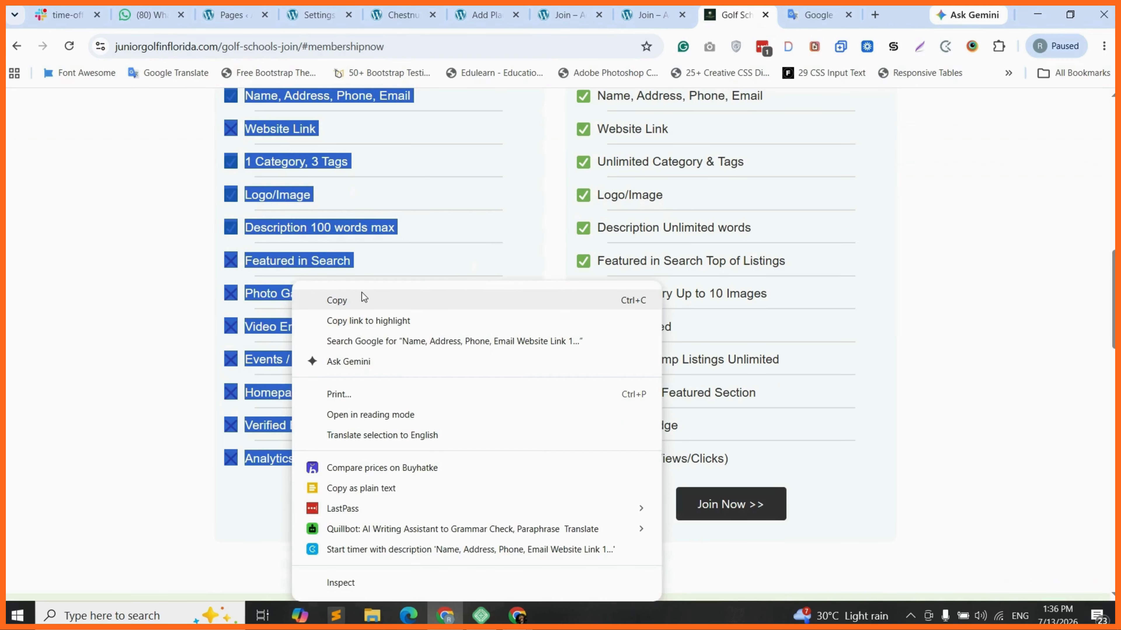
{"action": "left_click", "coordinate": [362, 300]}
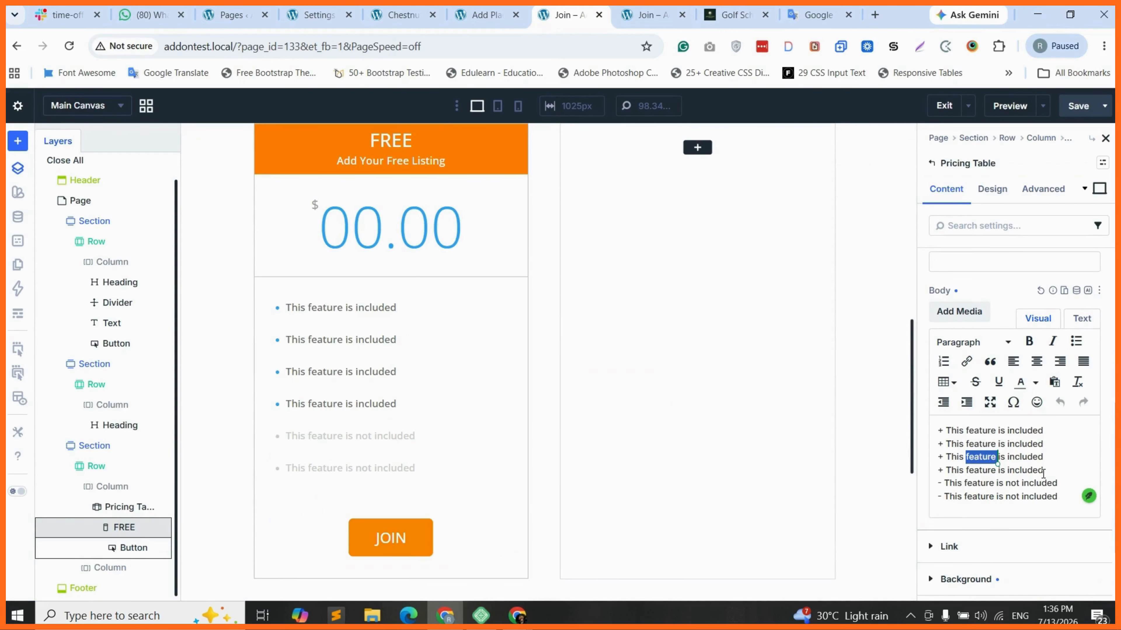
Step: Replace all placeholder features in the FREE pricing table's body with the copied check and cross feature list
{"action": "left_click", "coordinate": [1082, 319]}
{"action": "key", "text": "ctrl+a"}
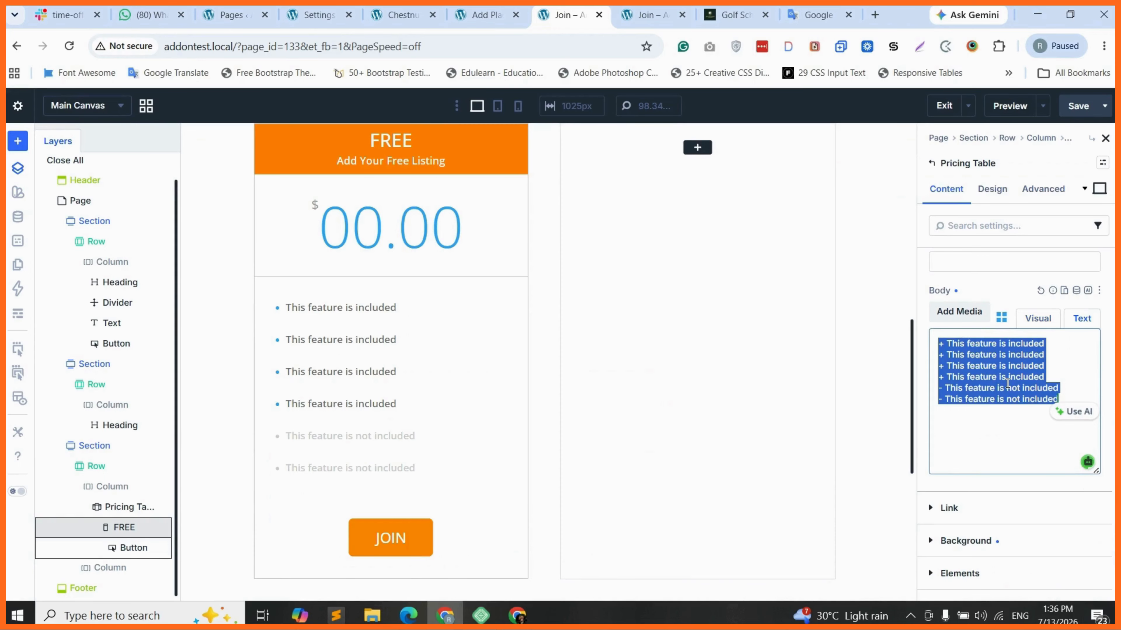
{"action": "type", "text": "✅Name, Address, Phone, Email ❌Website Link ✅1 Category, 3 Tags ✅Logo/Image ✅Description 100 words max ❌Featured in Search ❌Photo Gallery ❌Video Embed ❌Events / Camp Listings ❌Homepage/Featured Section ❌Verified Badge ❌Analytics (Views/Clicks)"}
{"action": "left_click", "coordinate": [1039, 318]}
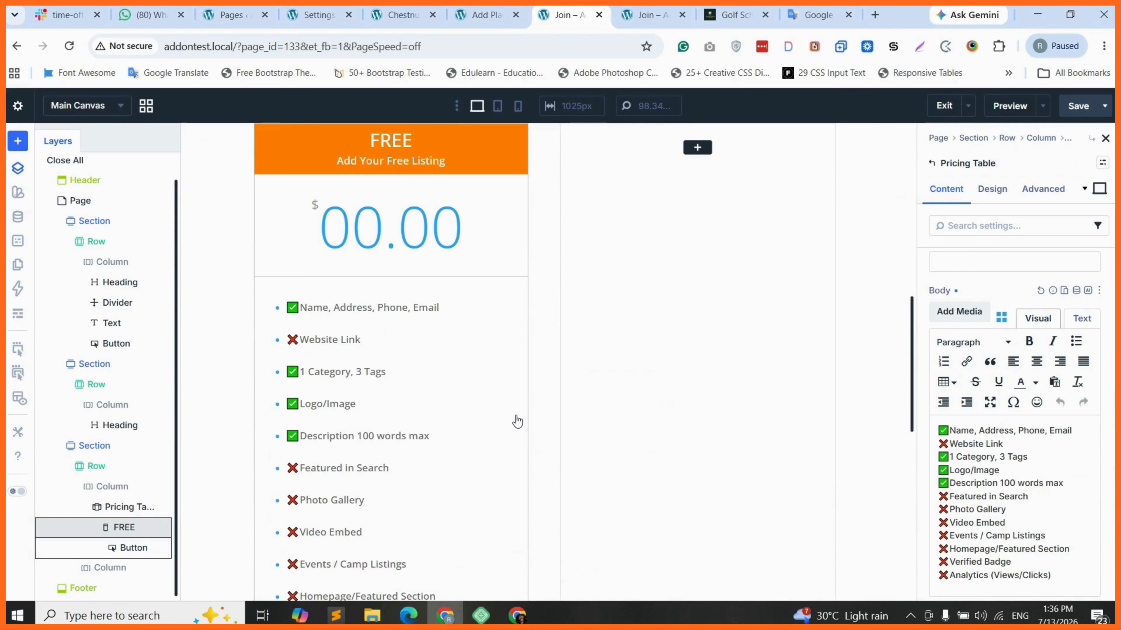
Step: Review the FREE pricing table on the canvas, from its header through the feature list to the JOIN button
{"action": "scroll", "coordinate": [372, 437], "scroll_direction": "down", "scroll_amount": 5}
{"action": "scroll", "coordinate": [372, 437], "scroll_direction": "up", "scroll_amount": 5}
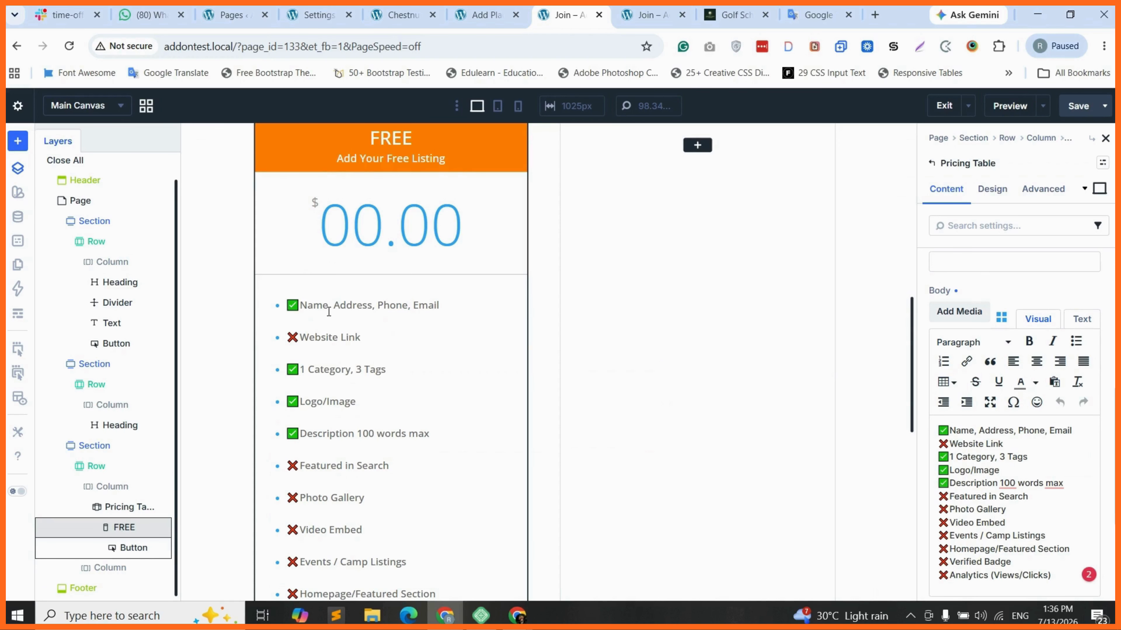
{"action": "scroll", "coordinate": [325, 312], "scroll_direction": "down", "scroll_amount": 2}
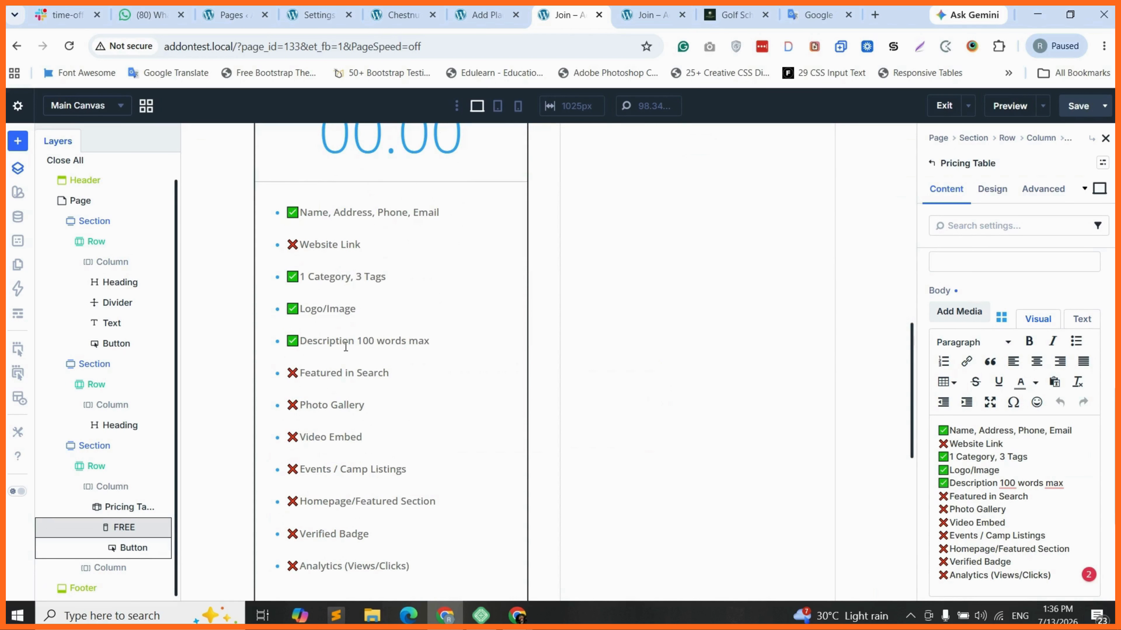
{"action": "scroll", "coordinate": [336, 303], "scroll_direction": "down", "scroll_amount": 2}
{"action": "scroll", "coordinate": [324, 485], "scroll_direction": "up", "scroll_amount": 1}
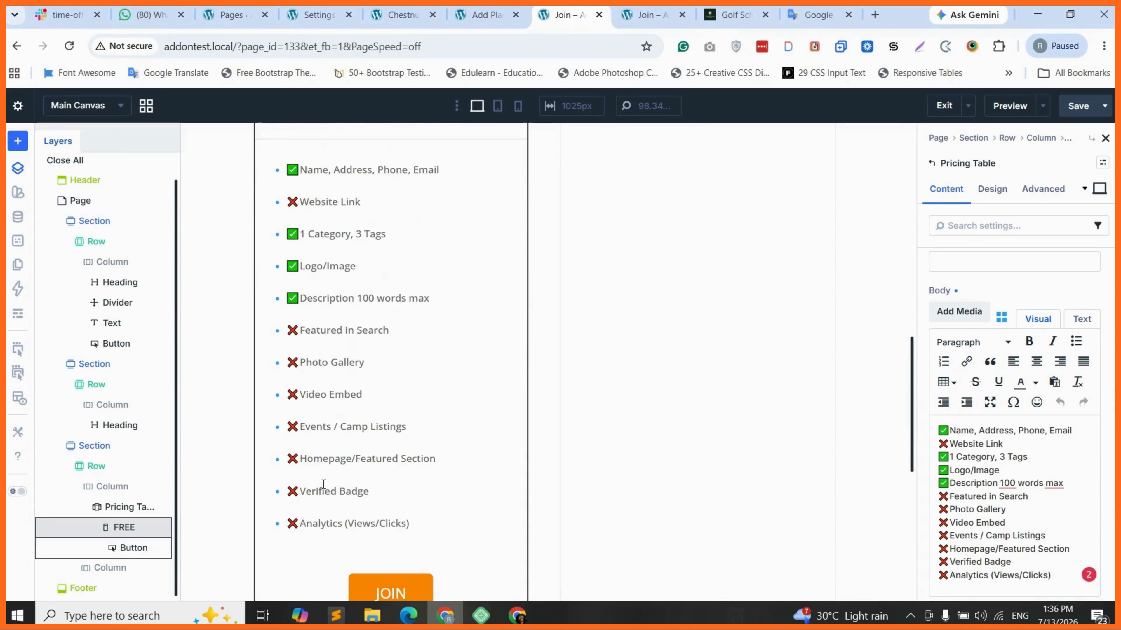
{"action": "scroll", "coordinate": [324, 484], "scroll_direction": "up", "scroll_amount": 1}
{"action": "scroll", "coordinate": [335, 422], "scroll_direction": "up", "scroll_amount": 2}
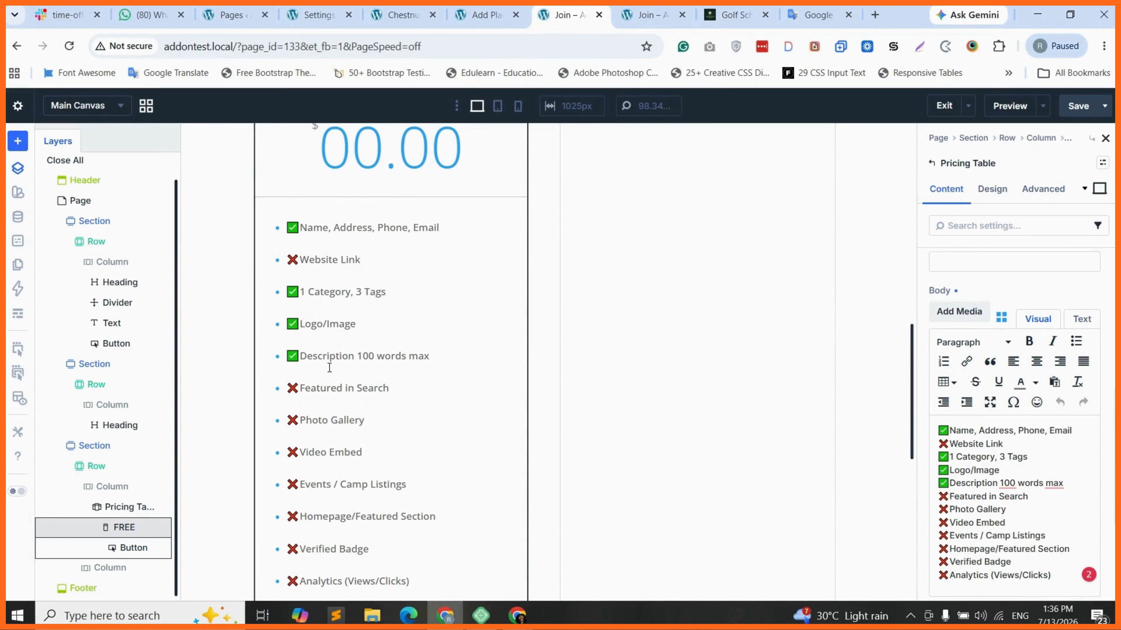
{"action": "scroll", "coordinate": [629, 228], "scroll_direction": "up", "scroll_amount": 8}
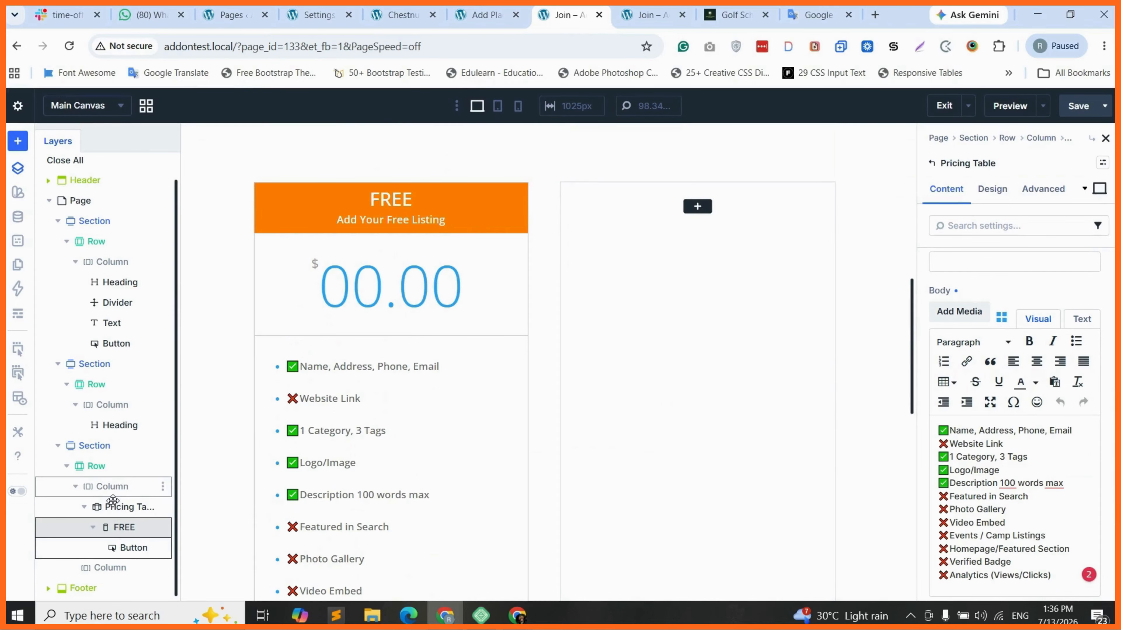
Step: Duplicate the FREE Pricing Tables module and move the copy into the row's empty second column
{"action": "left_click", "coordinate": [150, 507]}
{"action": "right_click", "coordinate": [149, 508]}
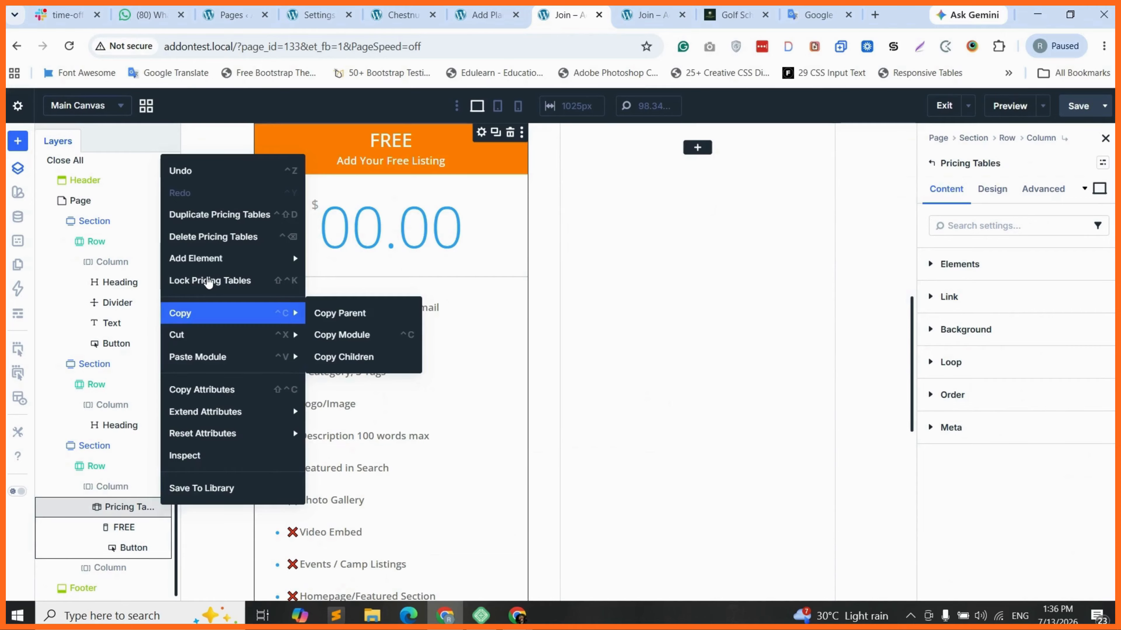
{"action": "left_click", "coordinate": [202, 223]}
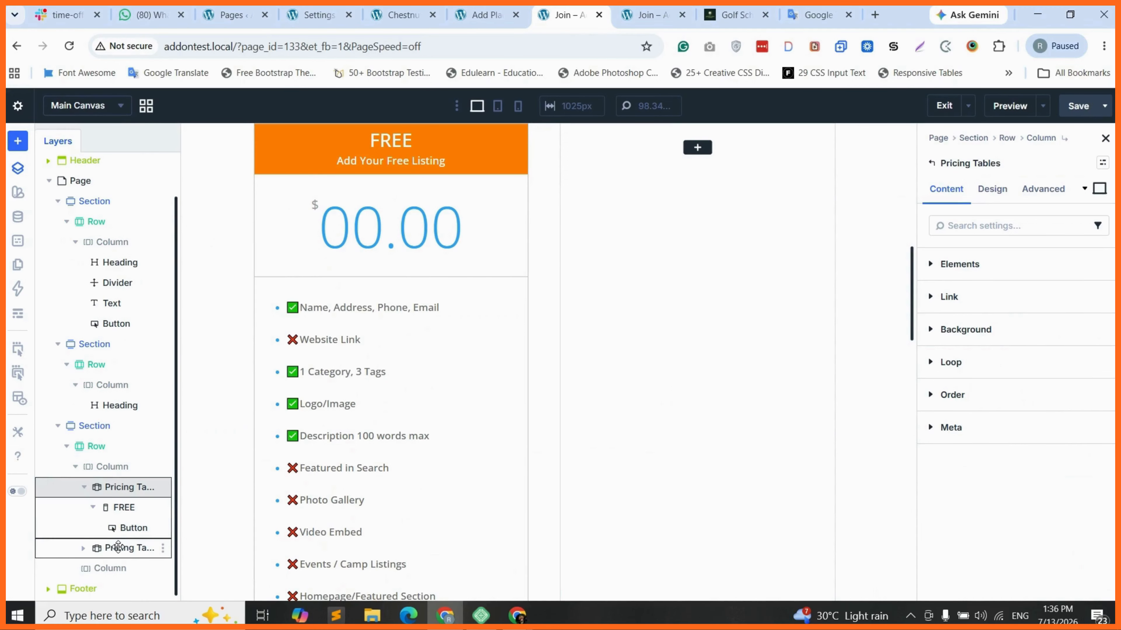
{"action": "left_click_drag", "start_coordinate": [155, 545], "coordinate": [117, 579]}
{"action": "left_click_drag", "start_coordinate": [120, 379], "coordinate": [105, 336]}
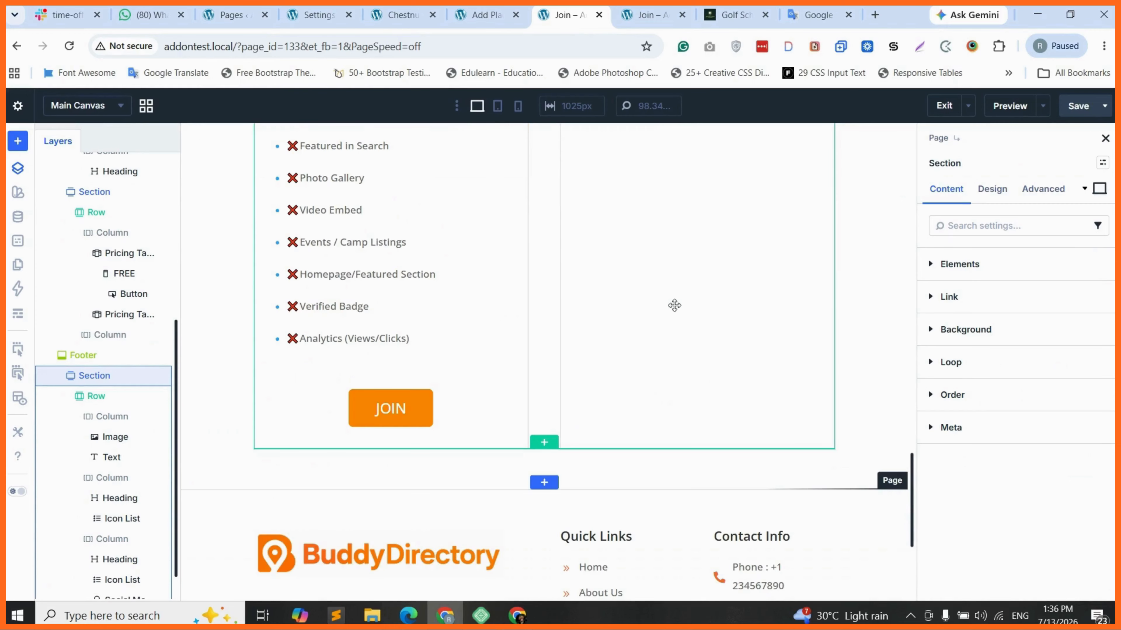
{"action": "scroll", "coordinate": [105, 365], "scroll_direction": "up", "scroll_amount": 2}
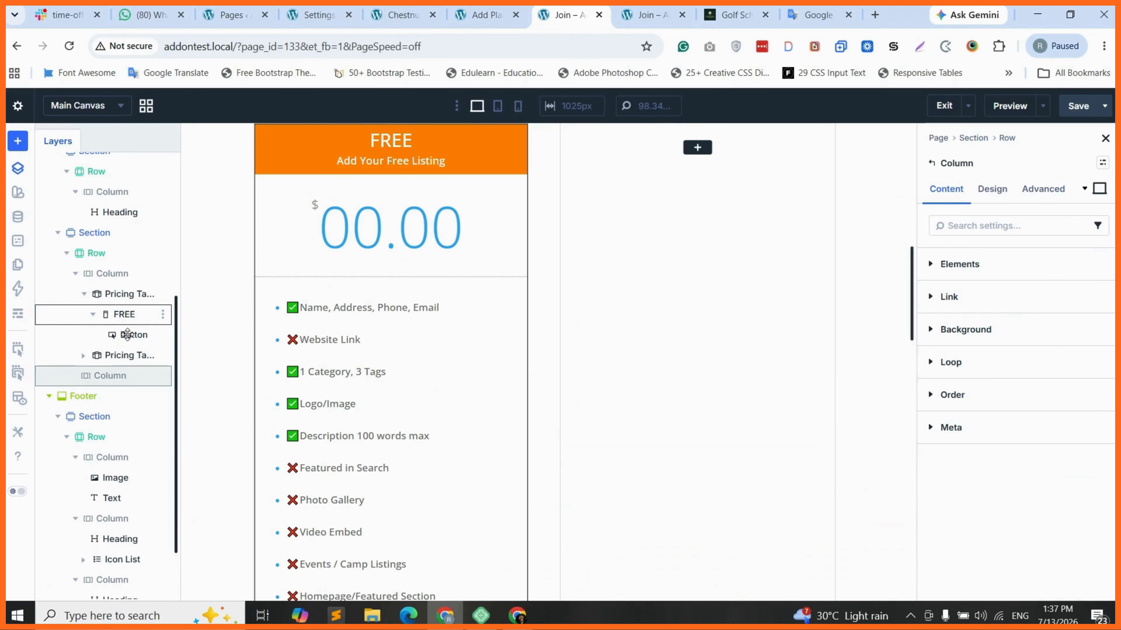
{"action": "left_click", "coordinate": [112, 355]}
{"action": "left_click_drag", "start_coordinate": [112, 355], "coordinate": [118, 396]}
{"action": "scroll", "coordinate": [225, 348], "scroll_direction": "up", "scroll_amount": 1}
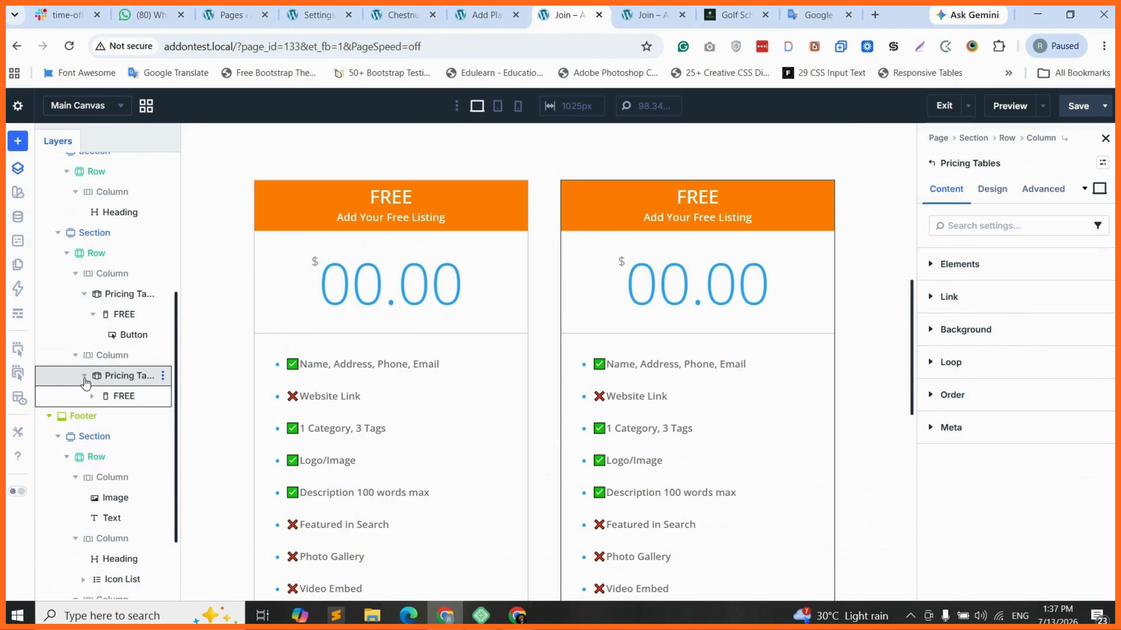
Step: Change the title of the second column's pricing table to PREMIUM
{"action": "scroll", "coordinate": [783, 346], "scroll_direction": "down", "scroll_amount": 1}
{"action": "left_click", "coordinate": [783, 346]}
{"action": "left_click", "coordinate": [937, 339]}
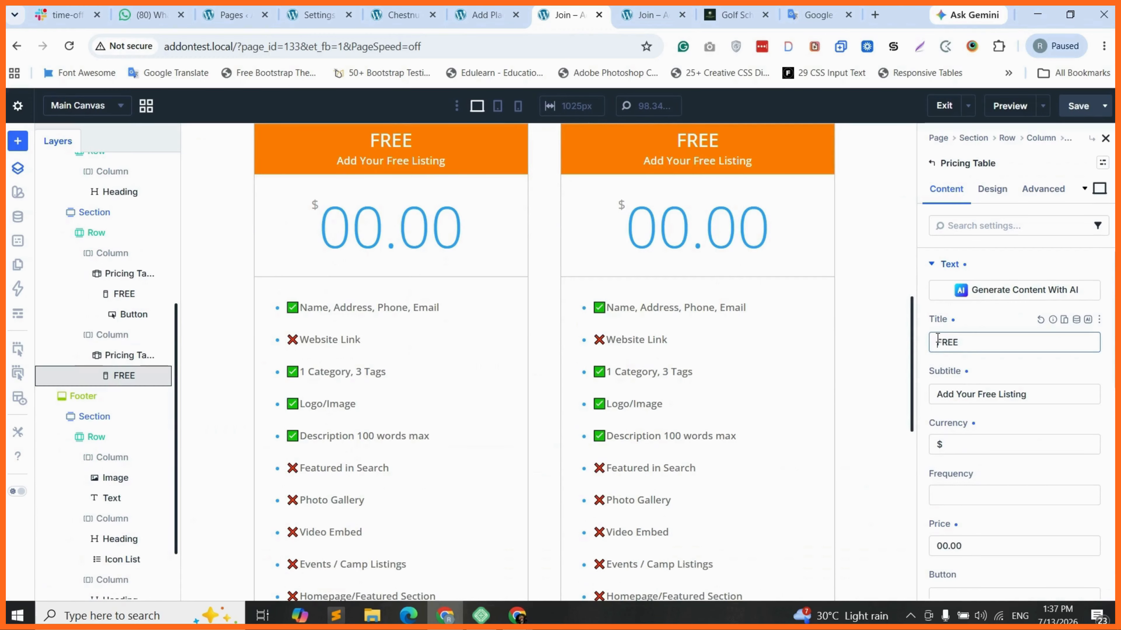
{"action": "double_click", "coordinate": [937, 340]}
{"action": "type", "text": "PR"}
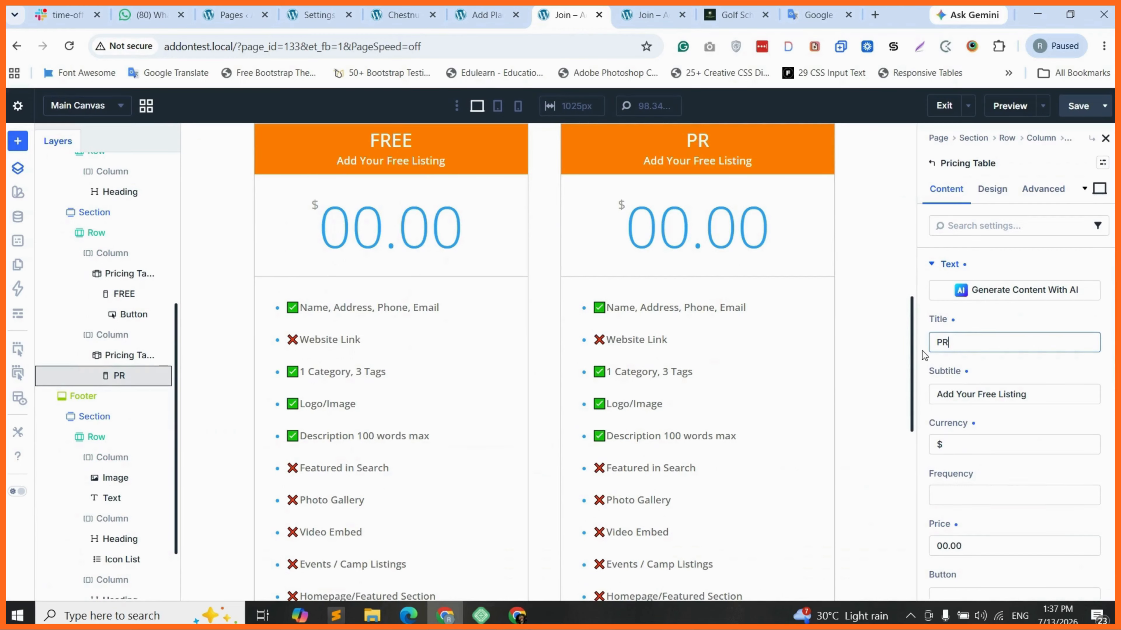
{"action": "type", "text": "E"}
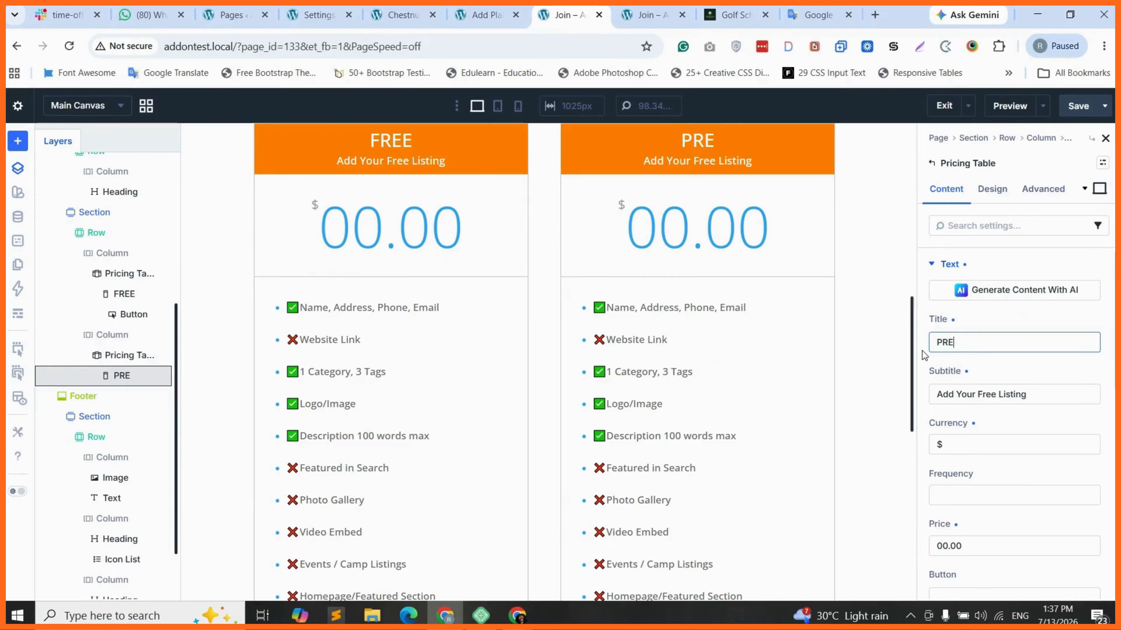
{"action": "type", "text": "MIUM"}
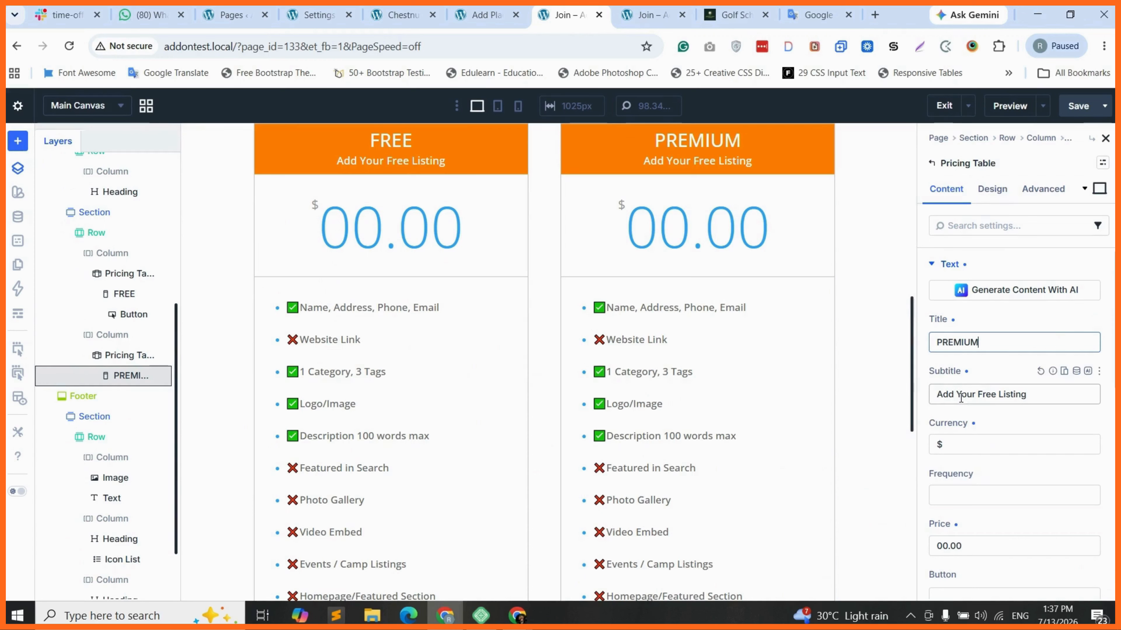
Step: Change the PREMIUM table's subtitle to "Add Your Listing Today"
{"action": "double_click", "coordinate": [986, 394]}
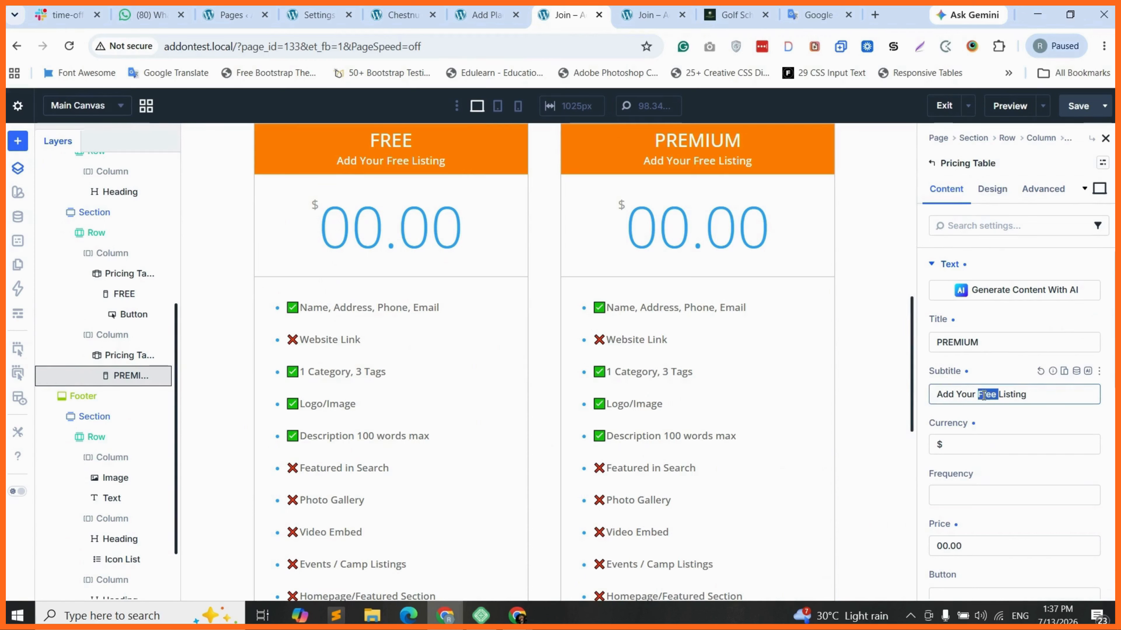
{"action": "key", "text": "BackSpace"}
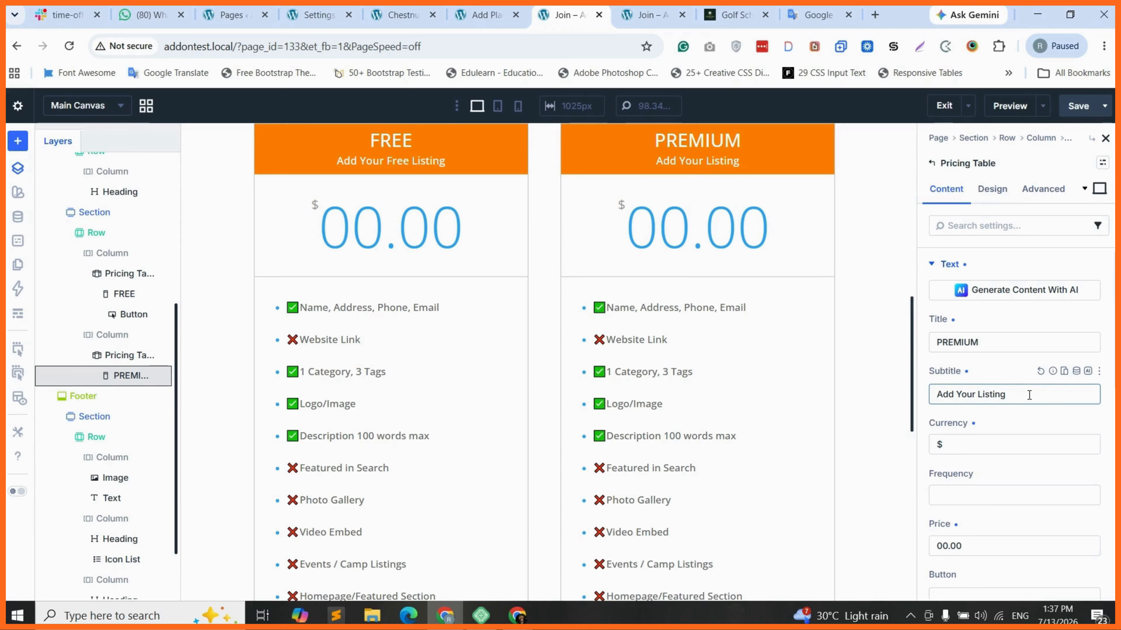
{"action": "type", "text": "tODAY"}
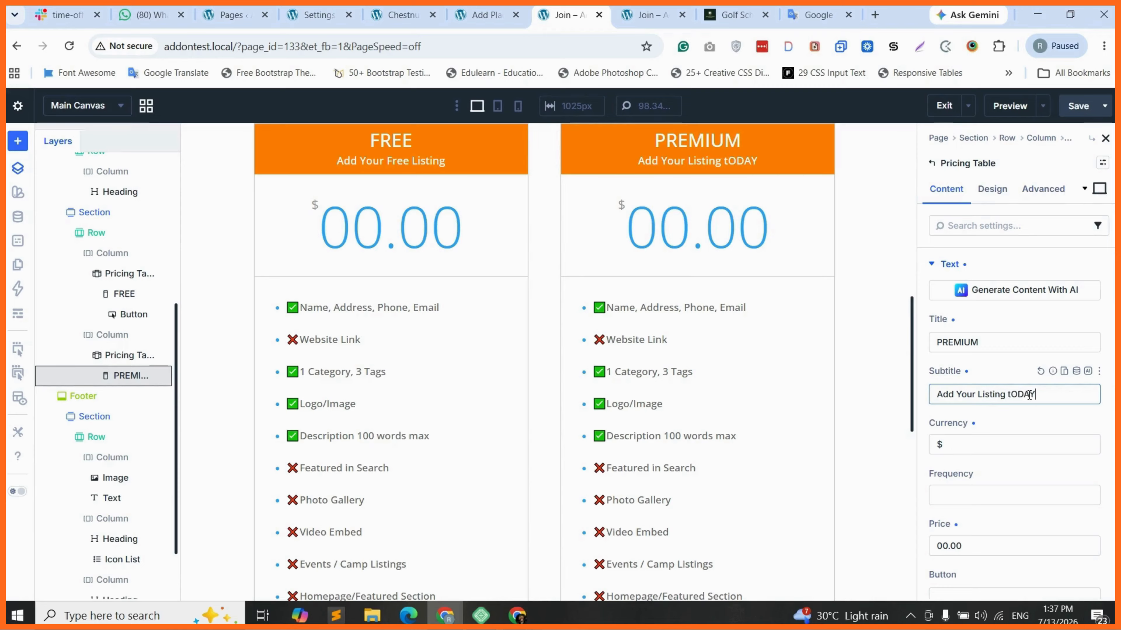
{"action": "key", "text": "BackSpace"}
{"action": "key", "text": "BackSpace"}
{"action": "key", "text": "BackSpace"}
{"action": "key", "text": "BackSpace"}
{"action": "key", "text": "BackSpace"}
{"action": "type", "text": "T"}
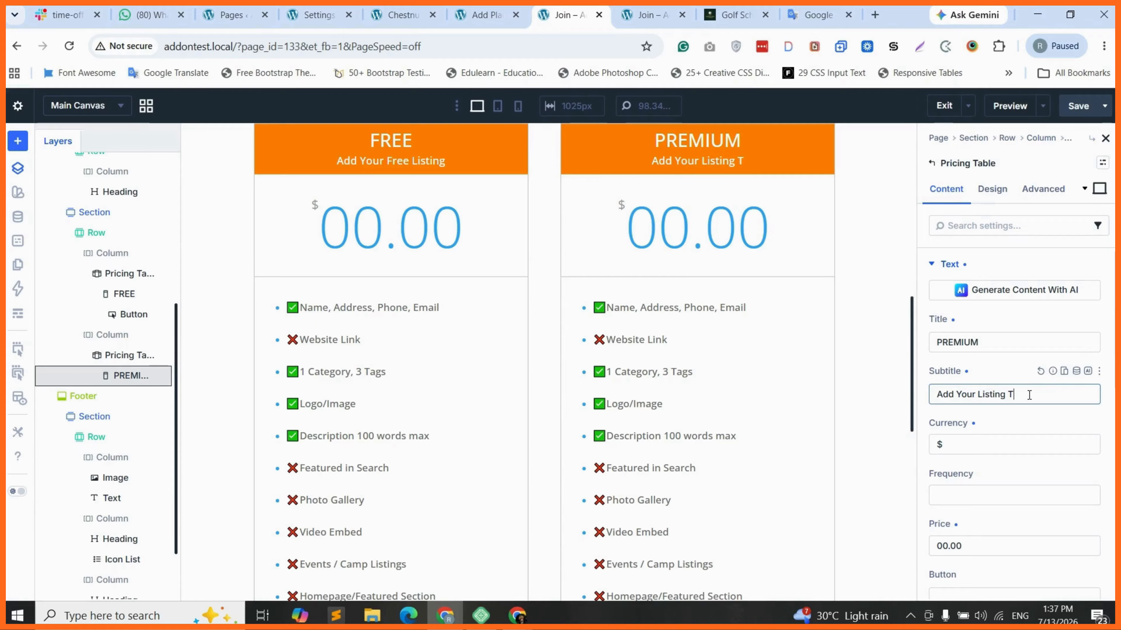
{"action": "type", "text": "oday"}
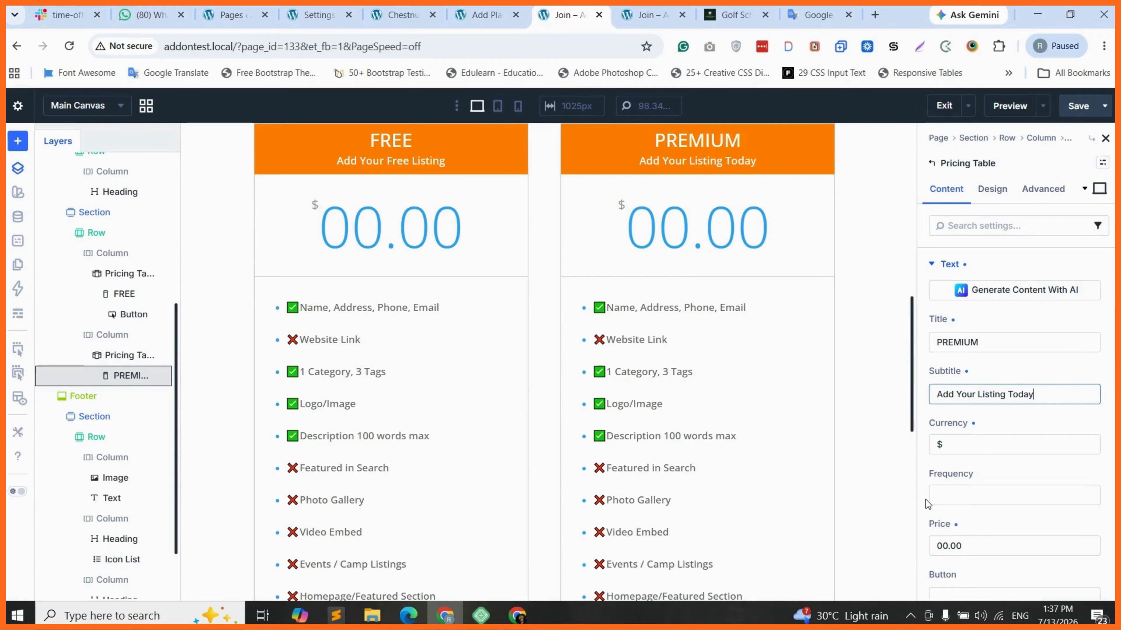
Step: Set the PREMIUM table's price to 100.00
{"action": "scroll", "coordinate": [925, 499], "scroll_direction": "down", "scroll_amount": 1}
{"action": "left_click", "coordinate": [940, 487]}
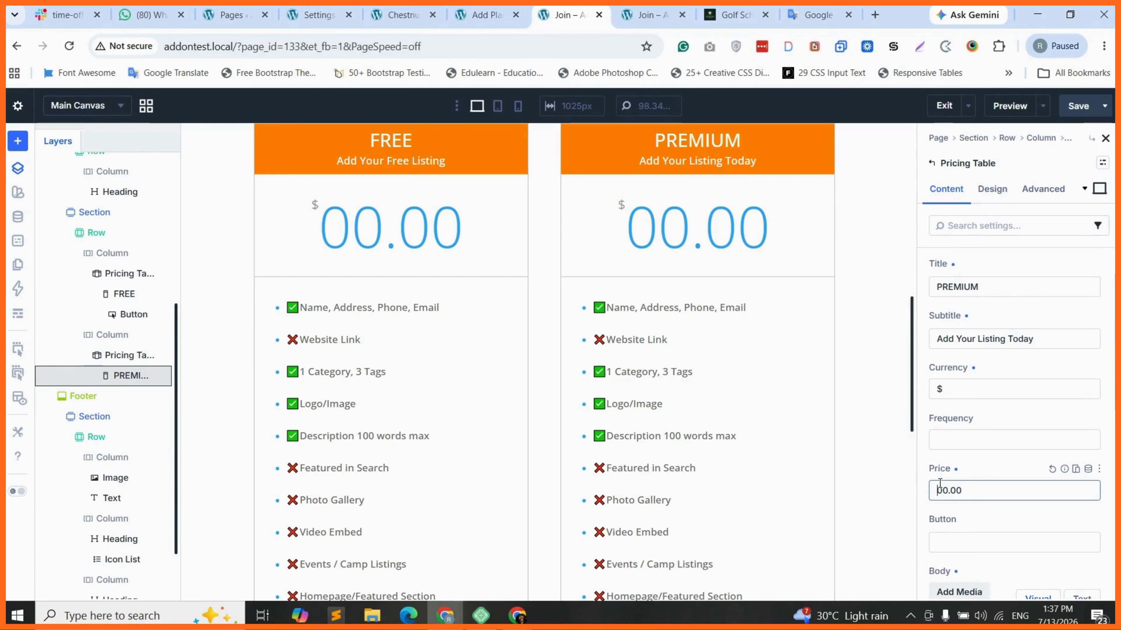
{"action": "type", "text": "1"}
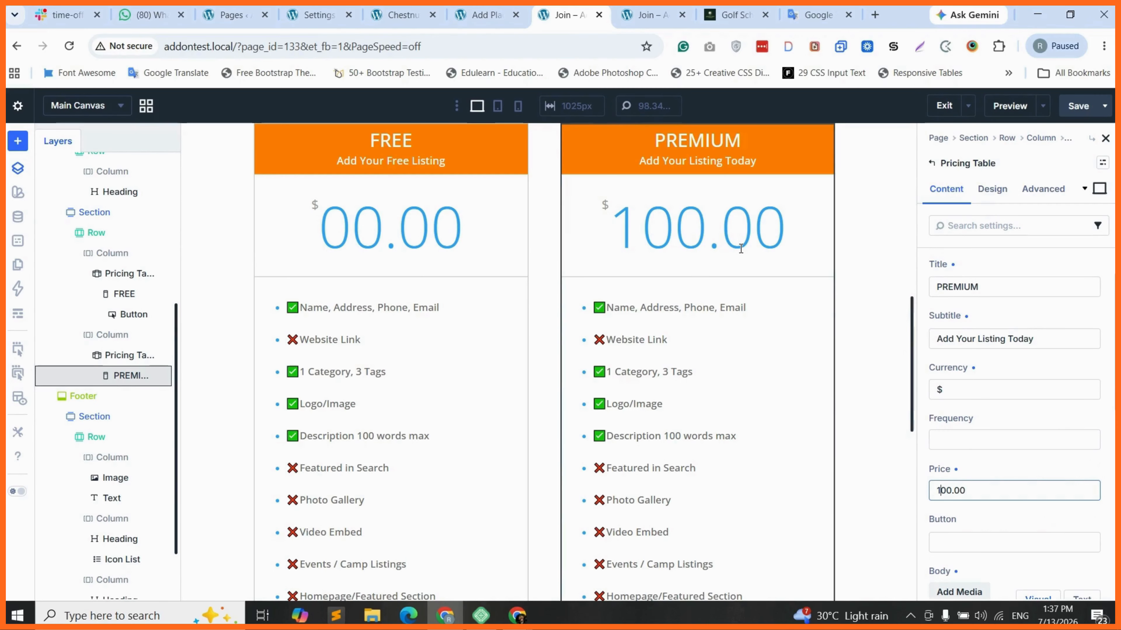
Step: On the reference golf schools join page, copy the PREMIER plan's feature list from "Name, Address, Phone, Email" to "Analytics (Views/Clicks)"
{"action": "key", "text": "ctrl+Tab"}
{"action": "key", "text": "ctrl+Tab"}
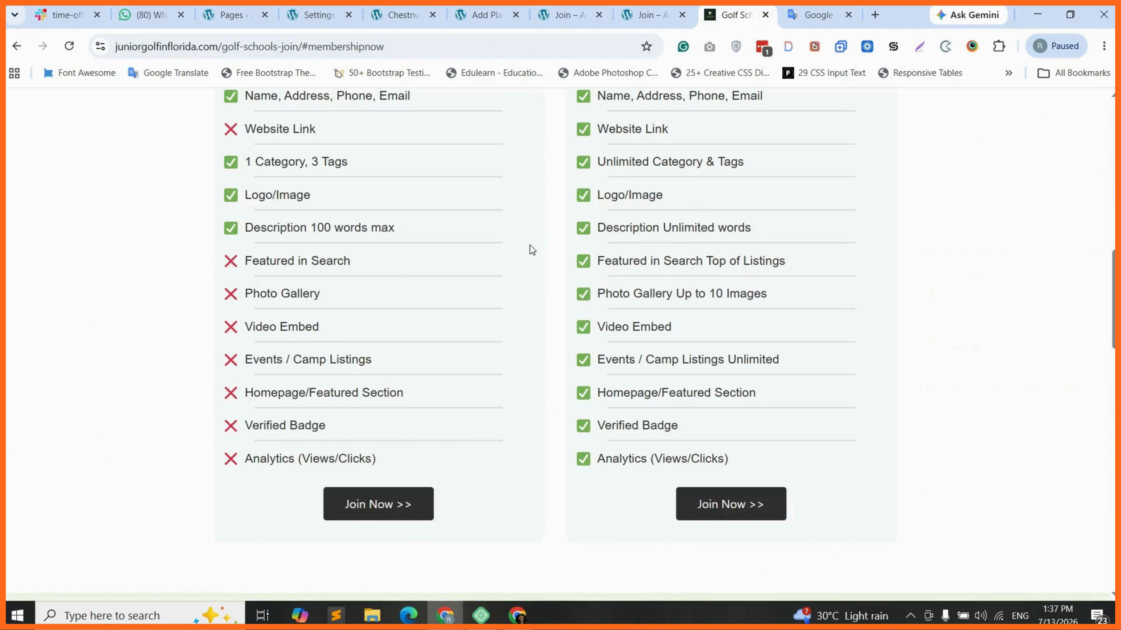
{"action": "scroll", "coordinate": [530, 245], "scroll_direction": "up", "scroll_amount": 4}
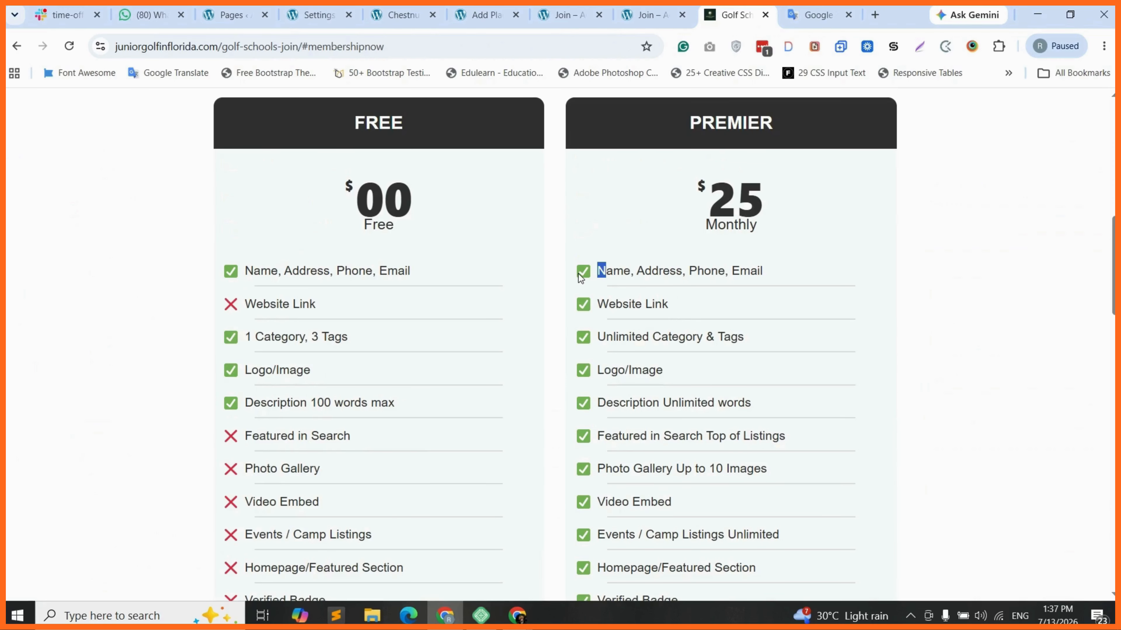
{"action": "left_click_drag", "start_coordinate": [580, 278], "coordinate": [700, 402]}
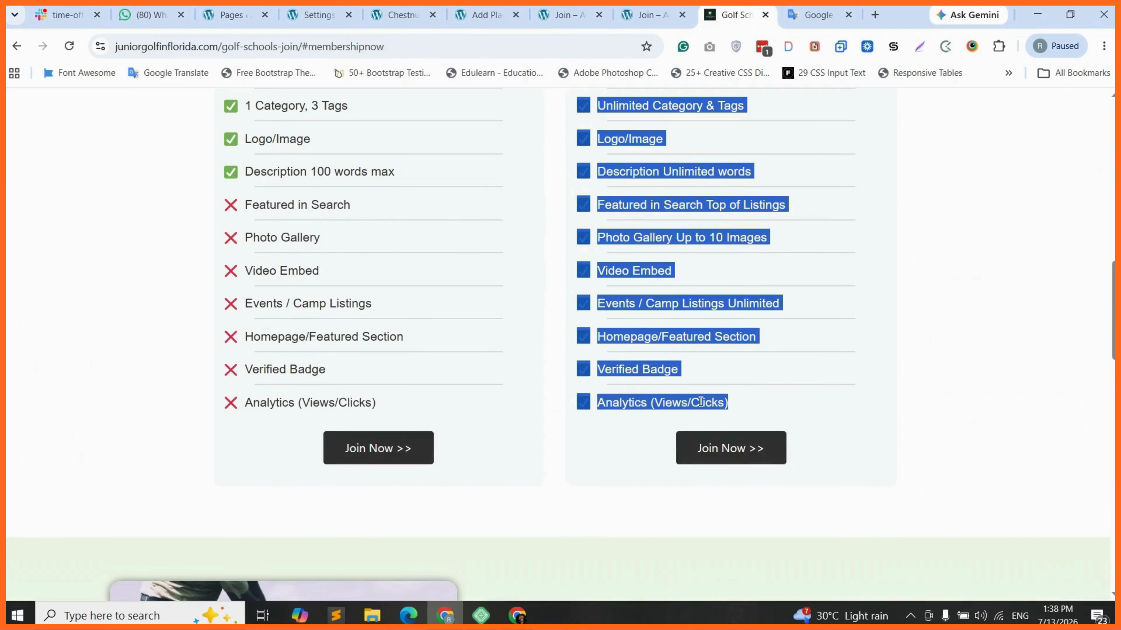
{"action": "left_click", "coordinate": [644, 6]}
Step: Back in the Join page builder, replace the PREMIUM table's whole body with the copied all-checked feature list
{"action": "left_click", "coordinate": [560, 14]}
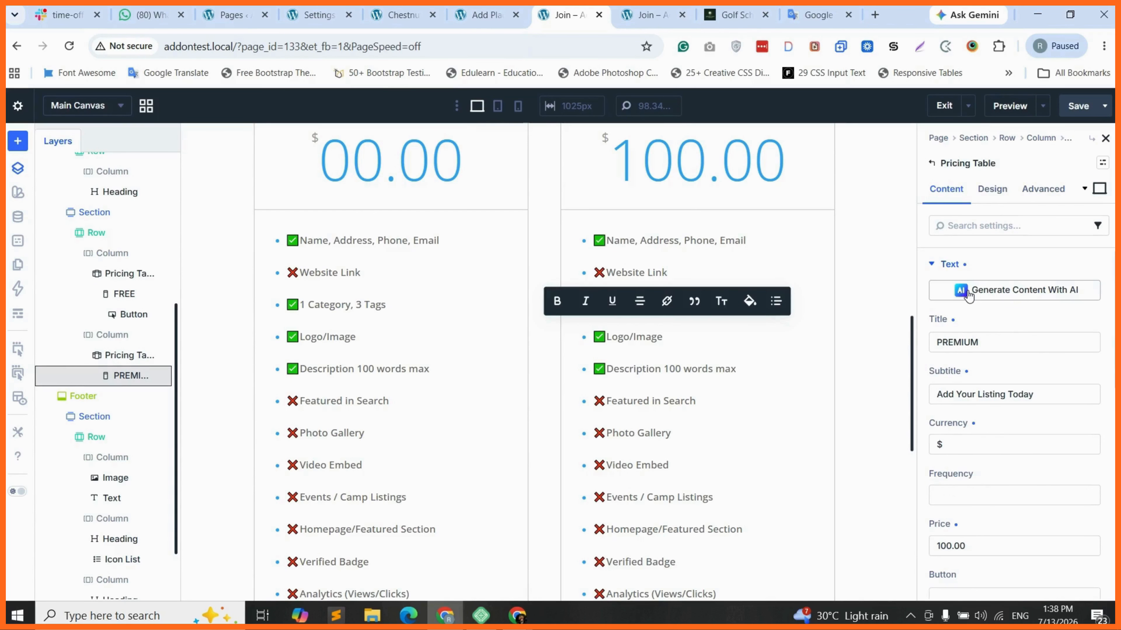
{"action": "scroll", "coordinate": [992, 397], "scroll_direction": "down", "scroll_amount": 8}
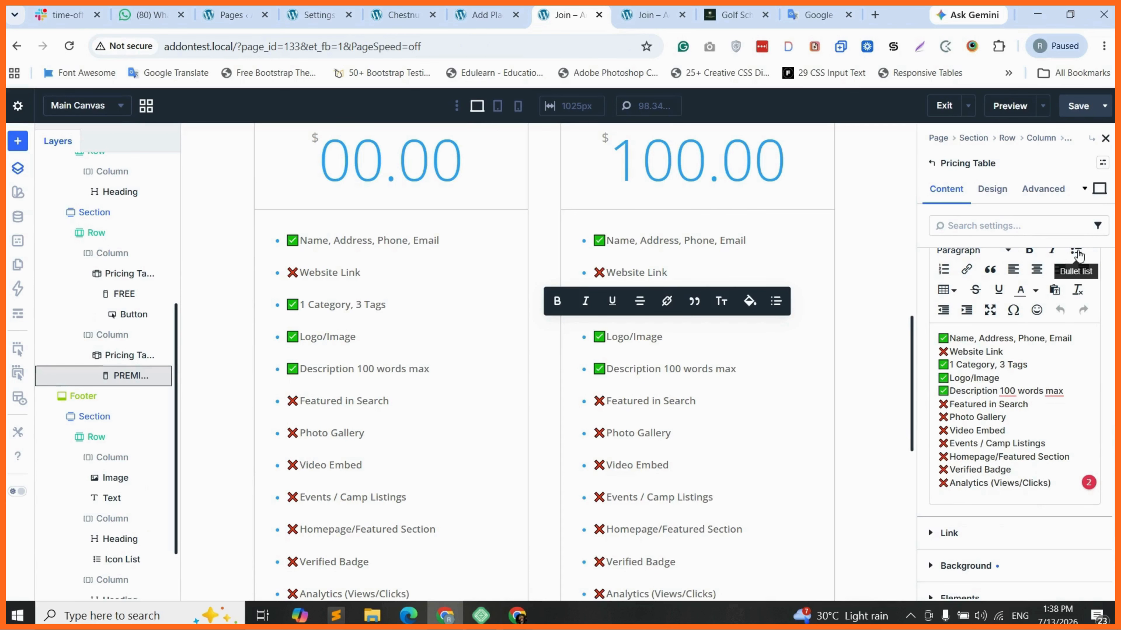
{"action": "scroll", "coordinate": [1075, 274], "scroll_direction": "up", "scroll_amount": 2}
{"action": "left_click", "coordinate": [1081, 305]}
{"action": "key", "text": "ctrl+a"}
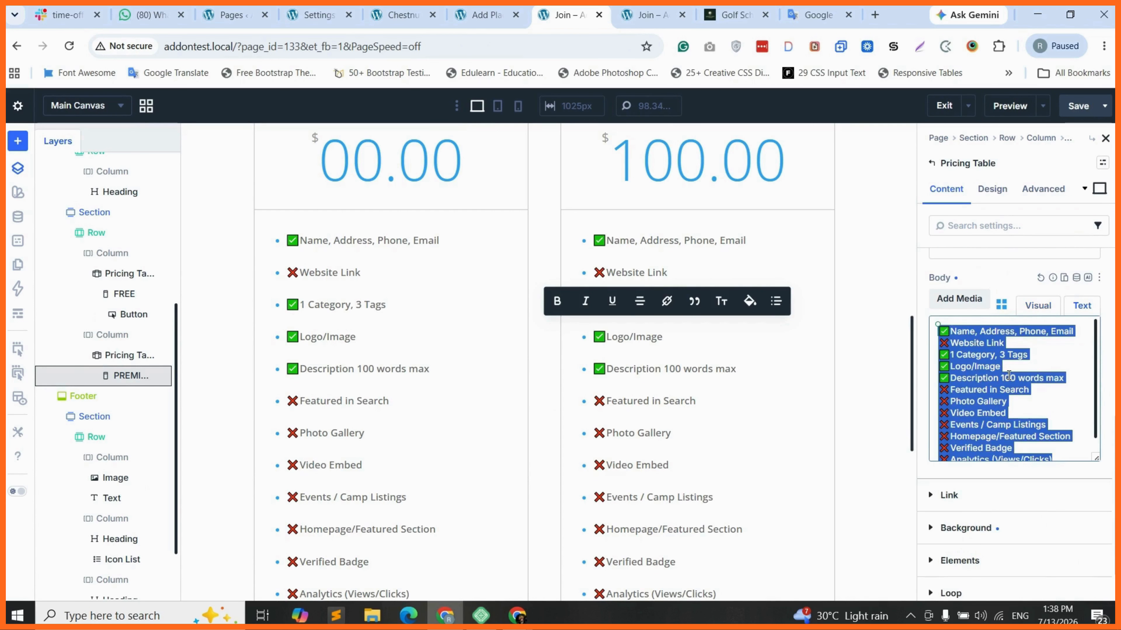
{"action": "type", "text": "✅Name, Address, Phone, Email ✅Website Link ✅Unlimited Category & Tags ✅Logo/Image ✅Description Unlimited words ✅Featured in Search Top of Listings ✅Photo Gallery Up to 10 Images ✅Video Embed ✅Events / Camp Listings Unlimited ✅Homepage/Featured Section ✅Verified Badge ✅Analytics (Views/Clicks)"}
{"action": "left_click", "coordinate": [1042, 304]}
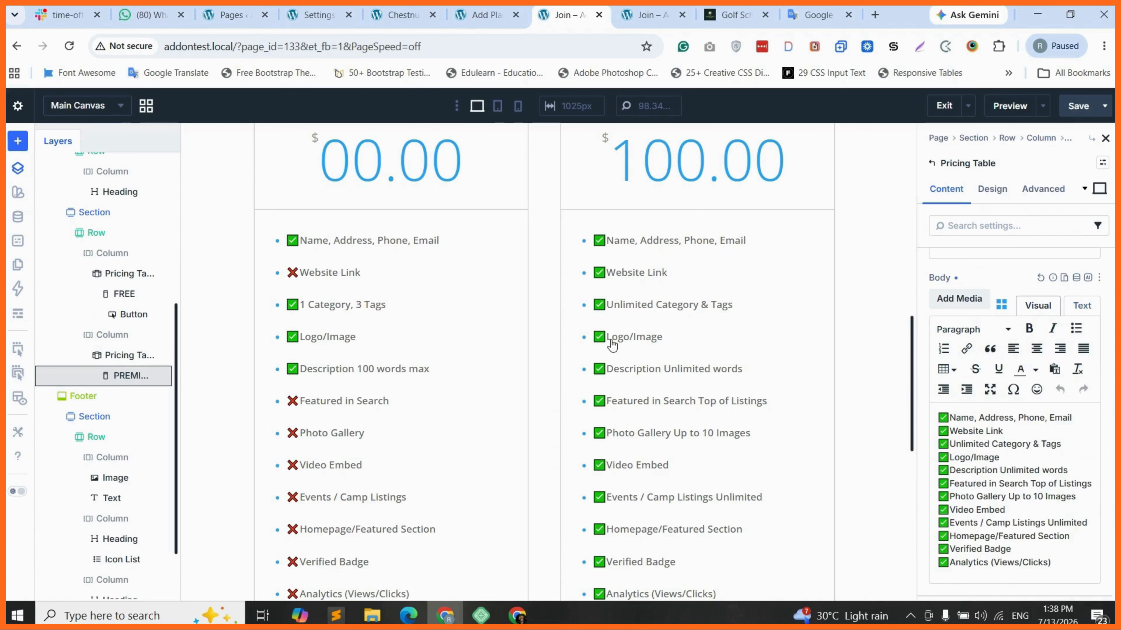
Step: Select the FREE table's JOIN button and copy the Add Place page's URL for the free package, ending in package_id=1
{"action": "scroll", "coordinate": [492, 424], "scroll_direction": "down", "scroll_amount": 5}
{"action": "left_click", "coordinate": [390, 400]}
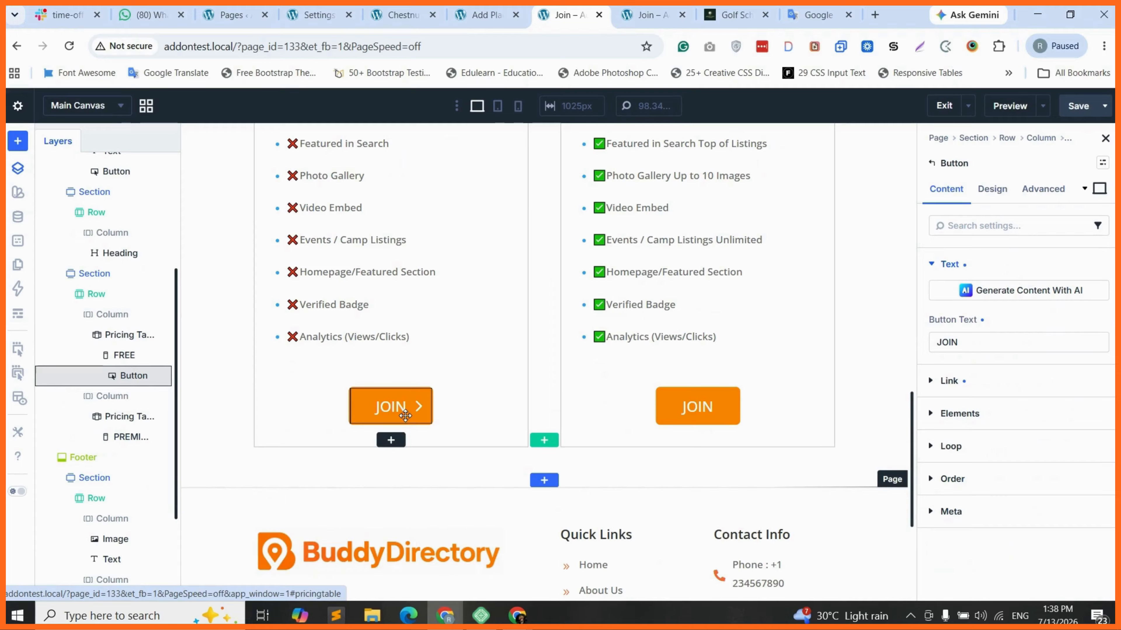
{"action": "left_click", "coordinate": [481, 14]}
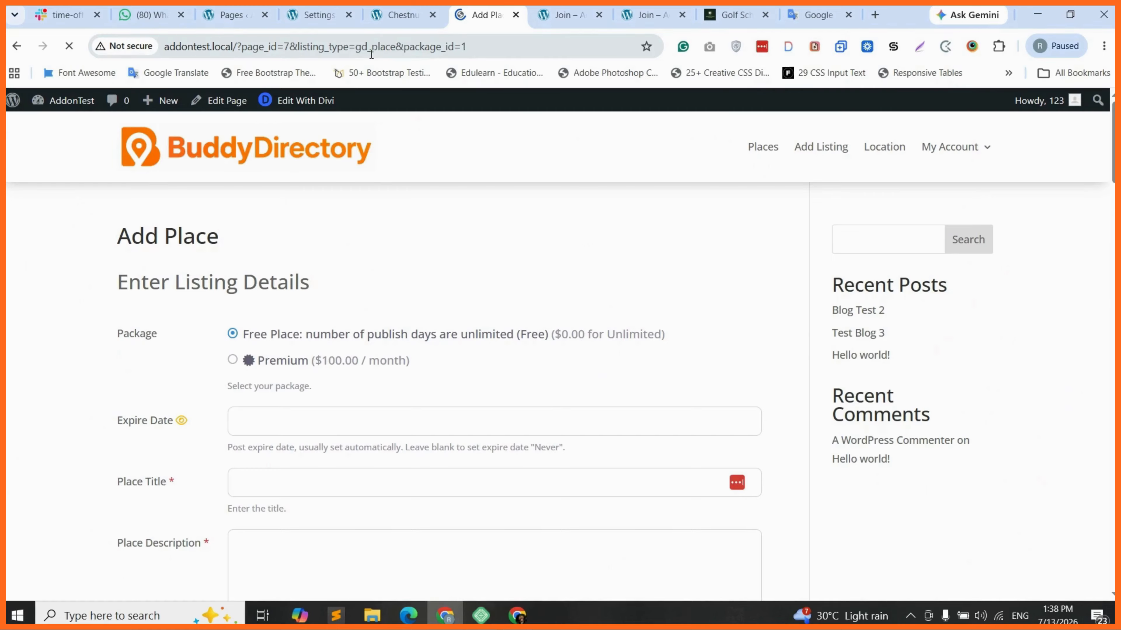
{"action": "left_click", "coordinate": [481, 45]}
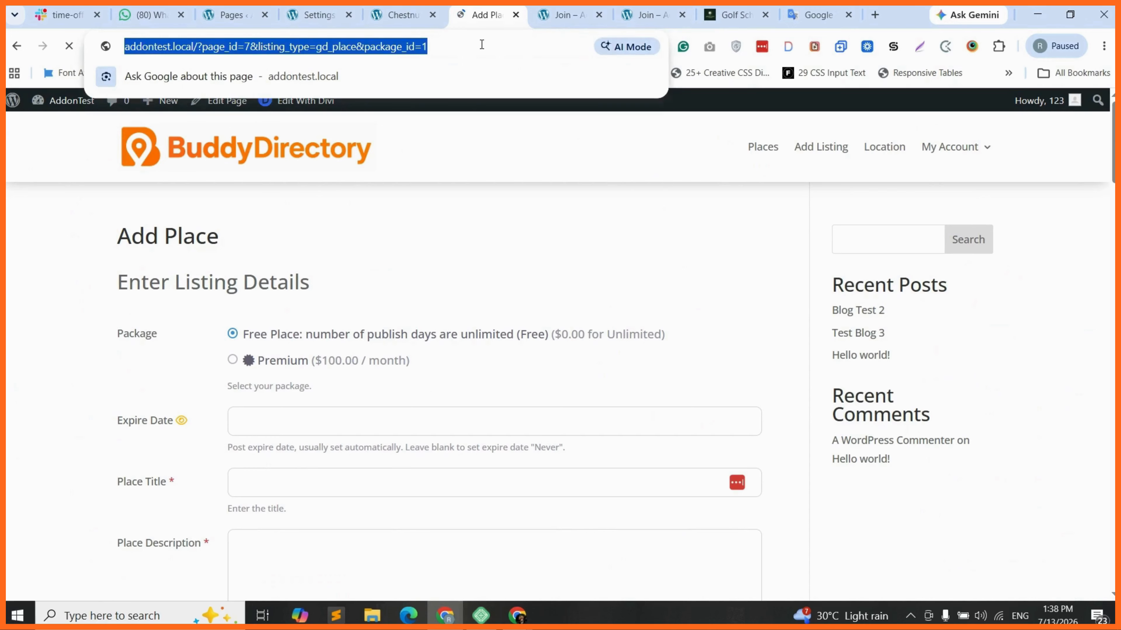
{"action": "key", "text": "ctrl+Tab"}
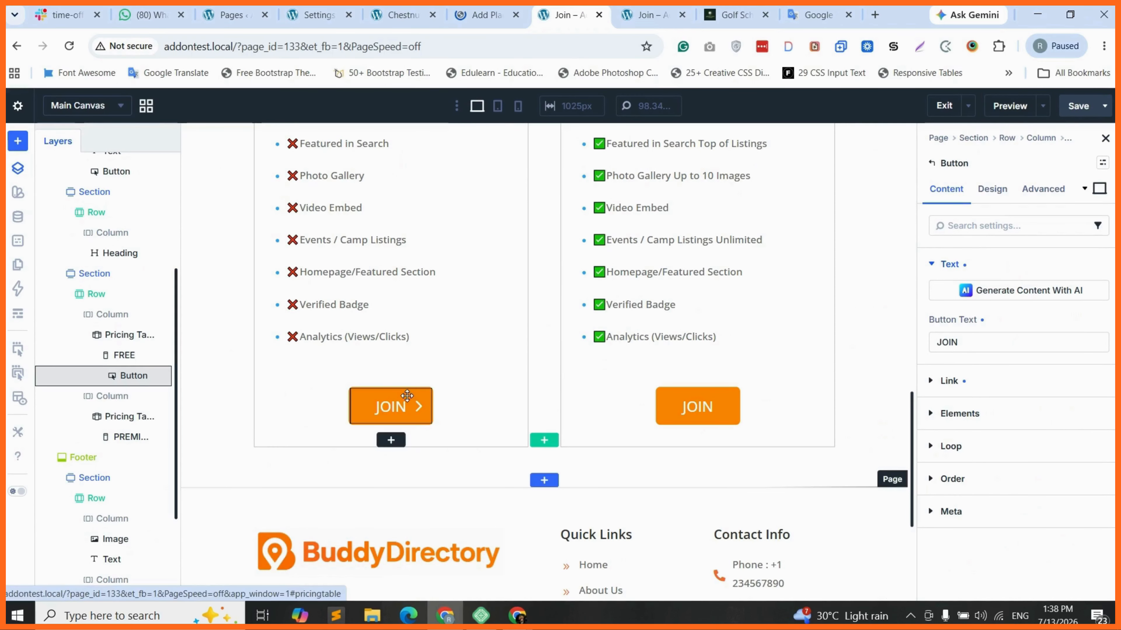
Step: Replace the FREE JOIN button's #pricingtable link with the copied Add Place URL ending in package_id=1
{"action": "left_click", "coordinate": [981, 375]}
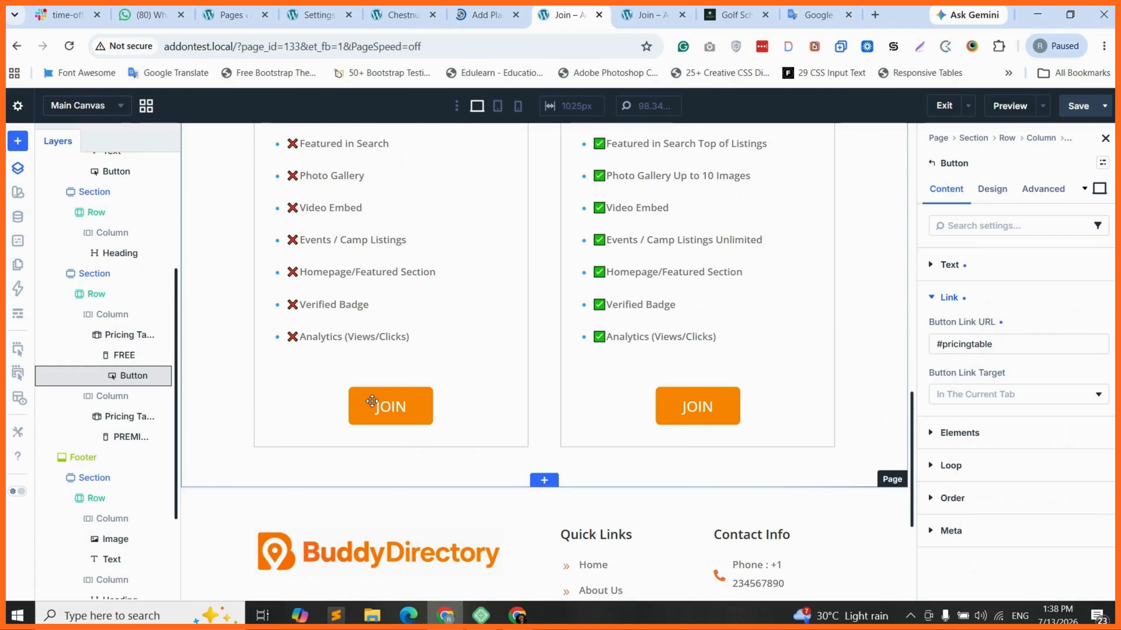
{"action": "triple_click", "coordinate": [992, 338]}
{"action": "key", "text": "ctrl+v"}
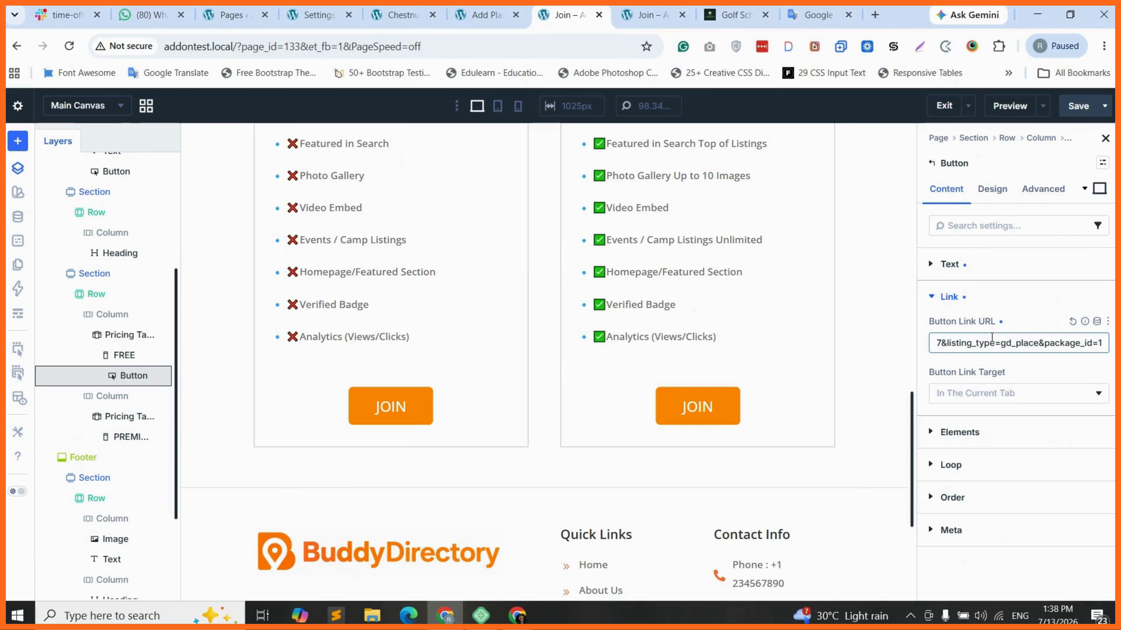
Step: On the Add Place page, choose the Premium package and copy the resulting page URL
{"action": "left_click", "coordinate": [448, 8]}
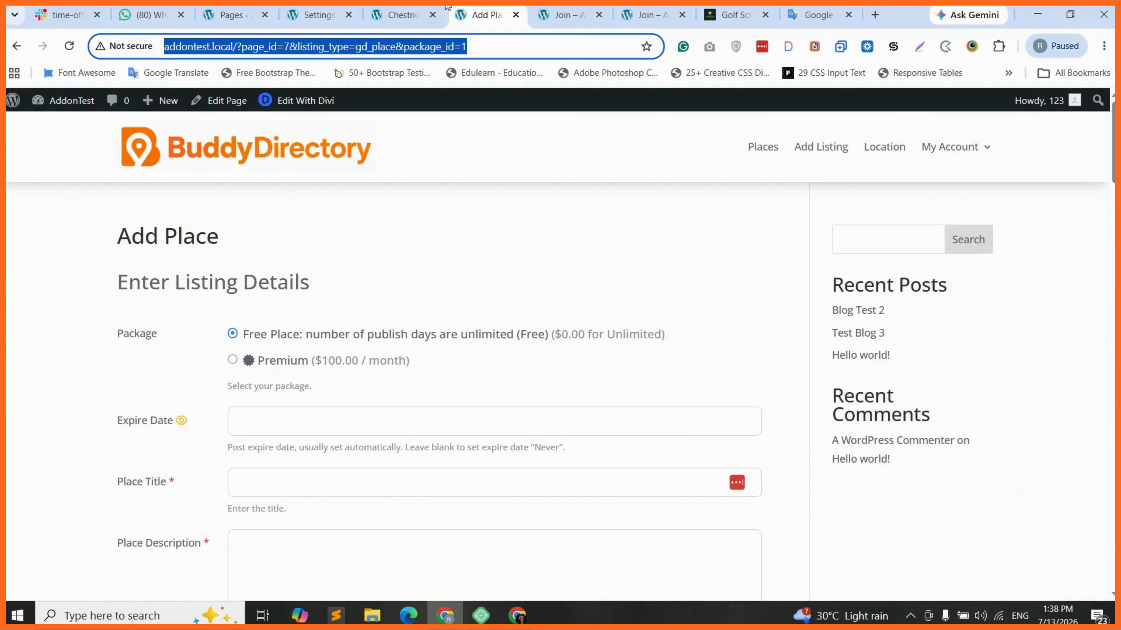
{"action": "left_click", "coordinate": [233, 360]}
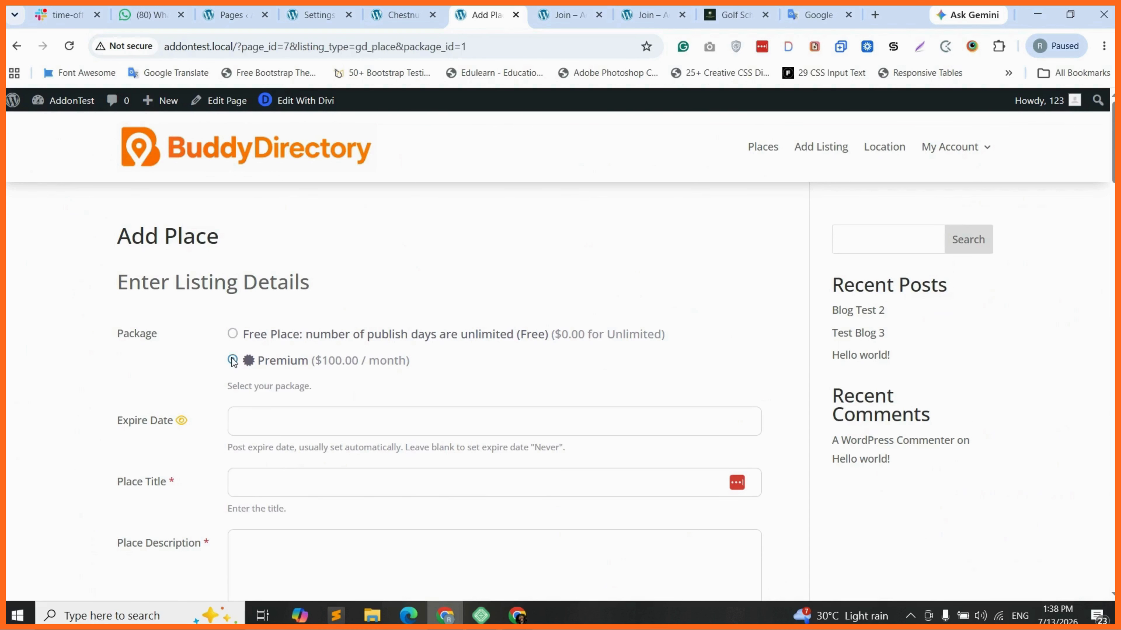
{"action": "left_click", "coordinate": [479, 46]}
{"action": "key", "text": "ctrl+c"}
{"action": "left_click", "coordinate": [534, 7]}
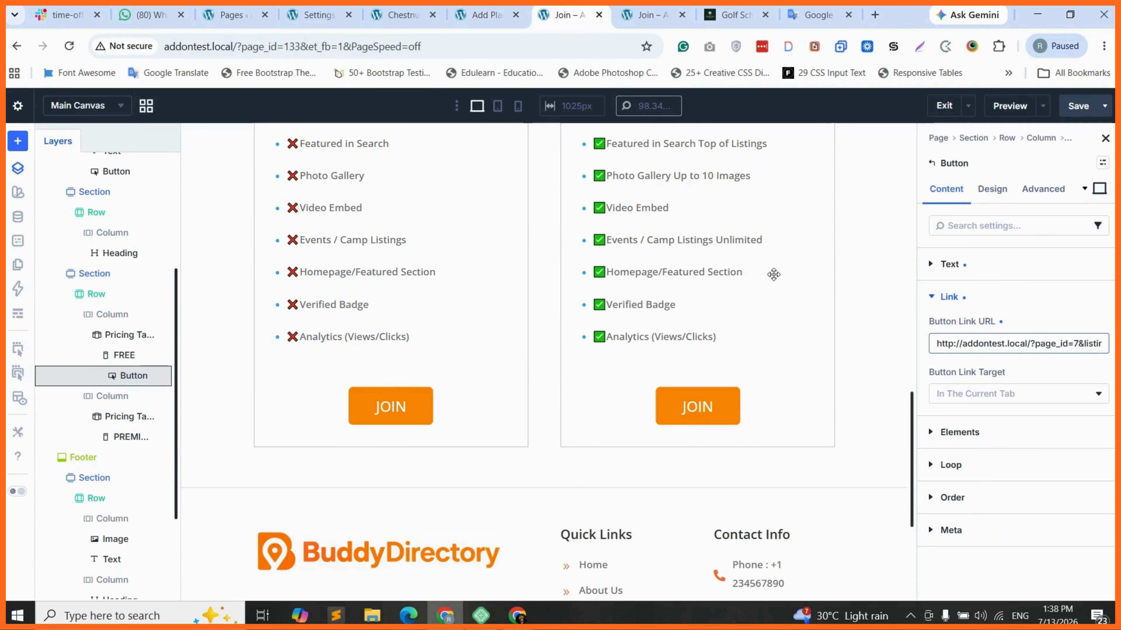
Step: Replace the PREMIUM JOIN button's #pricingtable link with the copied Add Place URL ending in package_id=2
{"action": "left_click", "coordinate": [722, 398]}
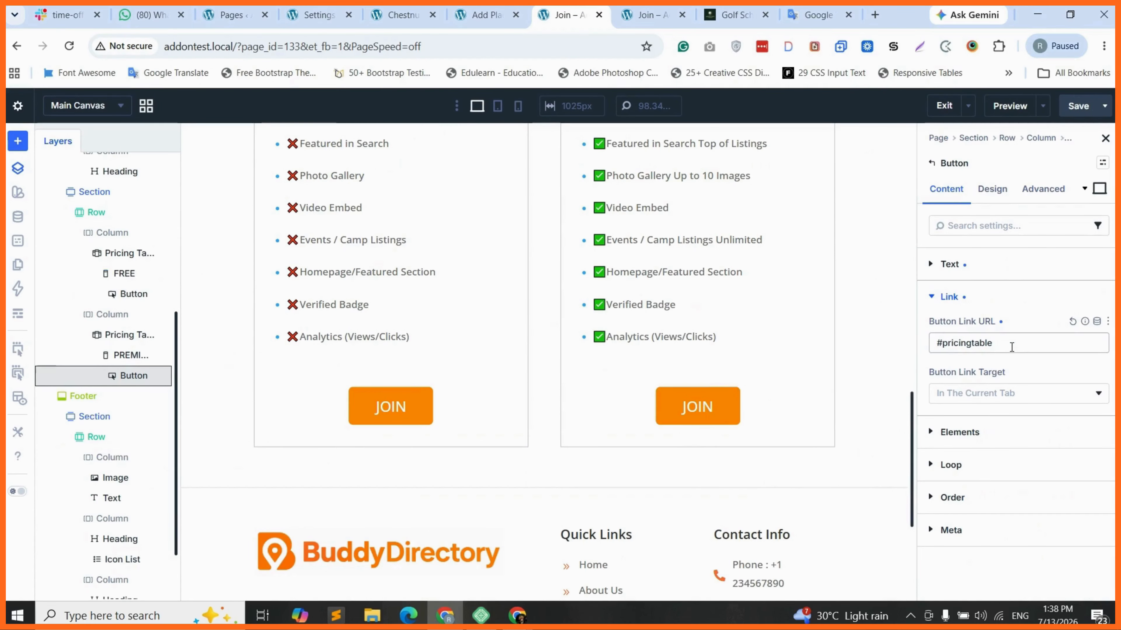
{"action": "triple_click", "coordinate": [1009, 340]}
{"action": "key", "text": "ctrl+v"}
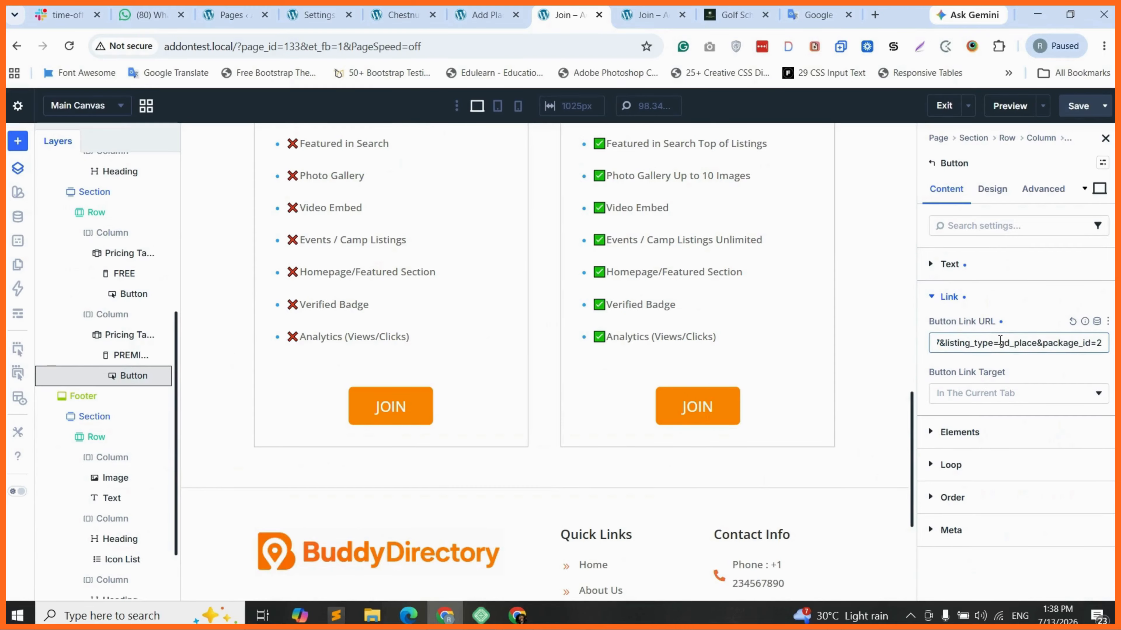
{"action": "scroll", "coordinate": [681, 409], "scroll_direction": "up", "scroll_amount": 10}
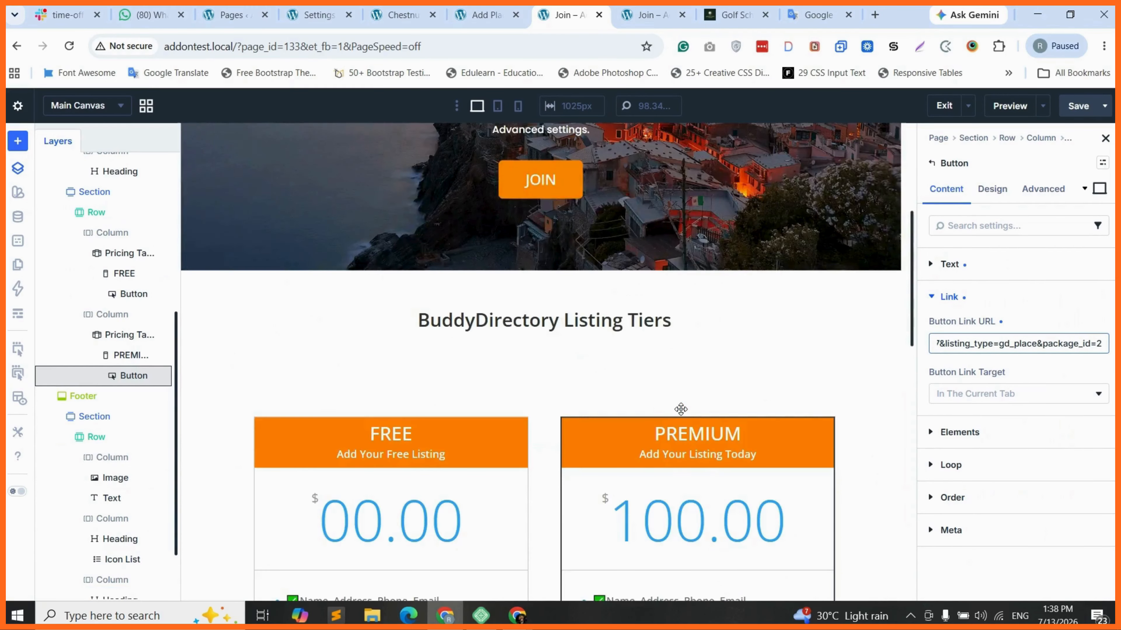
Step: Add an id attribute with the value pricingtable to the section that holds the FREE and PREMIUM pricing tables
{"action": "scroll", "coordinate": [681, 409], "scroll_direction": "up", "scroll_amount": 1}
{"action": "left_click", "coordinate": [227, 432]}
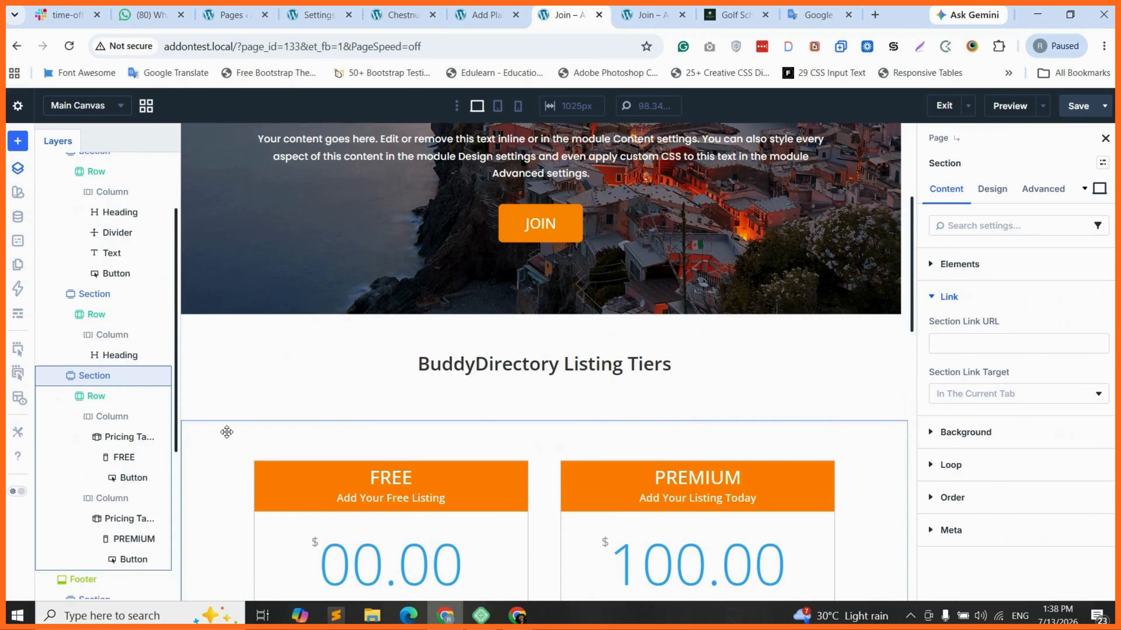
{"action": "left_click", "coordinate": [1056, 193]}
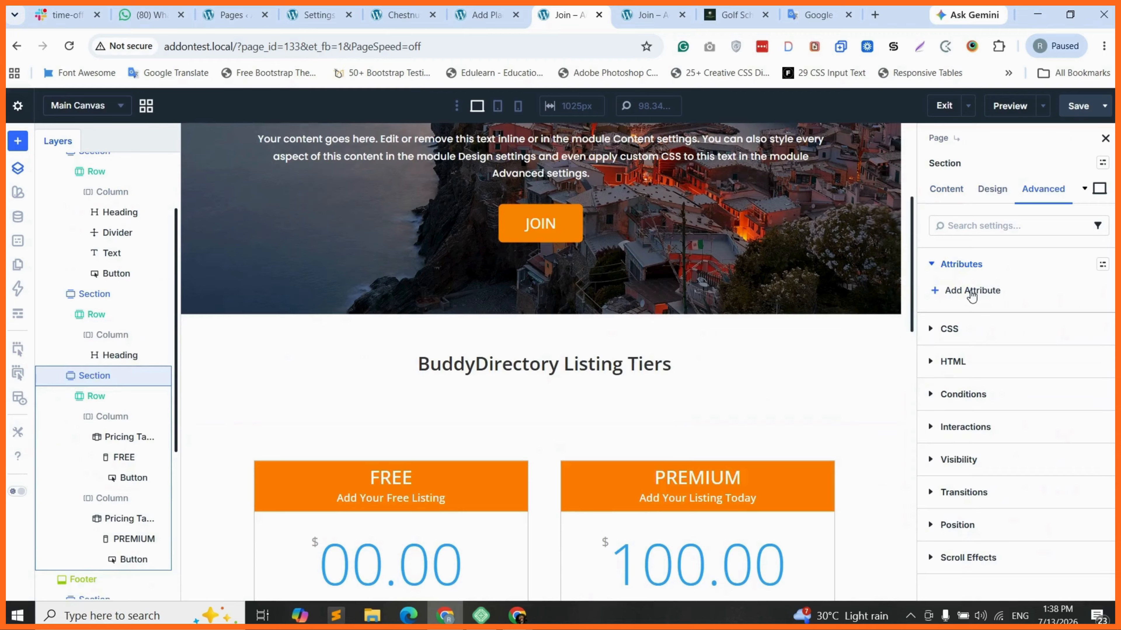
{"action": "left_click", "coordinate": [972, 293]}
{"action": "left_click", "coordinate": [959, 266]}
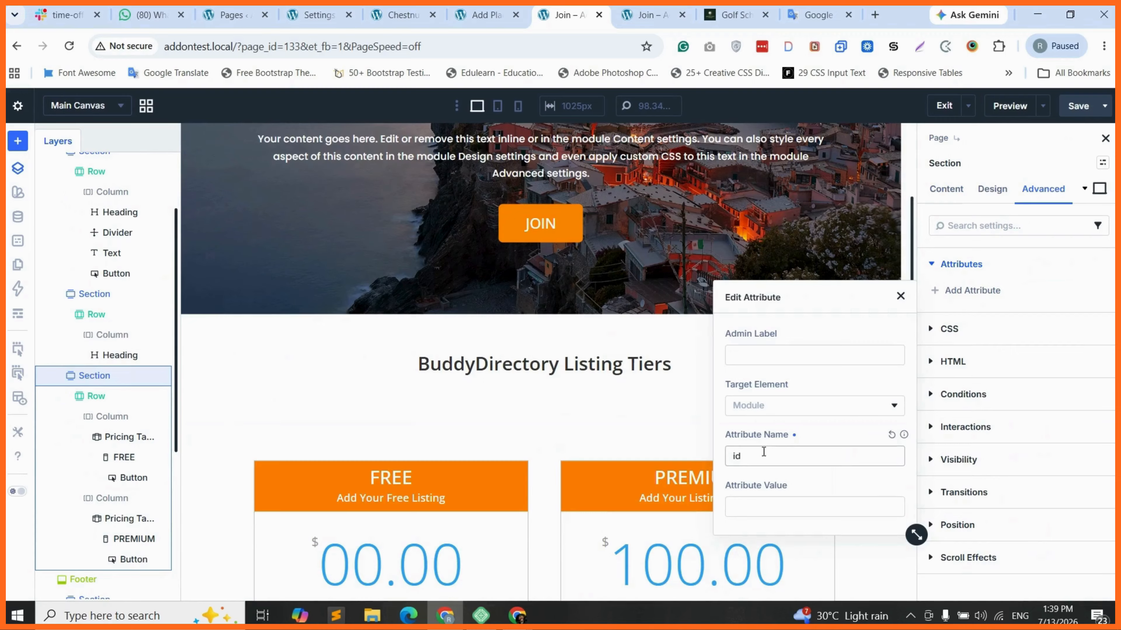
{"action": "left_click", "coordinate": [756, 503]}
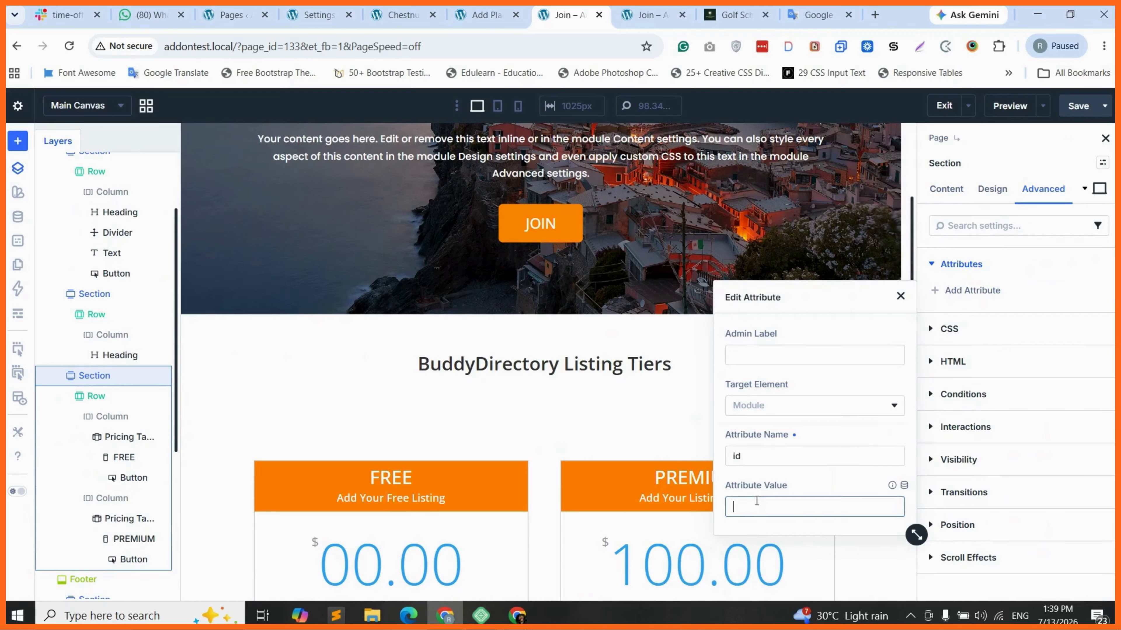
{"action": "type", "text": "p"}
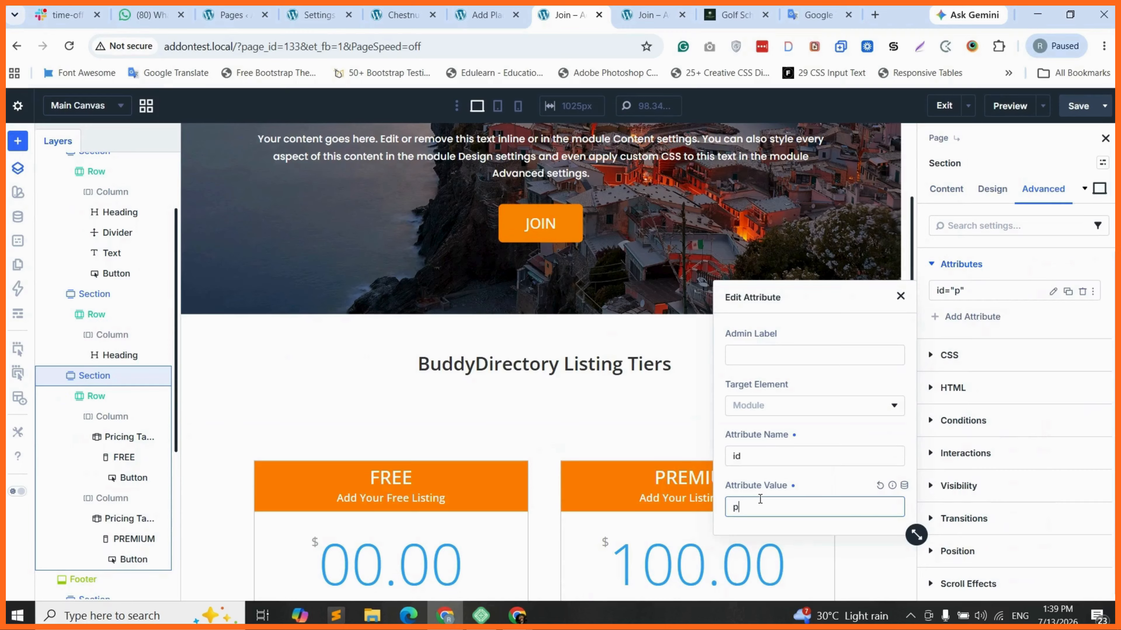
{"action": "type", "text": "ricingtable"}
{"action": "key", "text": "ctrl+a"}
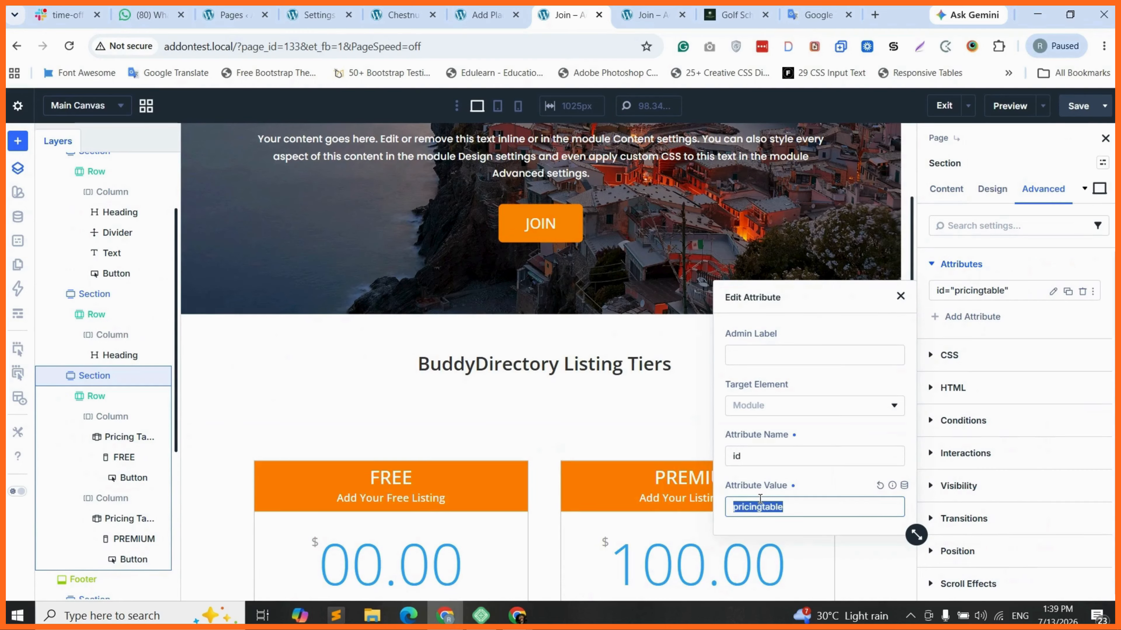
{"action": "left_click", "coordinate": [907, 298]}
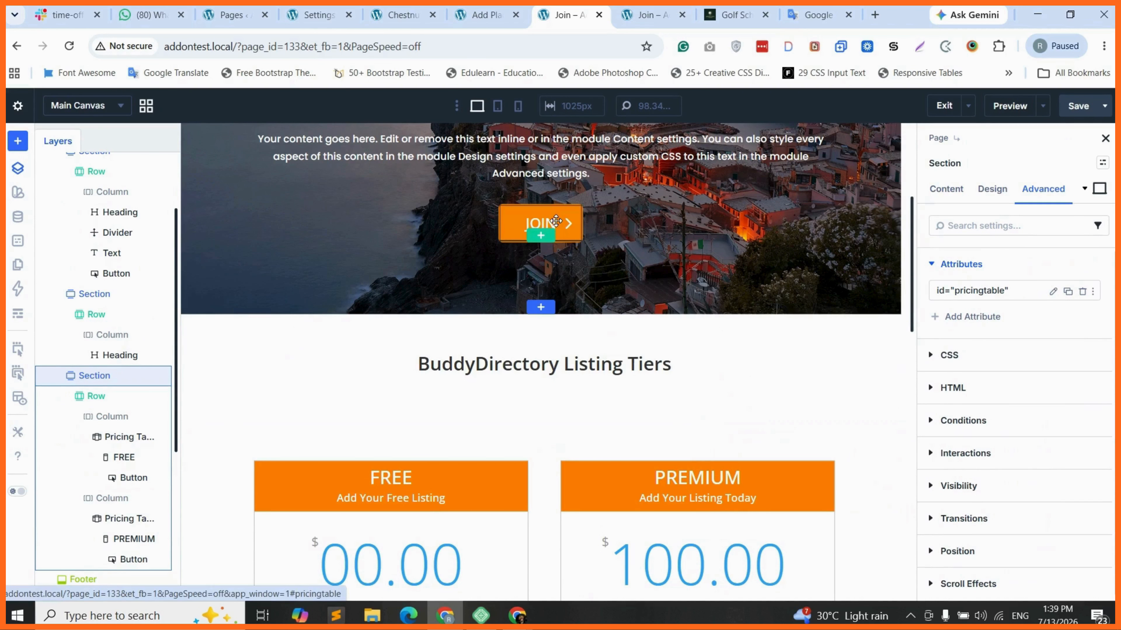
Step: Check the hero JOIN button's link URL against the pricing section's id and look over the rest of the page
{"action": "left_click", "coordinate": [555, 221]}
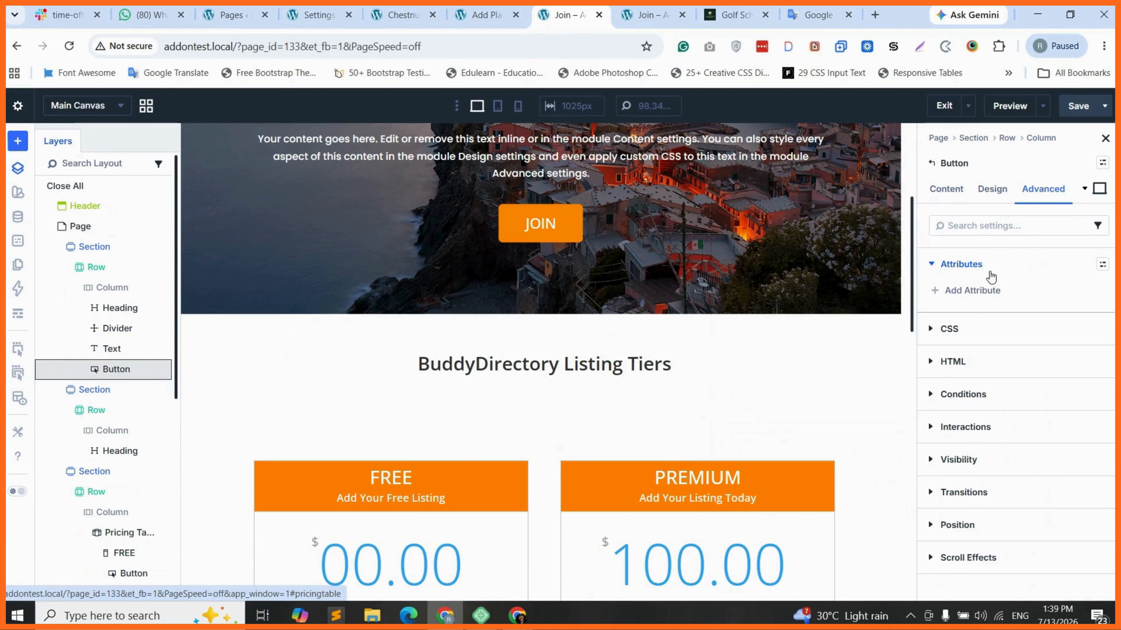
{"action": "left_click", "coordinate": [946, 200]}
{"action": "left_click", "coordinate": [949, 297]}
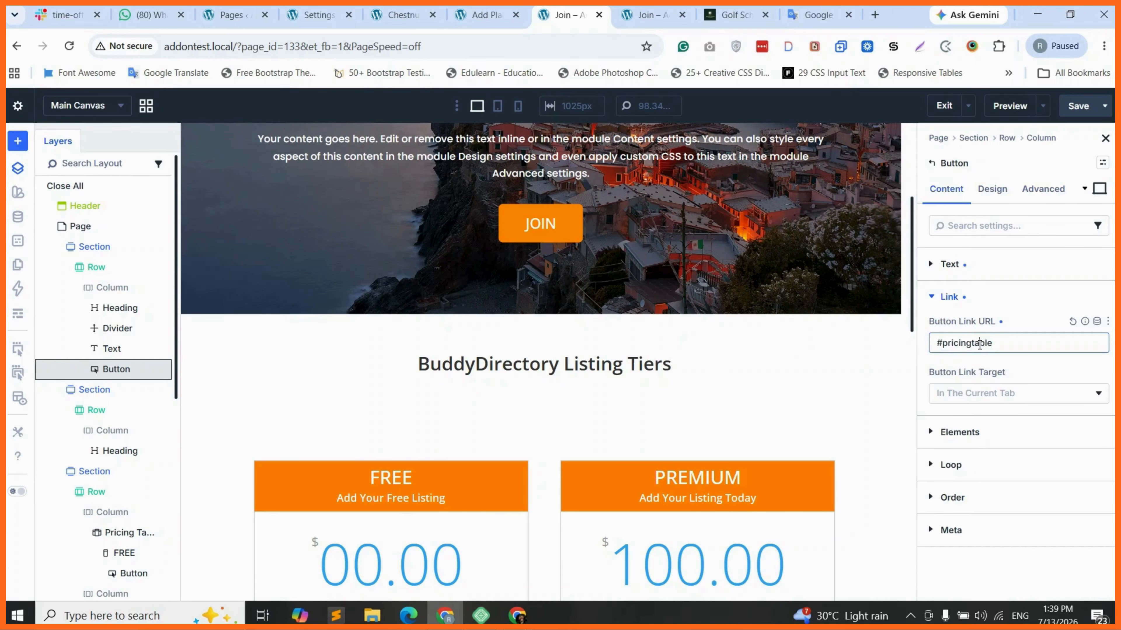
{"action": "triple_click", "coordinate": [979, 344]}
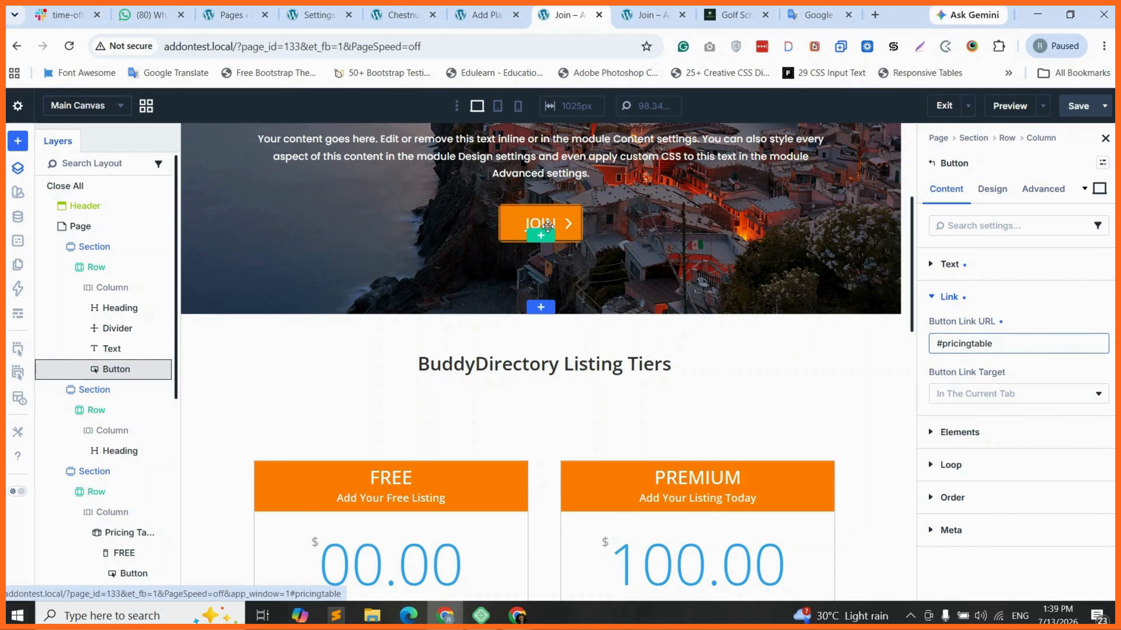
{"action": "scroll", "coordinate": [584, 442], "scroll_direction": "down", "scroll_amount": 2}
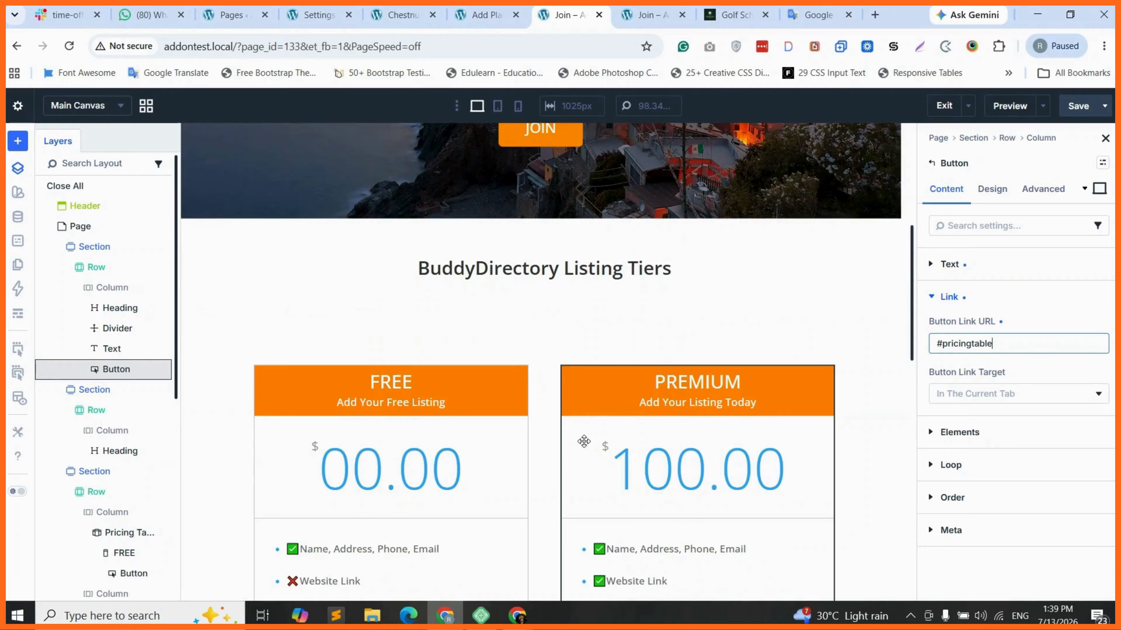
{"action": "scroll", "coordinate": [572, 408], "scroll_direction": "down", "scroll_amount": 1}
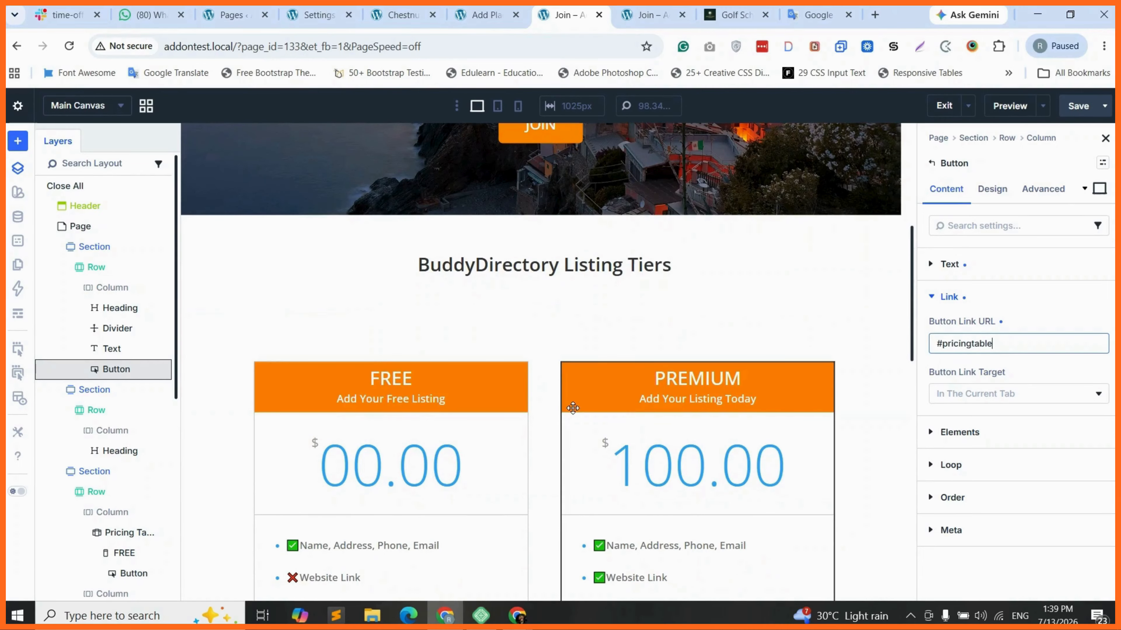
{"action": "scroll", "coordinate": [573, 408], "scroll_direction": "down", "scroll_amount": 2}
{"action": "scroll", "coordinate": [572, 408], "scroll_direction": "down", "scroll_amount": 10}
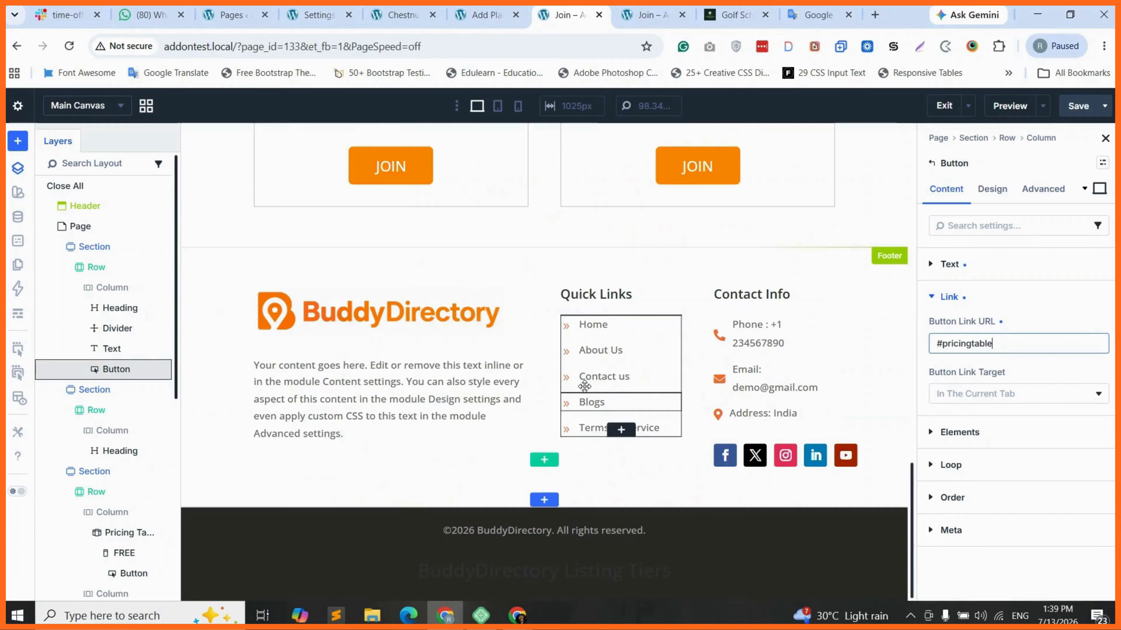
{"action": "scroll", "coordinate": [583, 381], "scroll_direction": "up", "scroll_amount": 2}
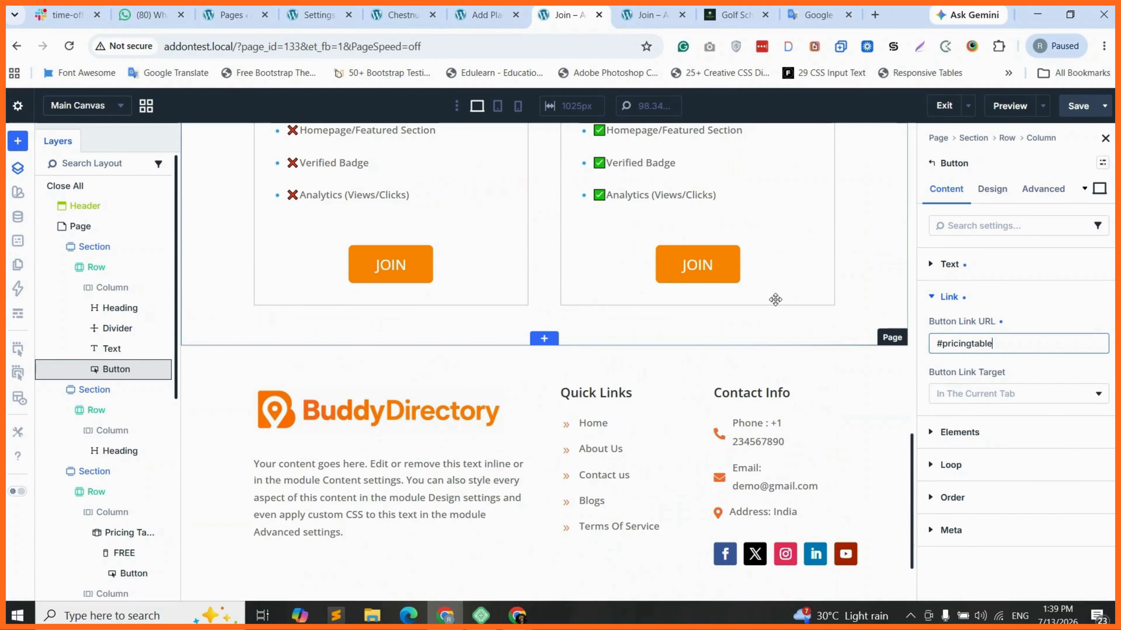
Step: Save the page, reload the live Join page and test the hero JOIN button's jump to the pricing tables
{"action": "left_click", "coordinate": [1079, 111]}
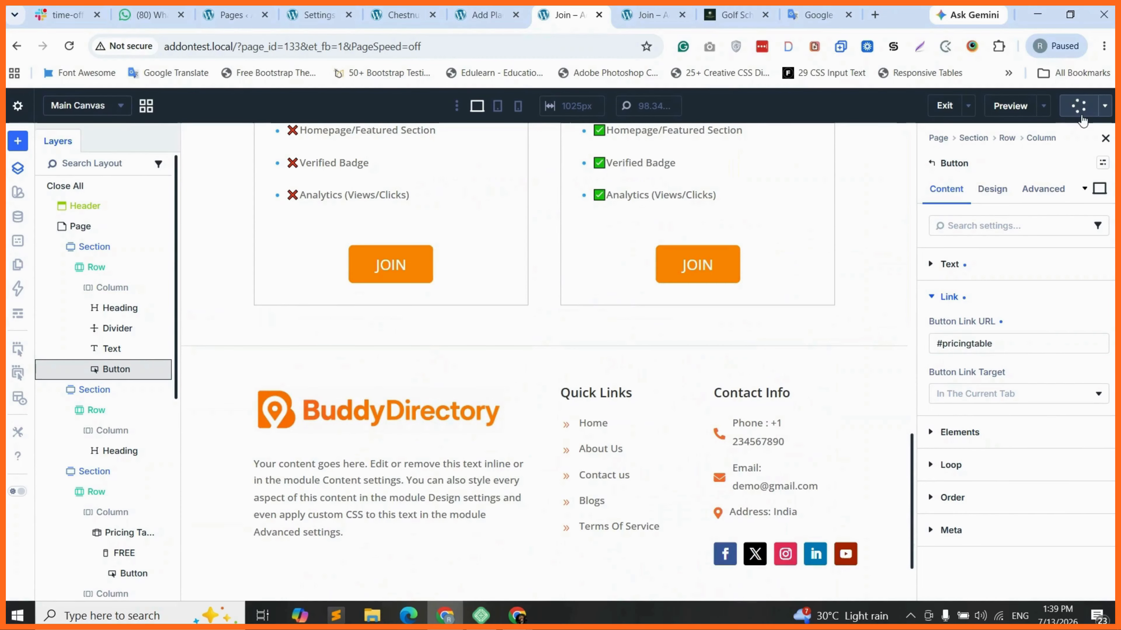
{"action": "left_click", "coordinate": [669, 7]}
{"action": "key", "text": "F5"}
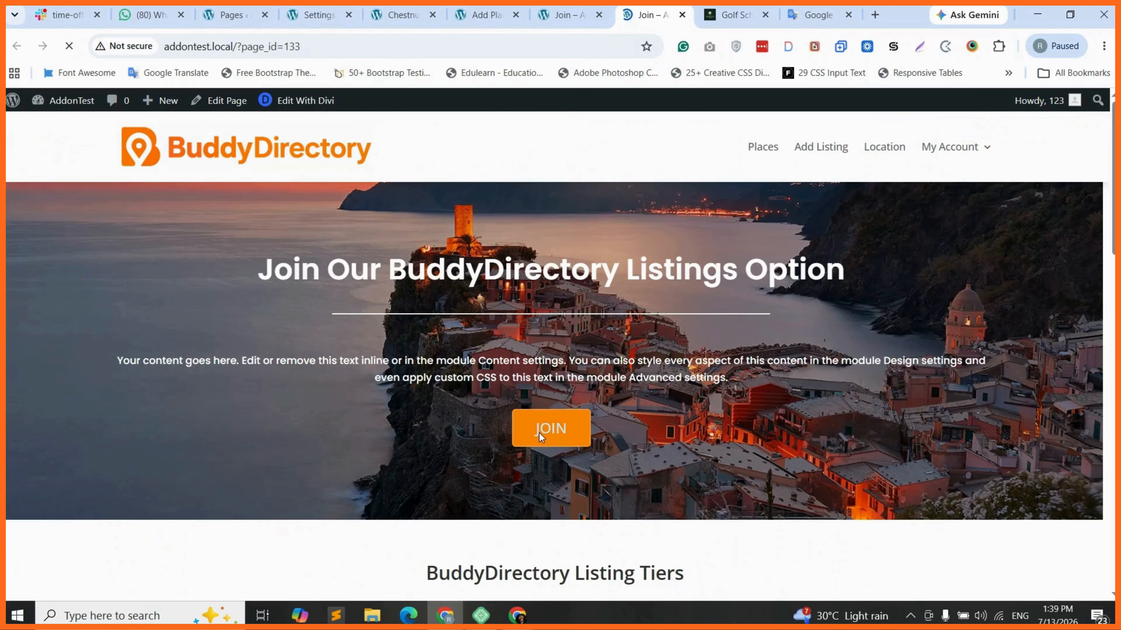
{"action": "left_click", "coordinate": [569, 439]}
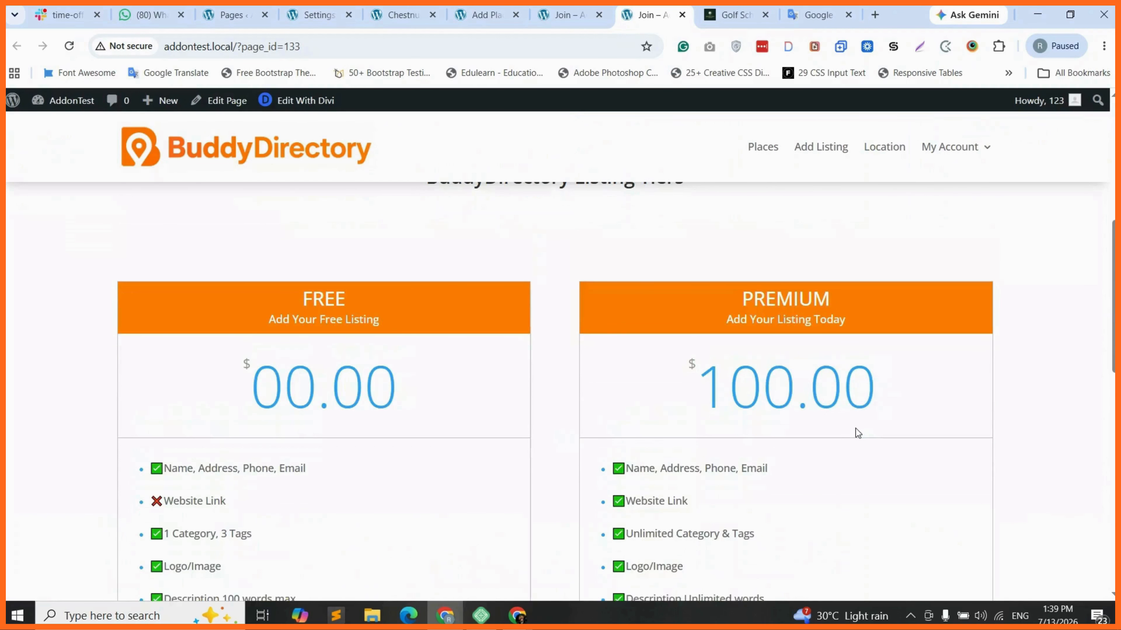
{"action": "scroll", "coordinate": [583, 463], "scroll_direction": "down", "scroll_amount": 10}
Step: Look at the content below the membership tables on the golf schools reference page and return to the page builder
{"action": "key", "text": "ctrl+Tab"}
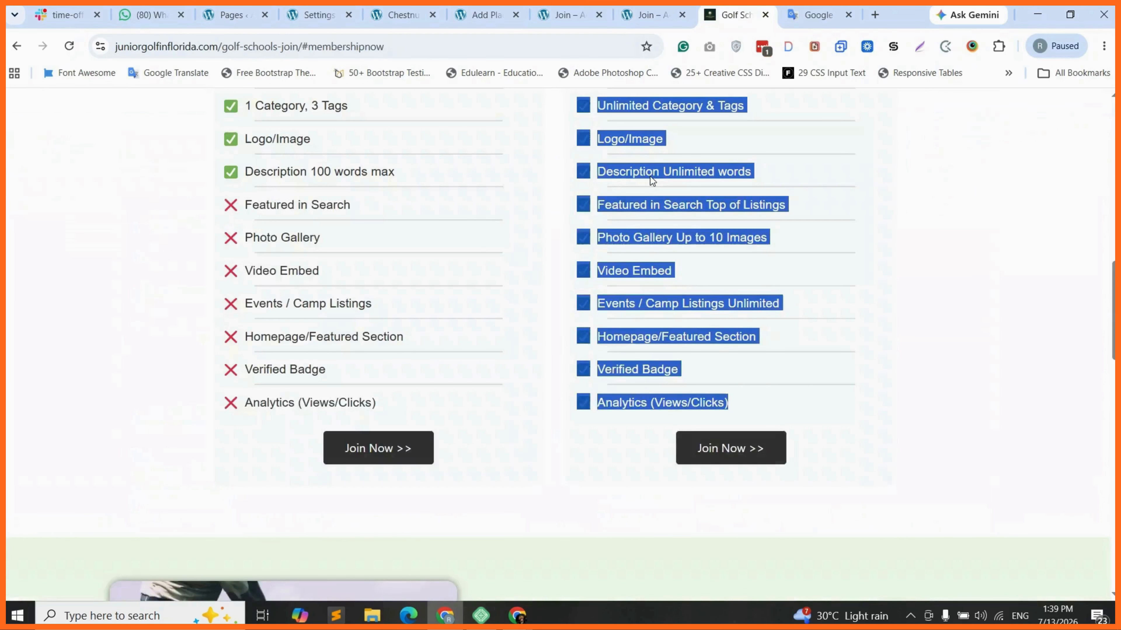
{"action": "scroll", "coordinate": [517, 329], "scroll_direction": "down", "scroll_amount": 10}
{"action": "left_click", "coordinate": [651, 6]}
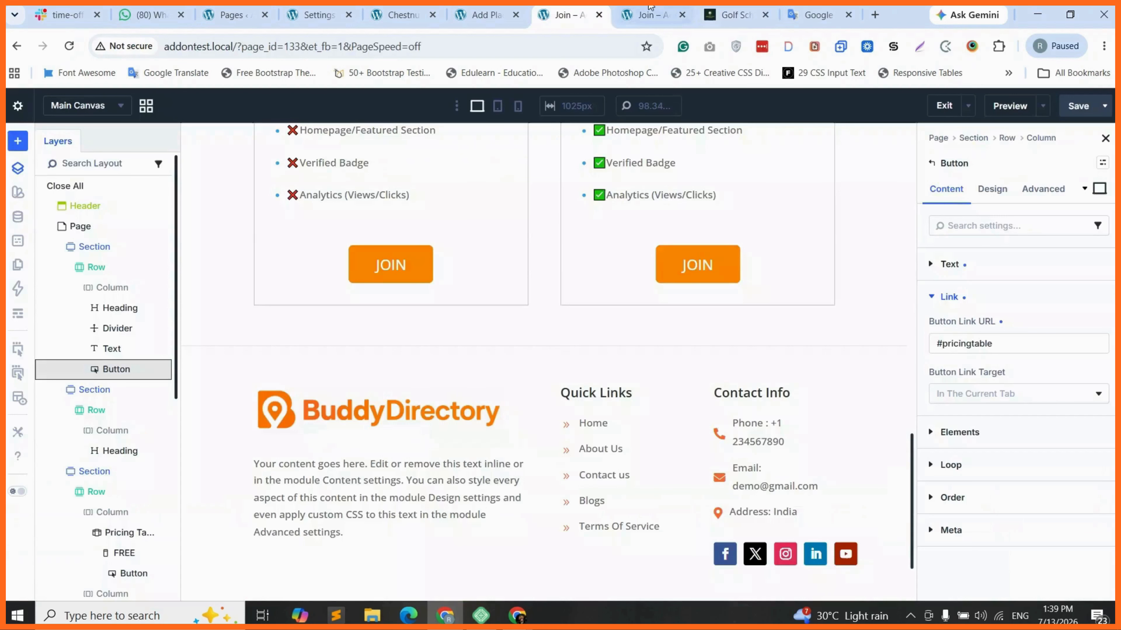
Step: Insert a two-column section below the pricing tables and add an Image module to its first column
{"action": "left_click", "coordinate": [544, 340]}
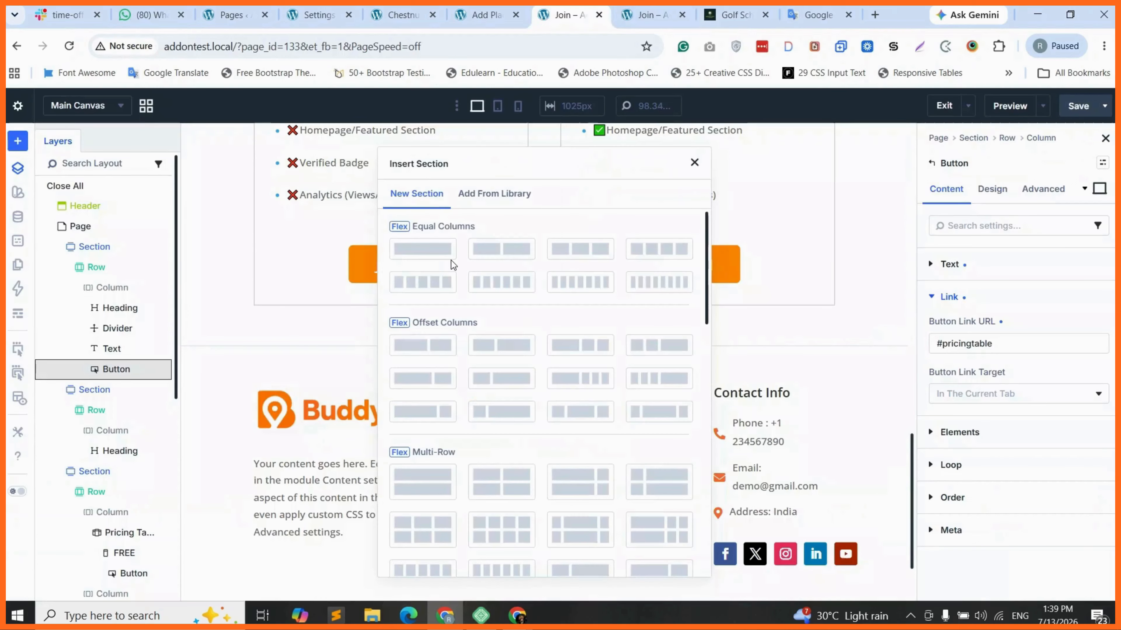
{"action": "left_click", "coordinate": [502, 250]}
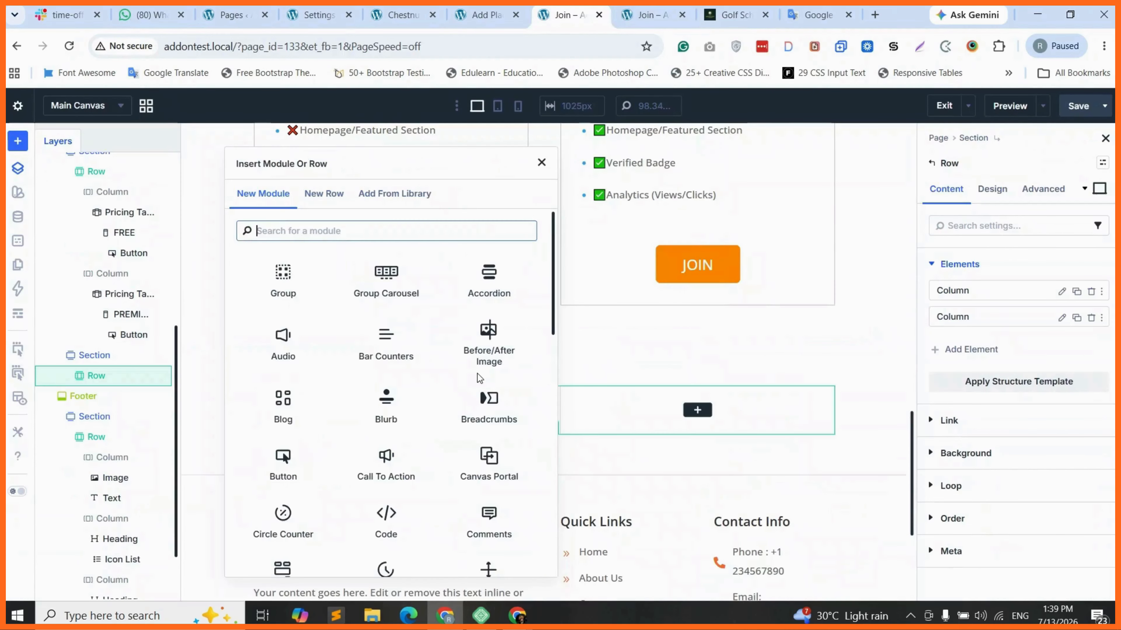
{"action": "type", "text": "im"}
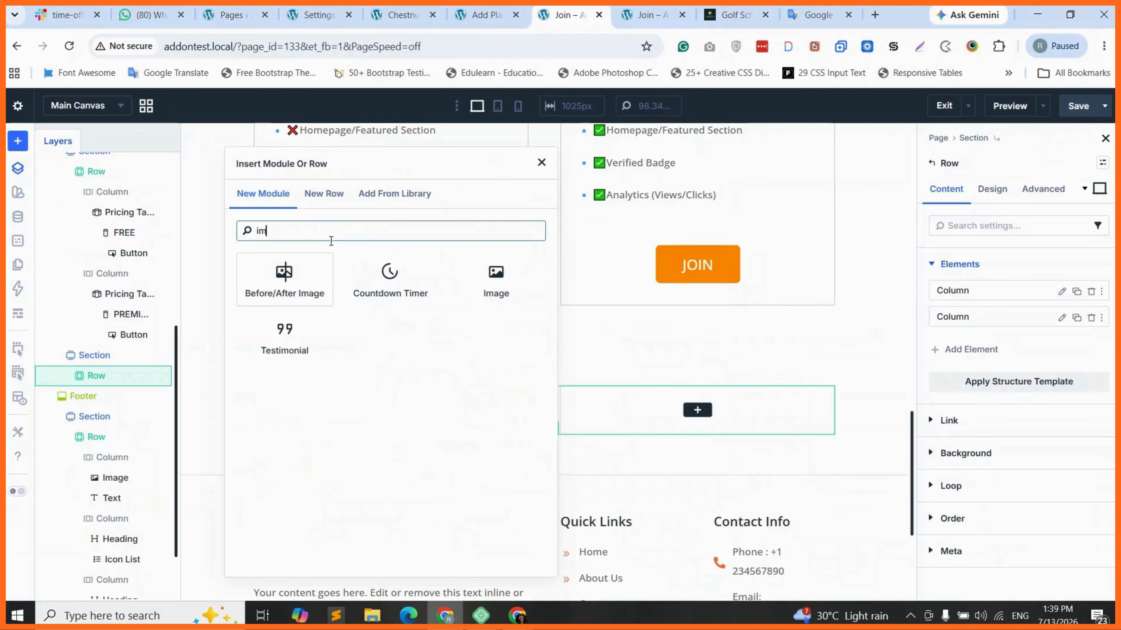
{"action": "left_click", "coordinate": [475, 279]}
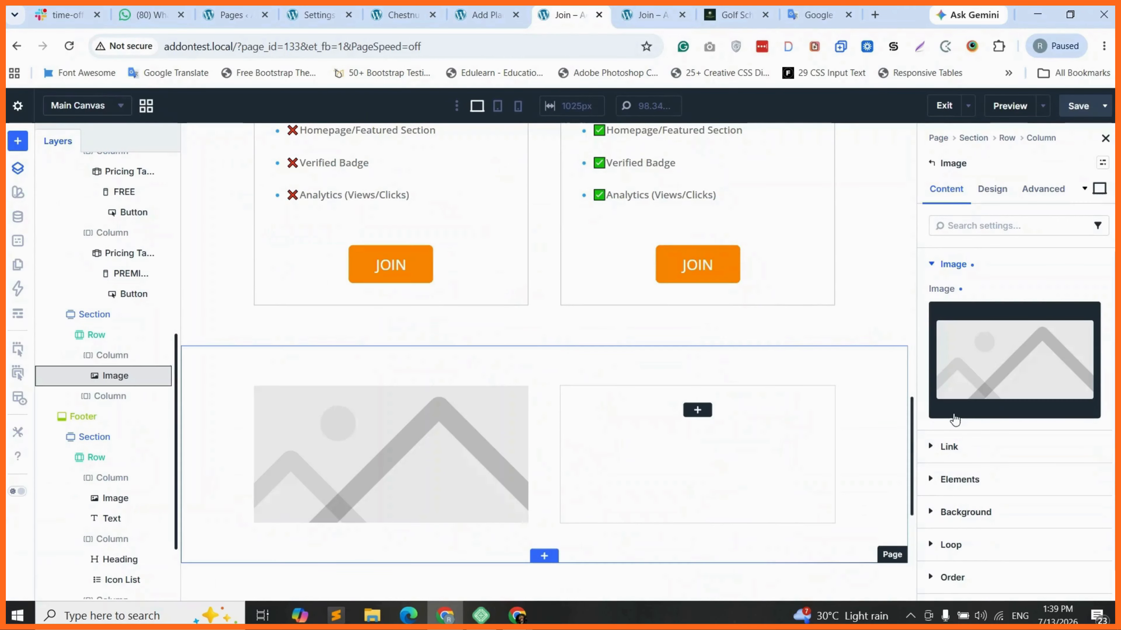
Step: Replace the new image placeholder with the hot tub and pool terrace photo from the media library
{"action": "left_click", "coordinate": [697, 411]}
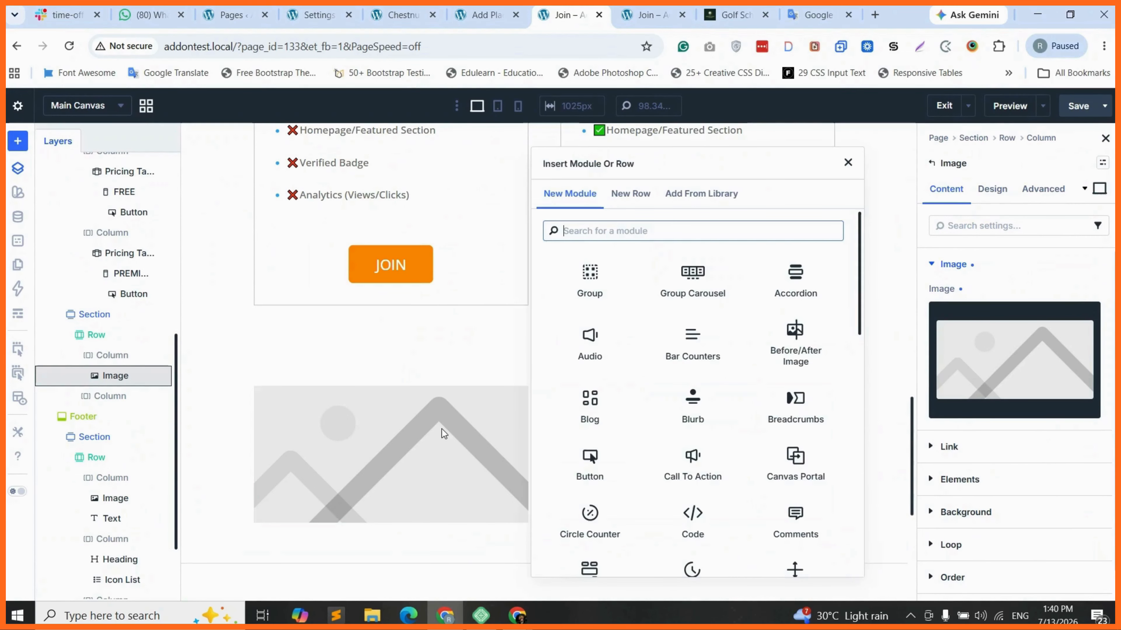
{"action": "left_click", "coordinate": [441, 429]}
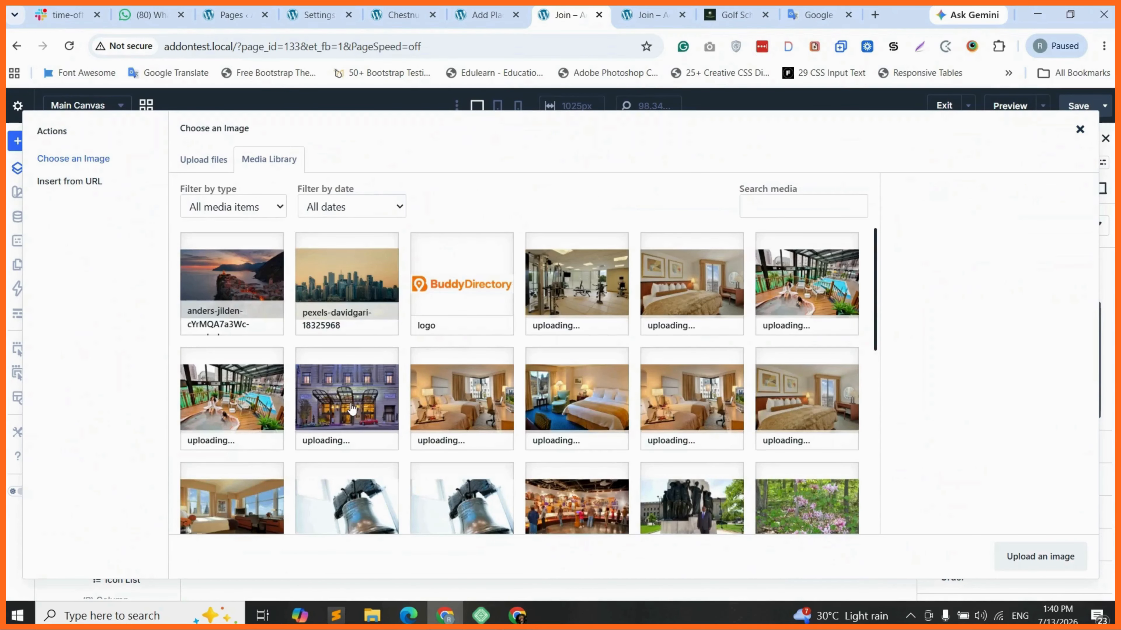
{"action": "left_click", "coordinate": [234, 397]}
{"action": "left_click", "coordinate": [1033, 569]}
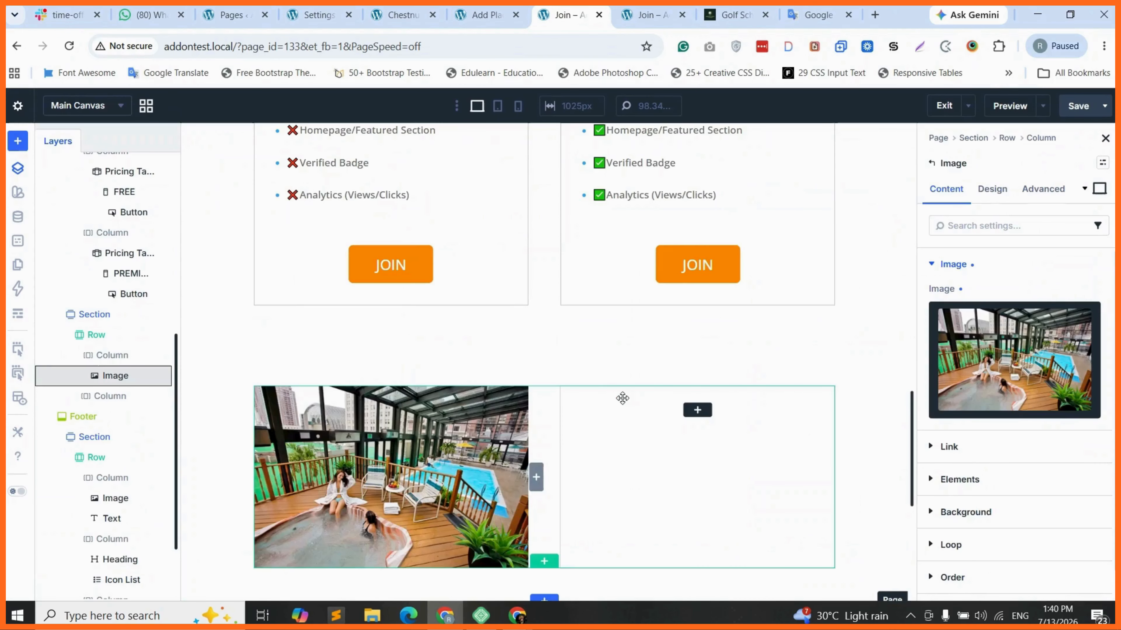
Step: Place a copy of the BuddyDirectory Listing Tiers heading in the empty second column beside the pool photo
{"action": "scroll", "coordinate": [622, 398], "scroll_direction": "up", "scroll_amount": 5}
{"action": "scroll", "coordinate": [634, 388], "scroll_direction": "up", "scroll_amount": 7}
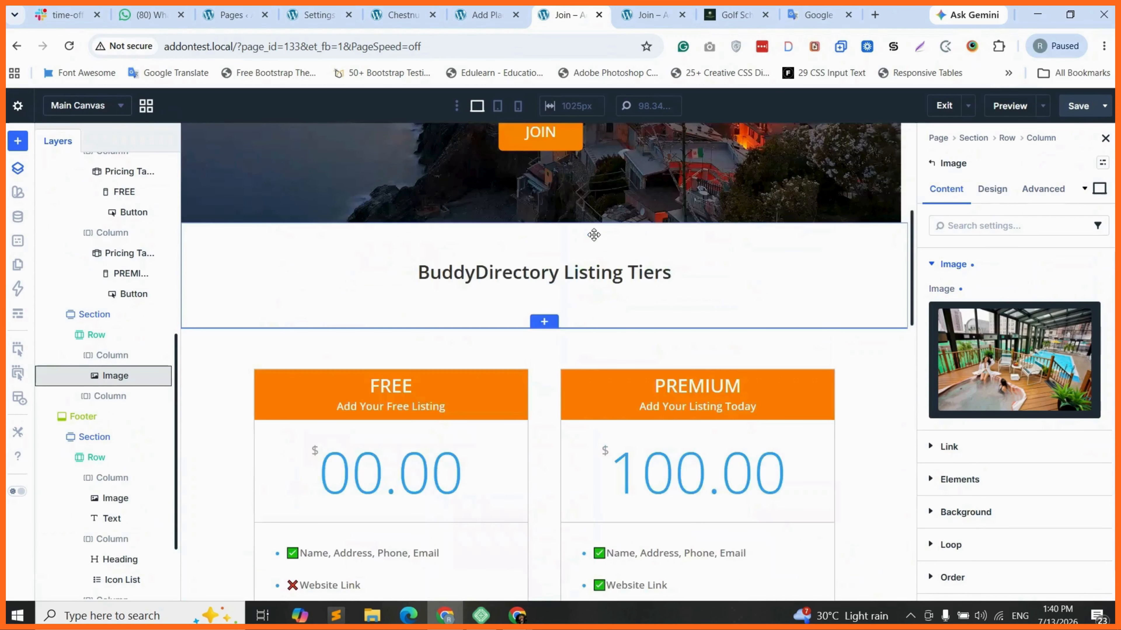
{"action": "left_click", "coordinate": [106, 375]}
{"action": "left_click", "coordinate": [160, 376]}
{"action": "left_click", "coordinate": [204, 159]}
{"action": "left_click_drag", "start_coordinate": [117, 396], "coordinate": [114, 498]}
{"action": "scroll", "coordinate": [618, 287], "scroll_direction": "up", "scroll_amount": 3}
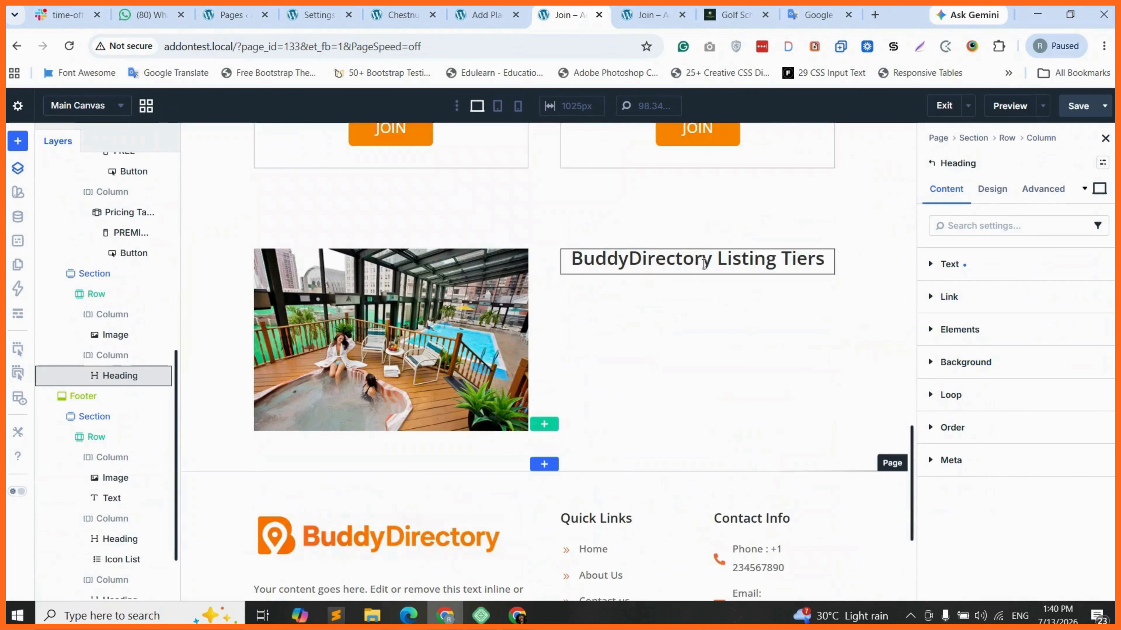
Step: Change the text of the heading beside the photo to "Add Your Listing Today"
{"action": "triple_click", "coordinate": [697, 264]}
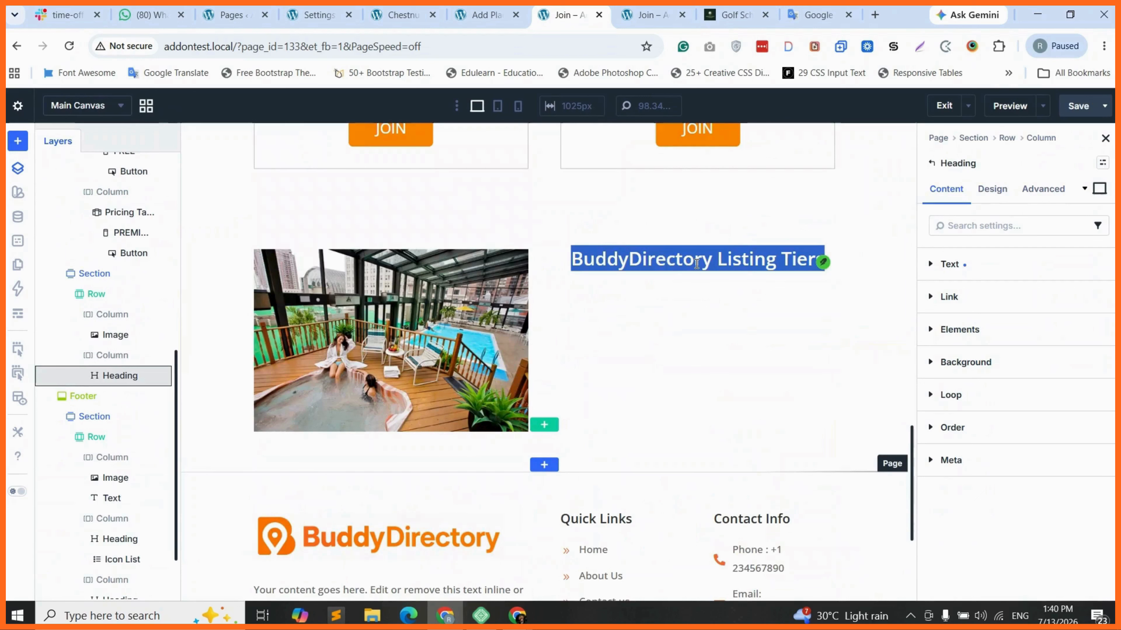
{"action": "type", "text": "Add Y"}
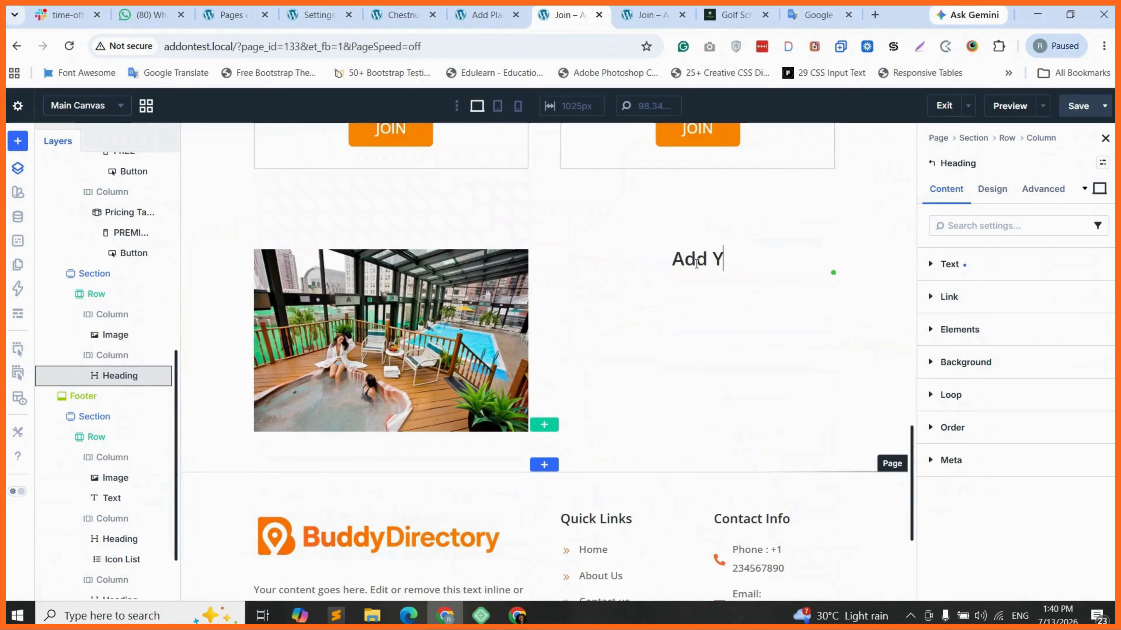
{"action": "type", "text": "our Listing"}
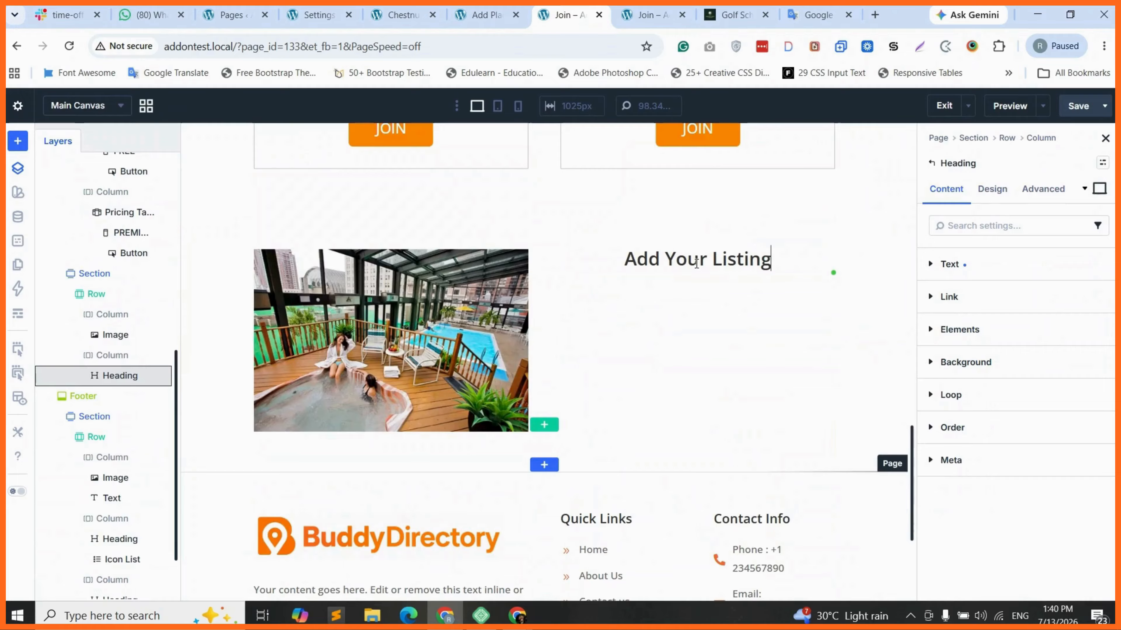
{"action": "type", "text": " Today"}
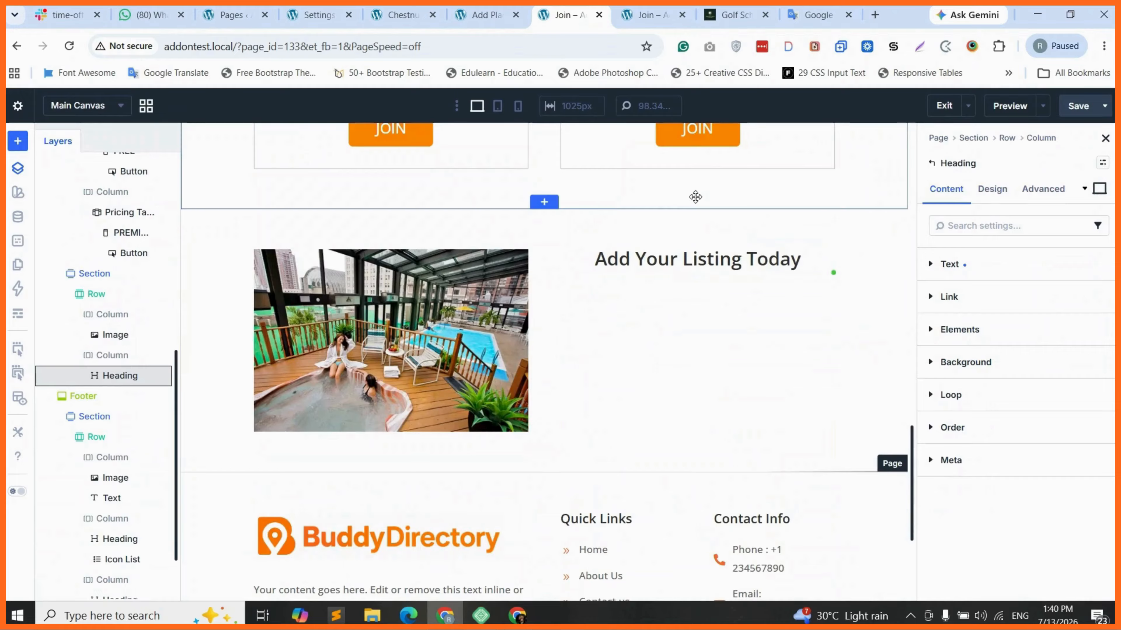
Step: Set the Add Your Listing Today heading's text alignment to left
{"action": "left_click", "coordinate": [993, 189]}
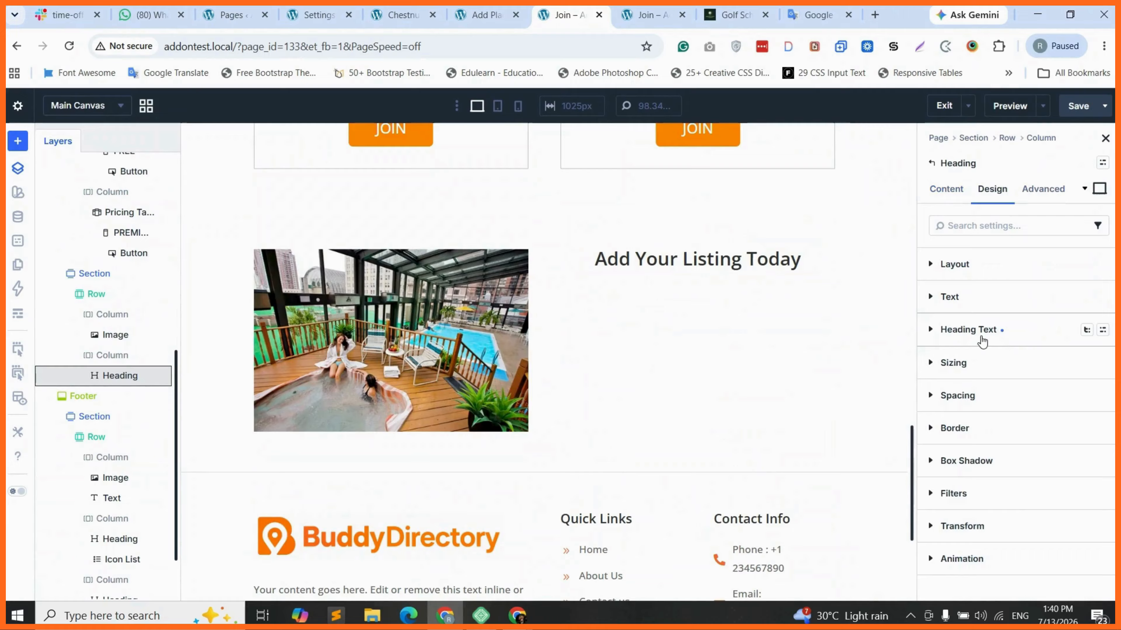
{"action": "left_click", "coordinate": [975, 331]}
{"action": "scroll", "coordinate": [960, 405], "scroll_direction": "down", "scroll_amount": 5}
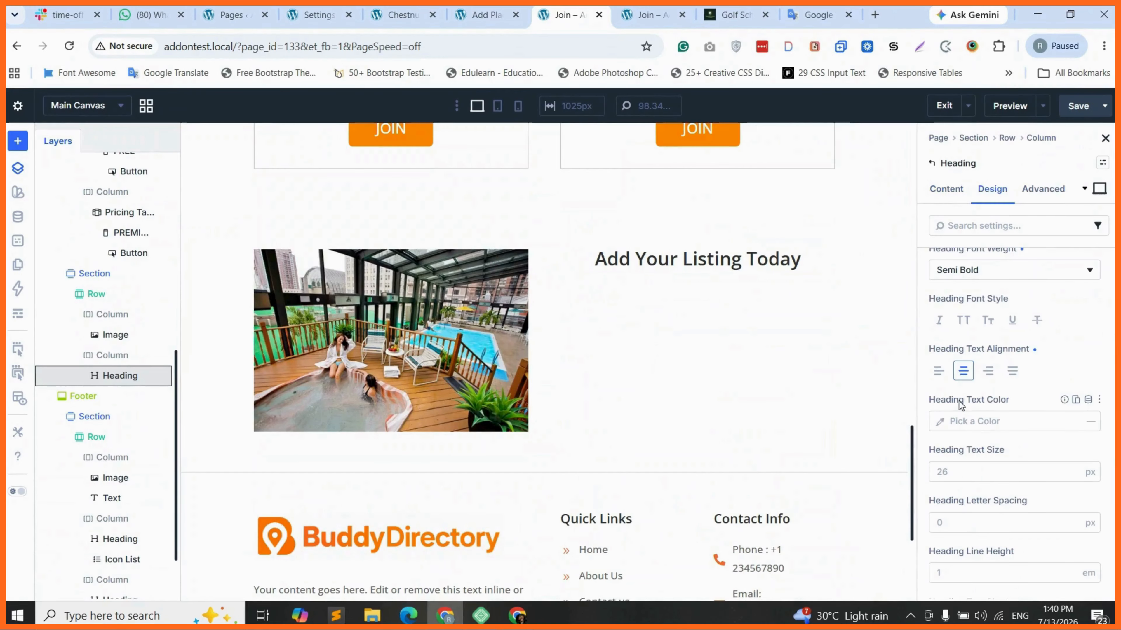
{"action": "left_click", "coordinate": [938, 371]}
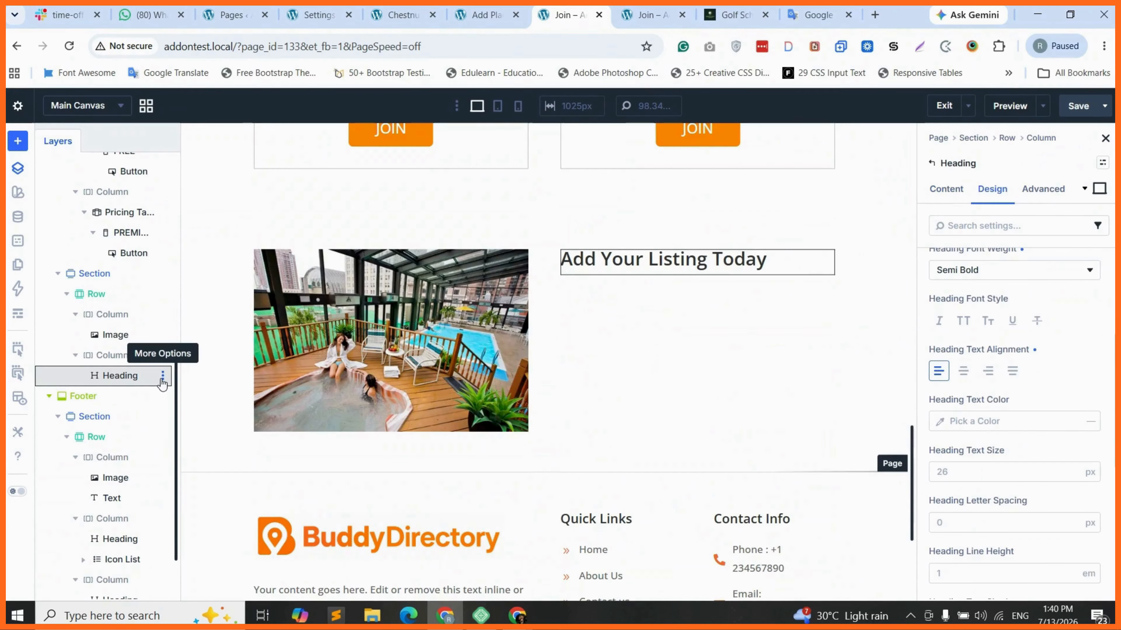
Step: Insert a Text module directly below the Add Your Listing Today heading
{"action": "left_click", "coordinate": [162, 376]}
{"action": "mouse_move", "coordinate": [209, 194]}
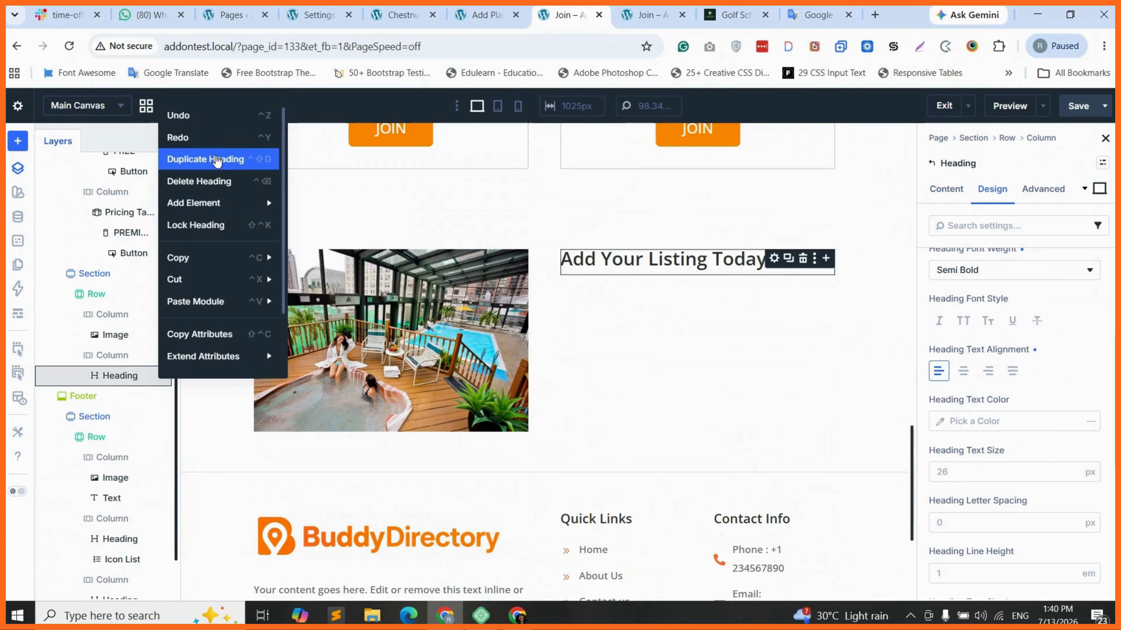
{"action": "mouse_move", "coordinate": [265, 203]}
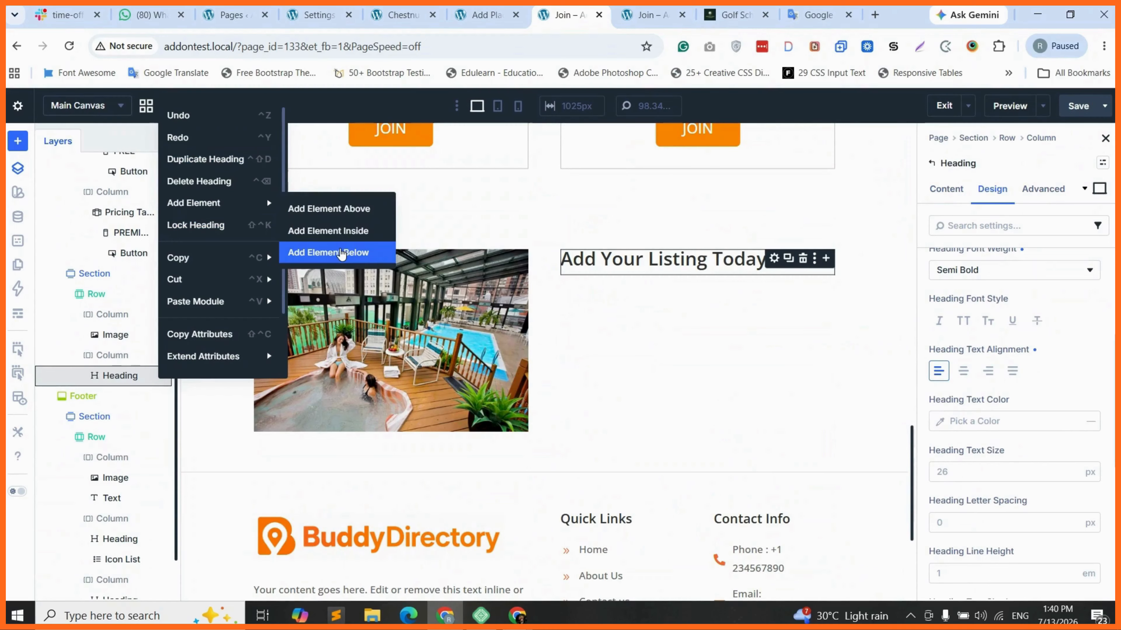
{"action": "left_click", "coordinate": [341, 253]}
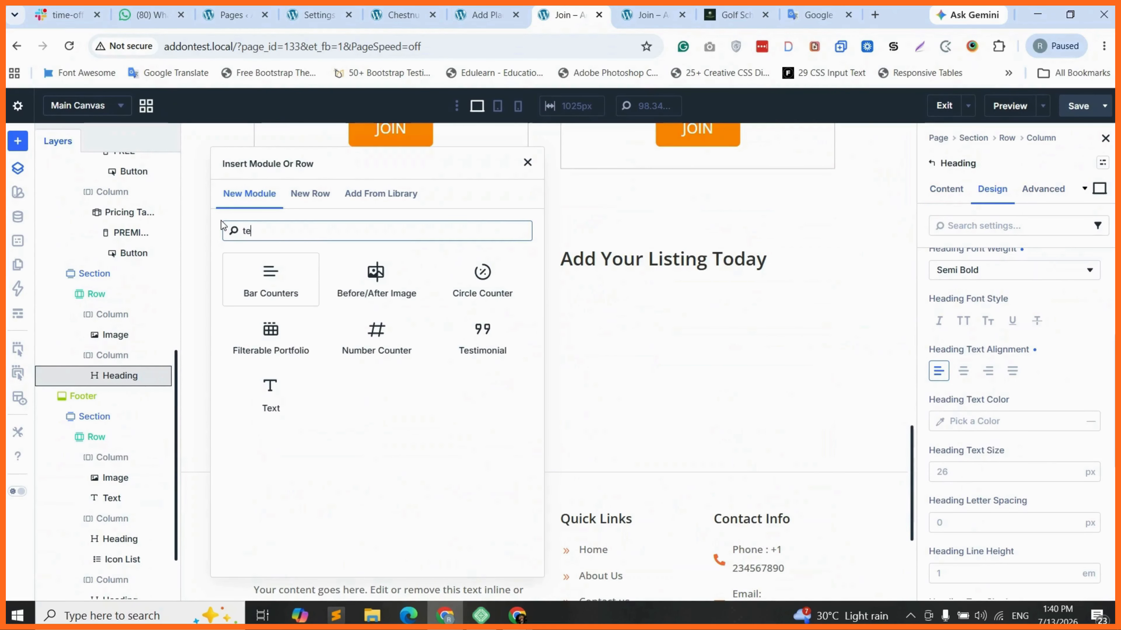
{"action": "type", "text": "xt"}
{"action": "left_click", "coordinate": [283, 278]}
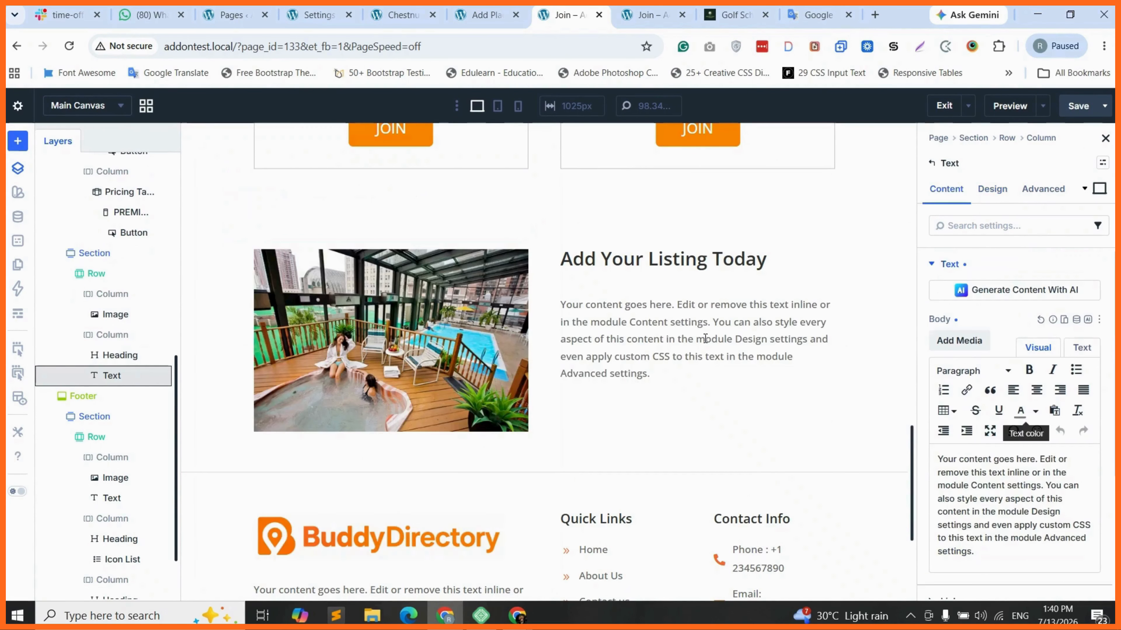
Step: Duplicate the JOIN button of the PREMIUM pricing table and move the copy below the text beside the pool photo
{"action": "scroll", "coordinate": [664, 344], "scroll_direction": "up", "scroll_amount": 2}
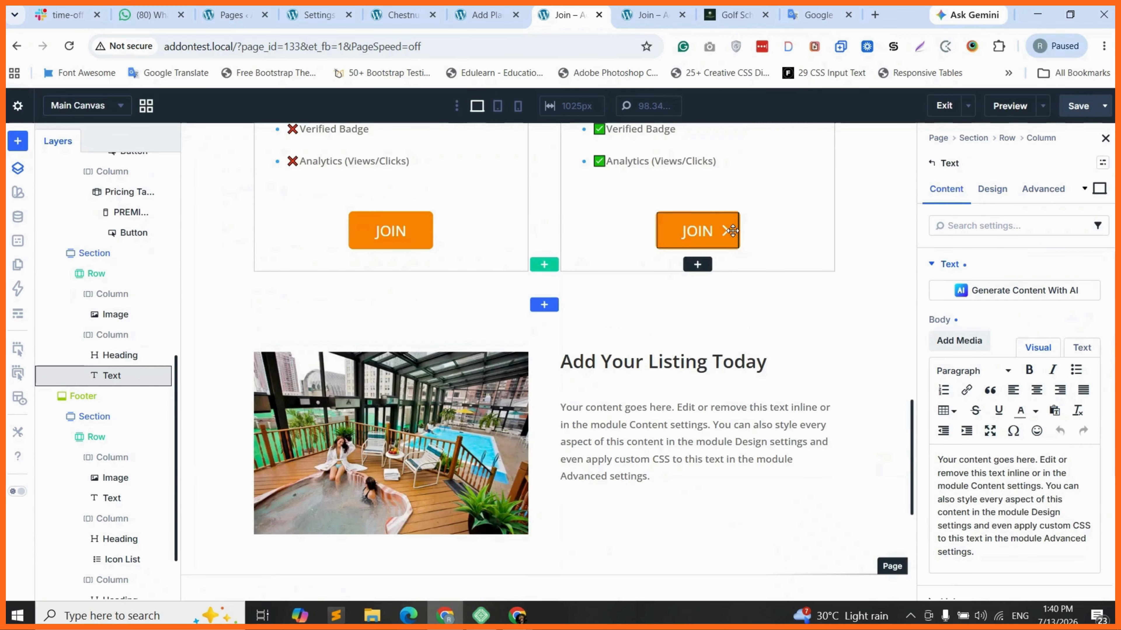
{"action": "left_click", "coordinate": [732, 230]}
{"action": "right_click", "coordinate": [123, 376]}
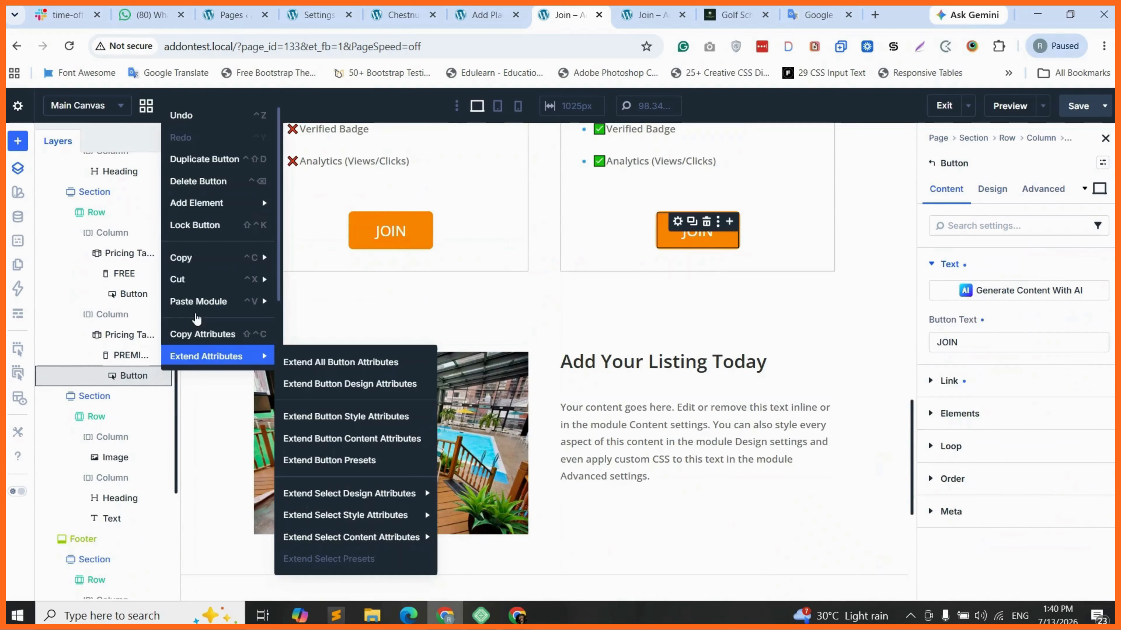
{"action": "left_click", "coordinate": [197, 311]}
{"action": "scroll", "coordinate": [145, 331], "scroll_direction": "down", "scroll_amount": 3}
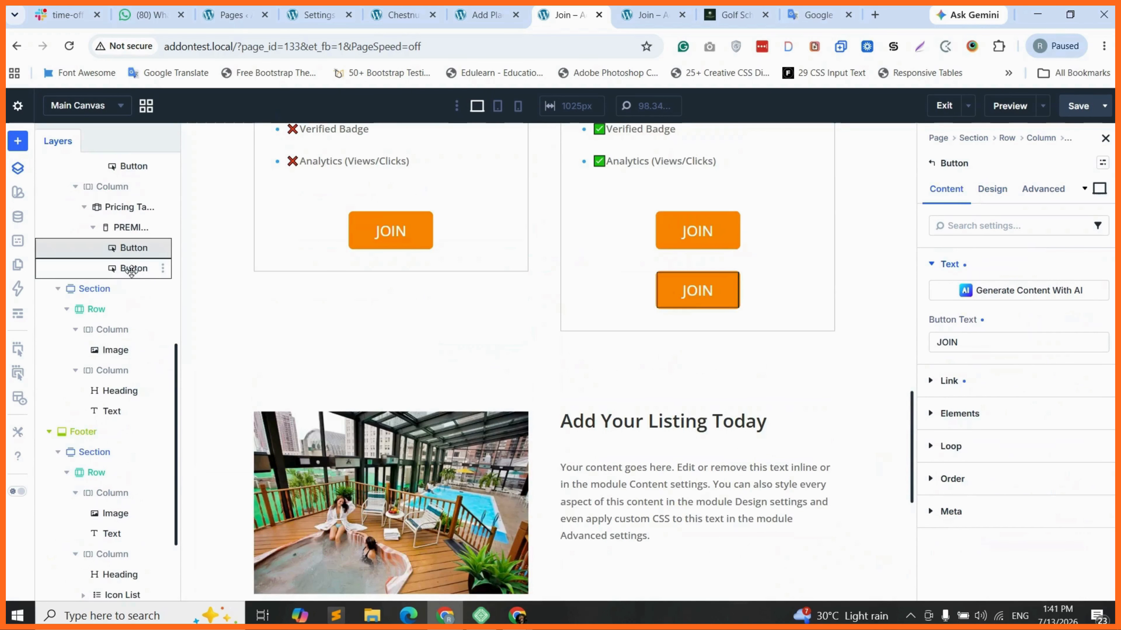
{"action": "left_click_drag", "start_coordinate": [131, 270], "coordinate": [119, 475]}
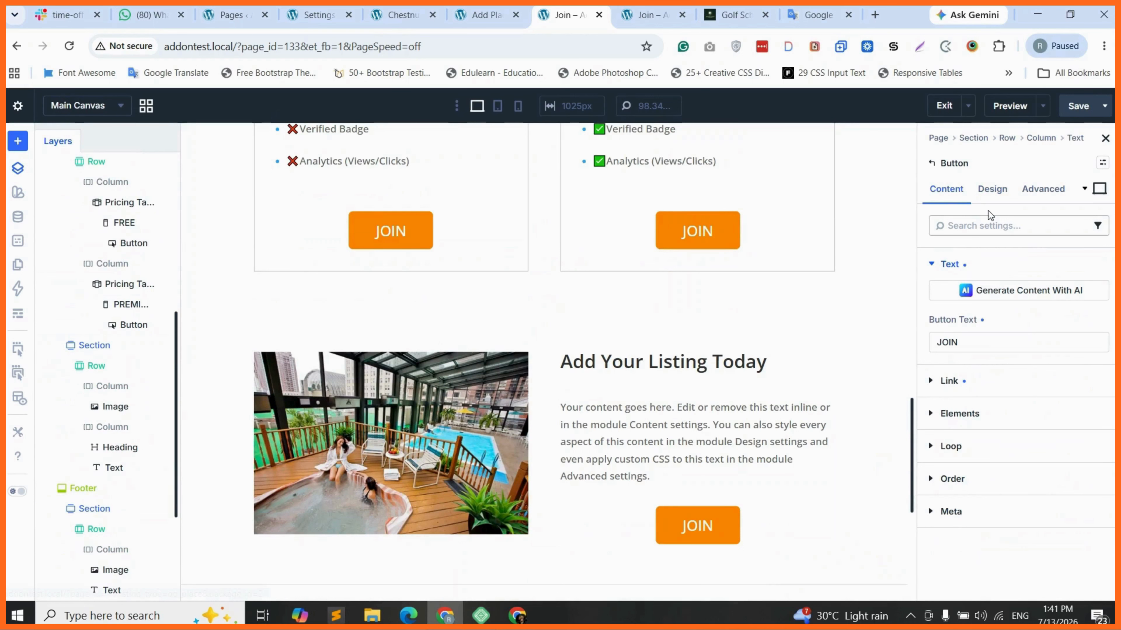
Step: Align the copied JOIN button to the left and set its link URL to #pricingtable
{"action": "left_click", "coordinate": [992, 189]}
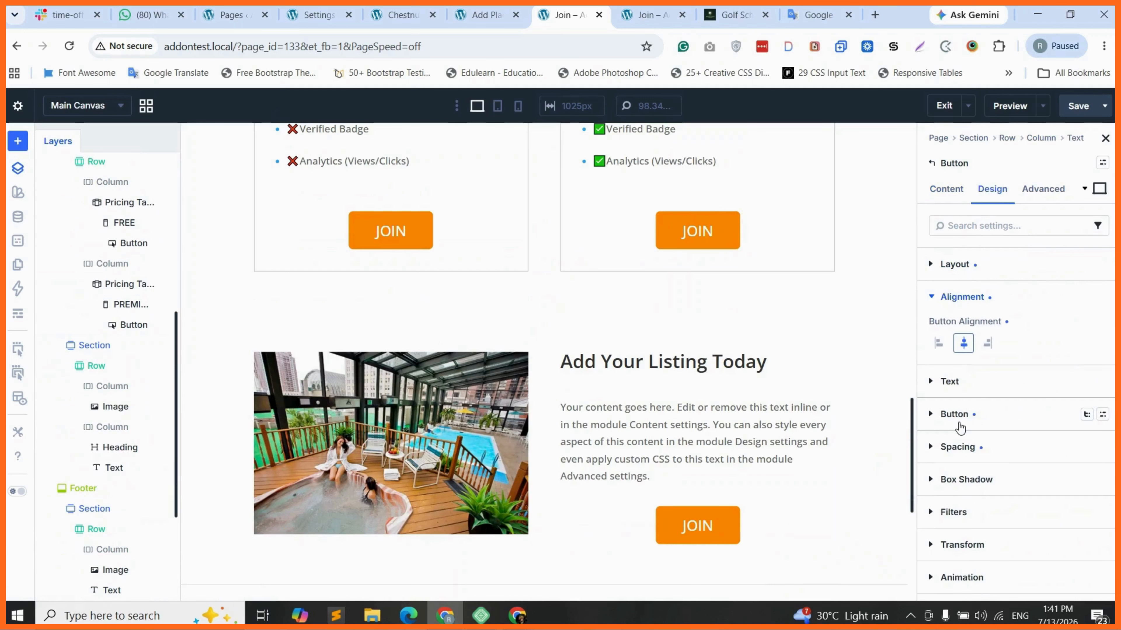
{"action": "left_click", "coordinate": [938, 342]}
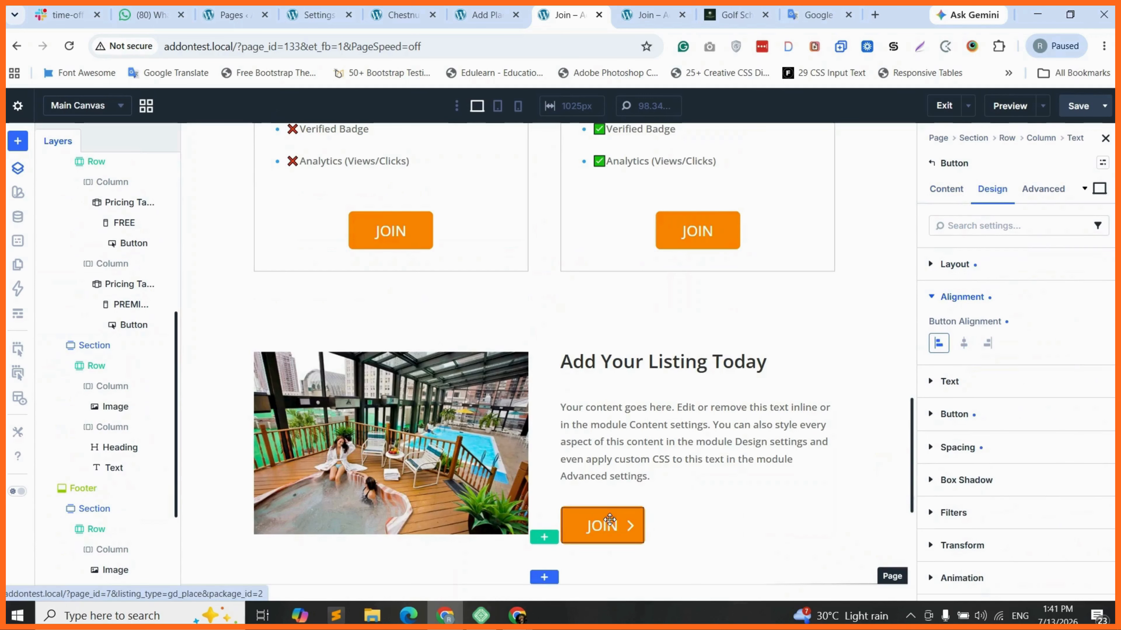
{"action": "left_click", "coordinate": [945, 189]}
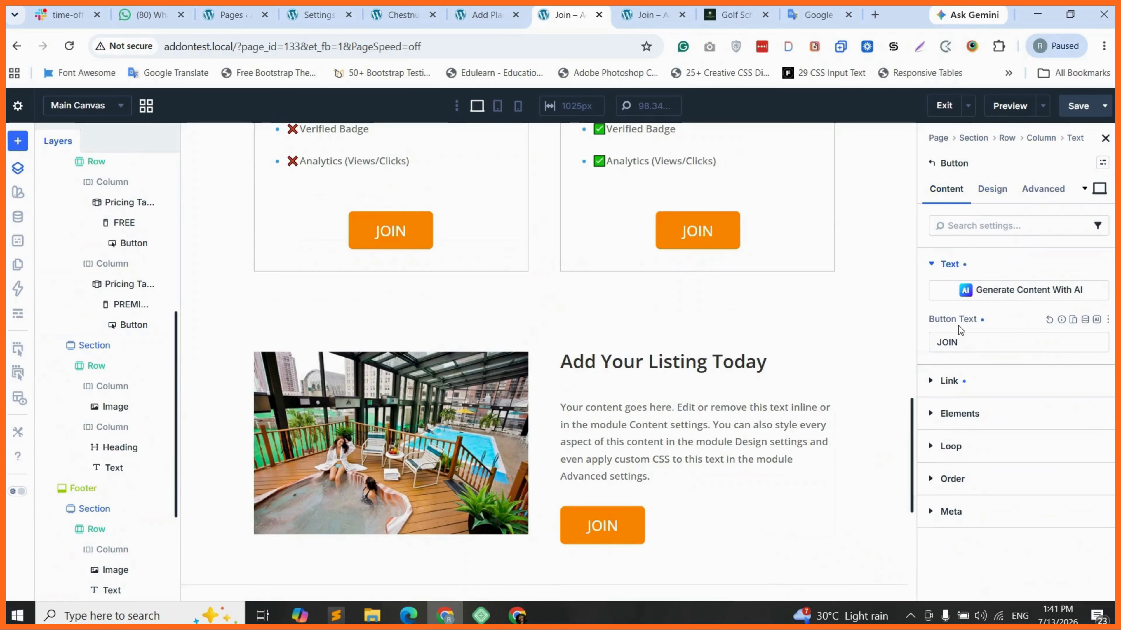
{"action": "left_click", "coordinate": [958, 396]}
{"action": "double_click", "coordinate": [973, 344]}
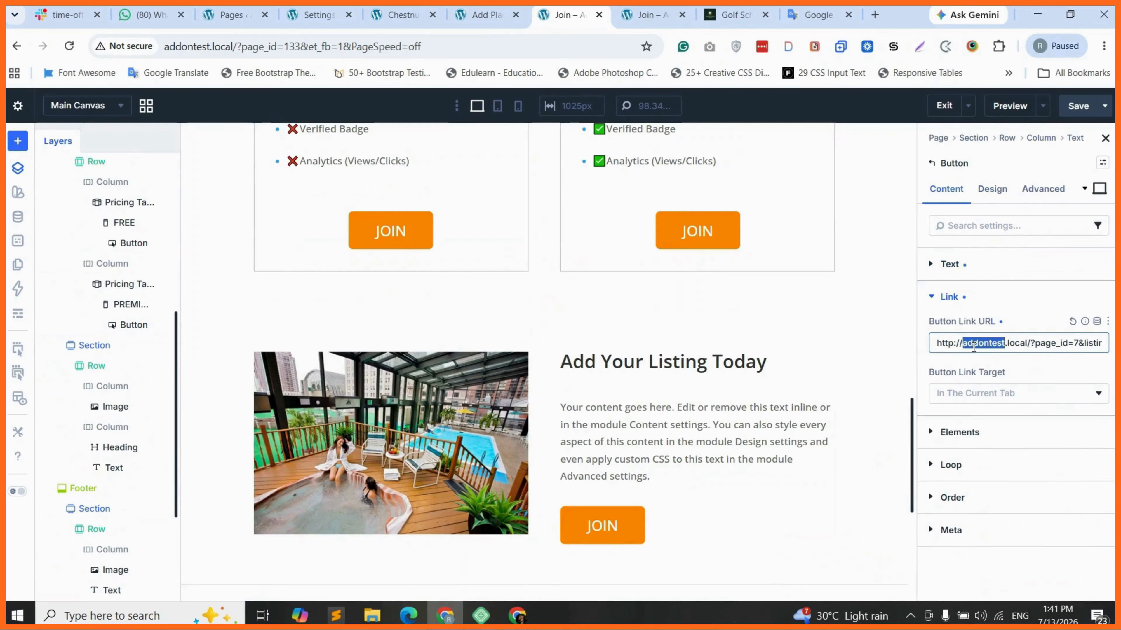
{"action": "key", "text": "ctrl+a"}
{"action": "type", "text": "#pricingtable"}
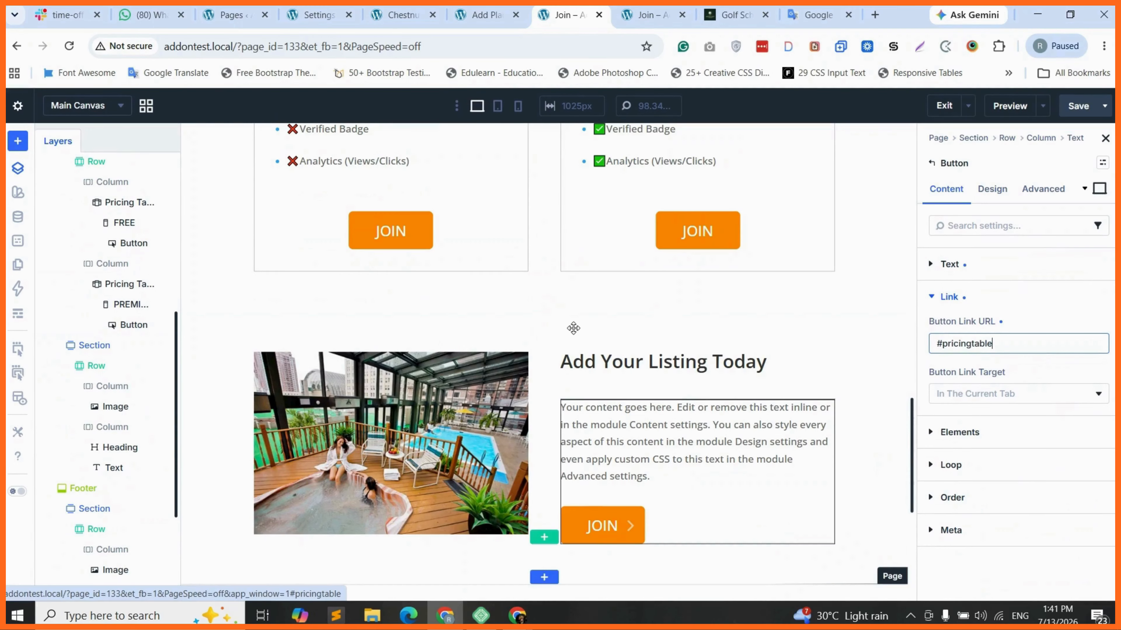
Step: Give the Add Your Listing Today section the light background color F7F7F6 and save the page
{"action": "left_click", "coordinate": [205, 330]}
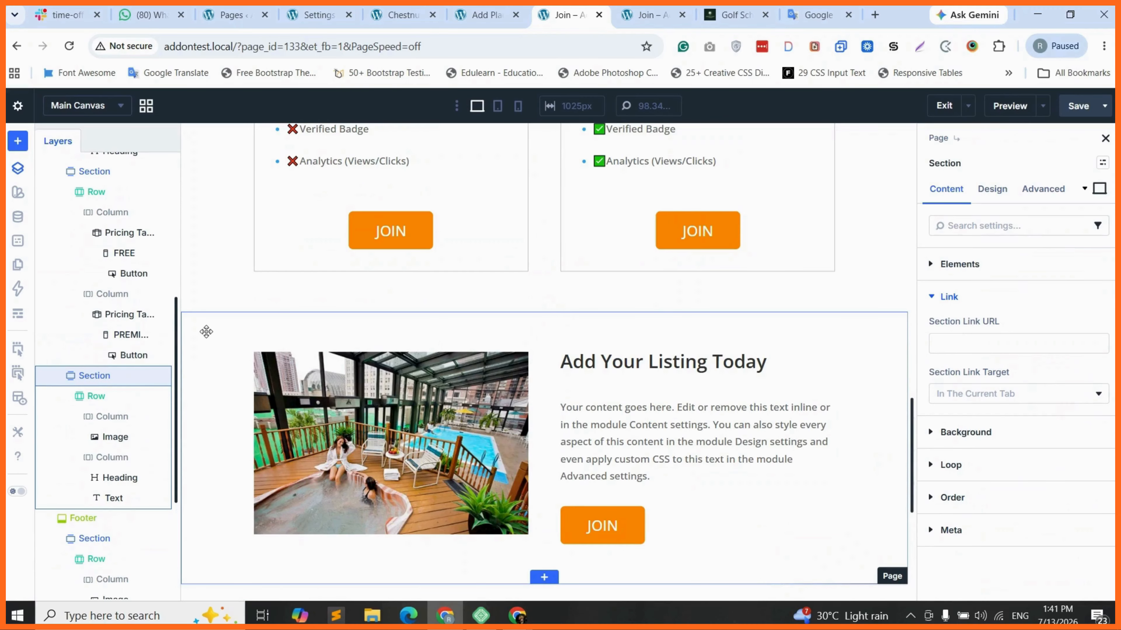
{"action": "left_click", "coordinate": [992, 189]}
{"action": "left_click", "coordinate": [945, 189]}
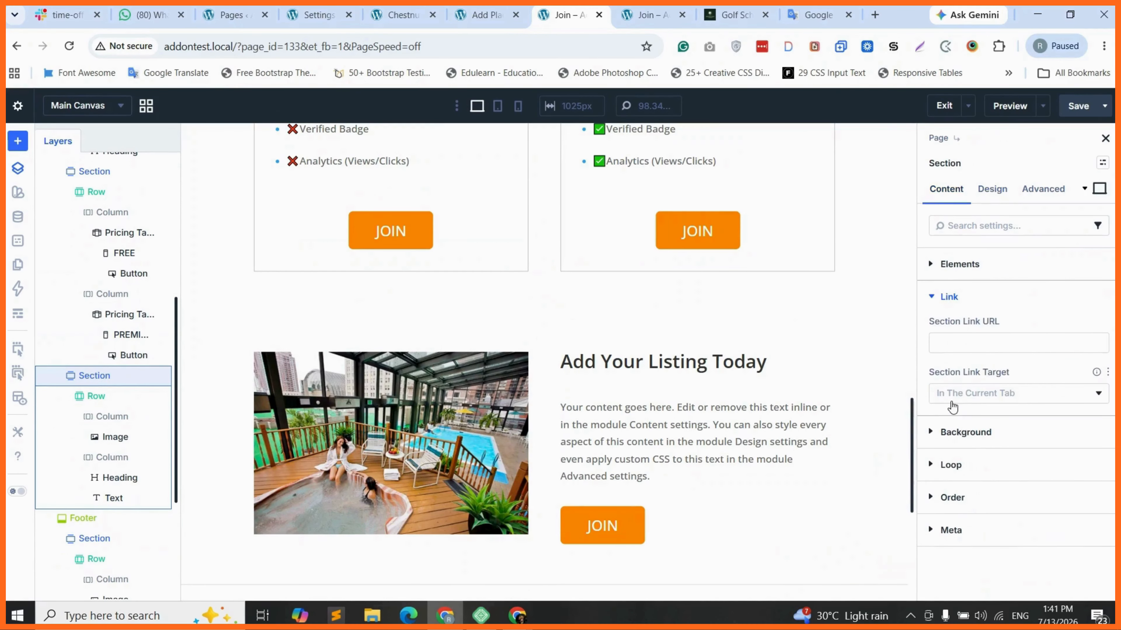
{"action": "left_click", "coordinate": [965, 432]}
{"action": "left_click", "coordinate": [988, 473]}
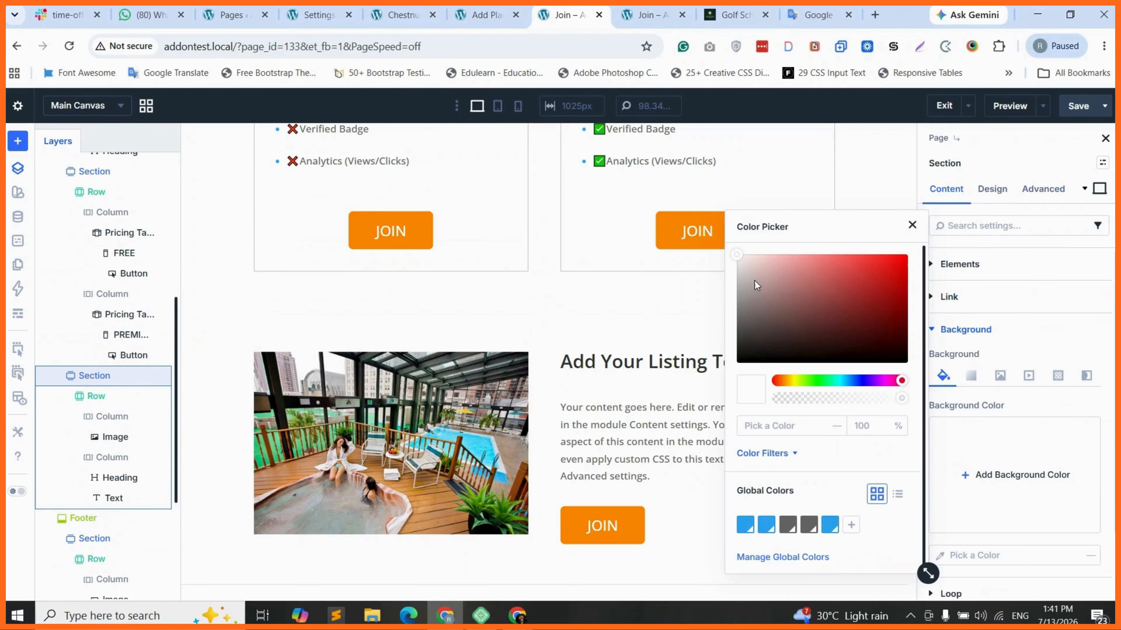
{"action": "left_click", "coordinate": [752, 278]}
{"action": "left_click", "coordinate": [794, 380]}
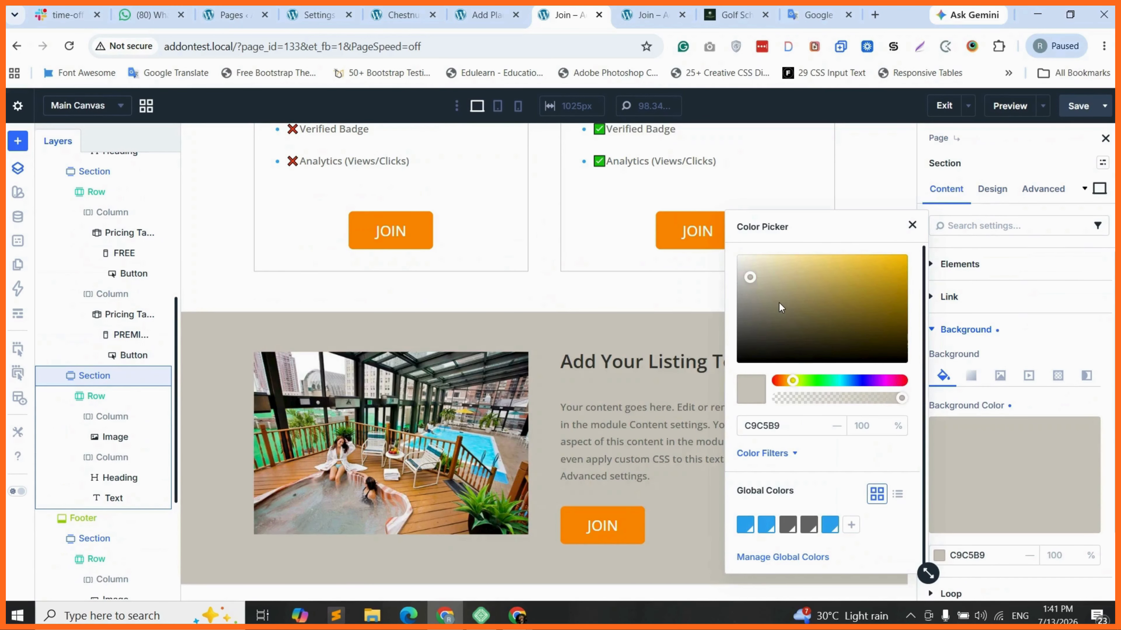
{"action": "left_click", "coordinate": [741, 259]}
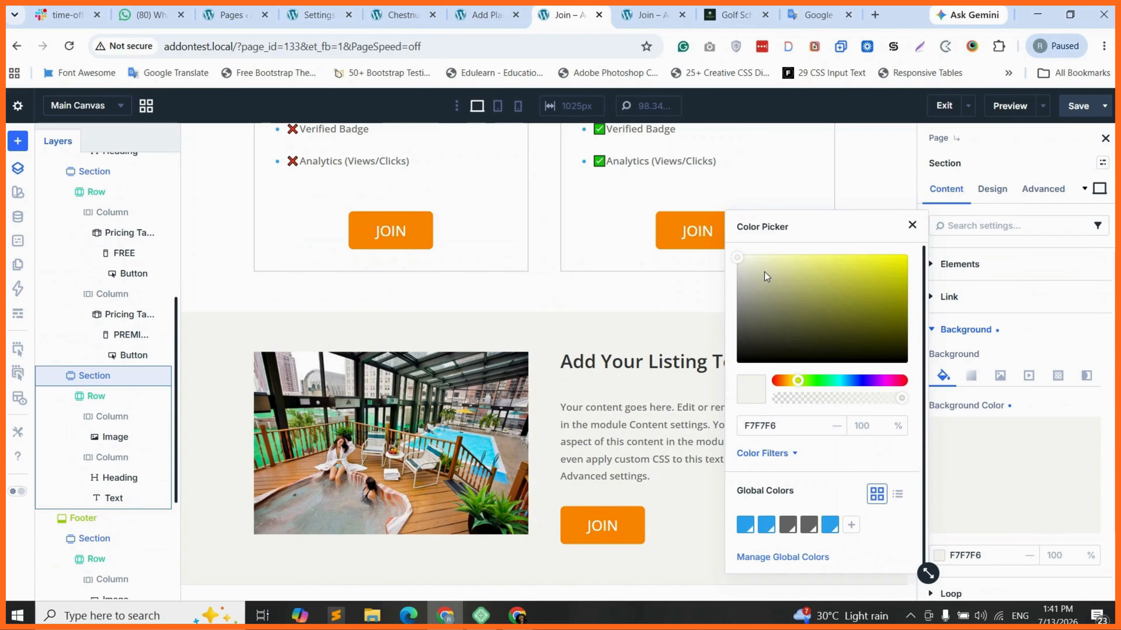
{"action": "left_click", "coordinate": [939, 197]}
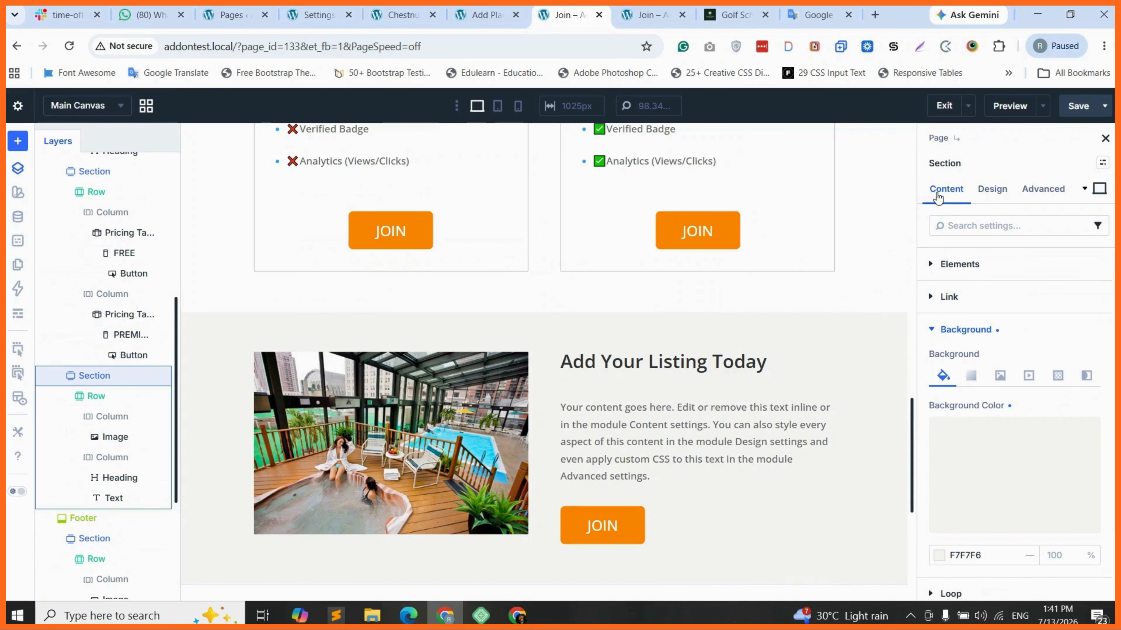
{"action": "left_click", "coordinate": [1104, 105]}
Step: Set linked top and bottom padding of 0 px on the section holding the FREE and PREMIUM pricing tables
{"action": "scroll", "coordinate": [610, 347], "scroll_direction": "up", "scroll_amount": 3}
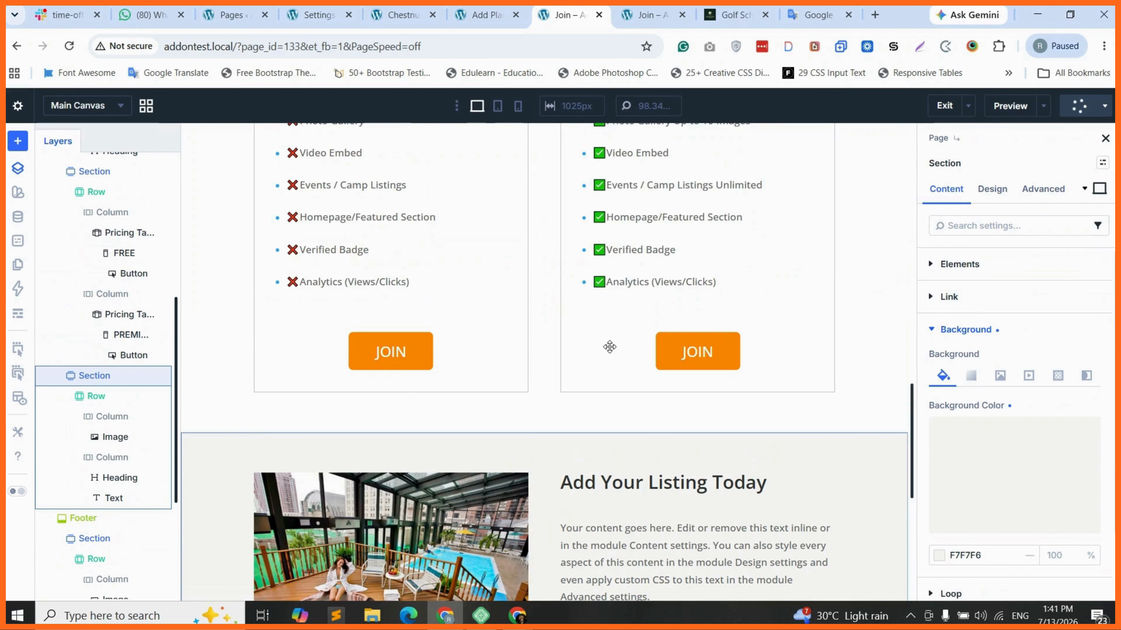
{"action": "scroll", "coordinate": [561, 287], "scroll_direction": "up", "scroll_amount": 10}
{"action": "scroll", "coordinate": [488, 420], "scroll_direction": "up", "scroll_amount": 1}
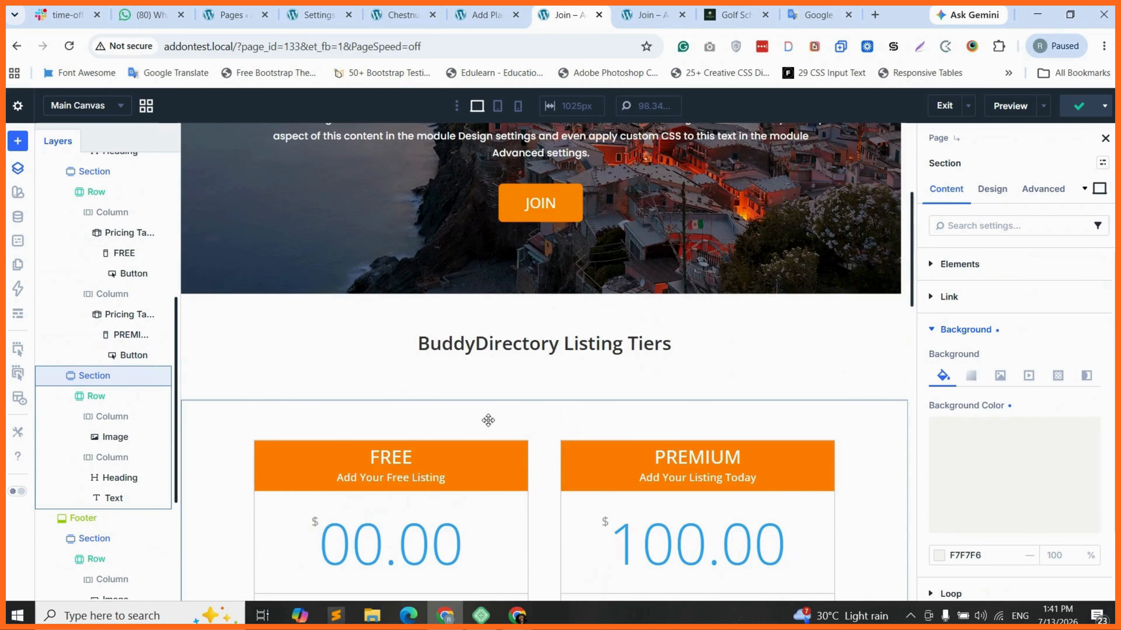
{"action": "left_click", "coordinate": [488, 420]}
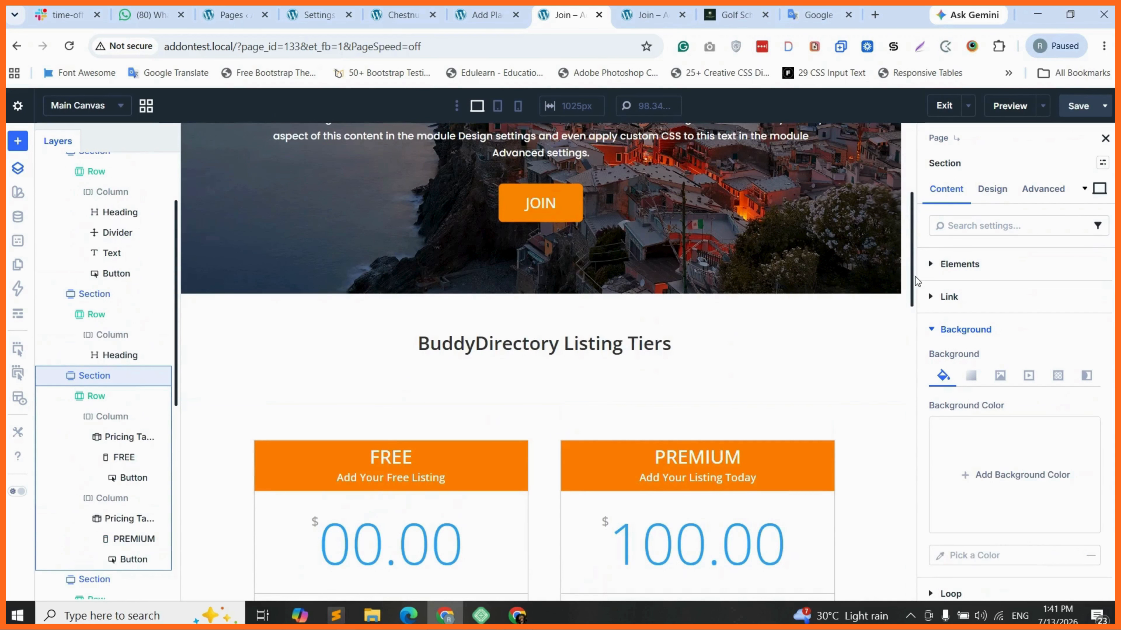
{"action": "left_click", "coordinate": [992, 189]}
{"action": "left_click", "coordinate": [958, 362]}
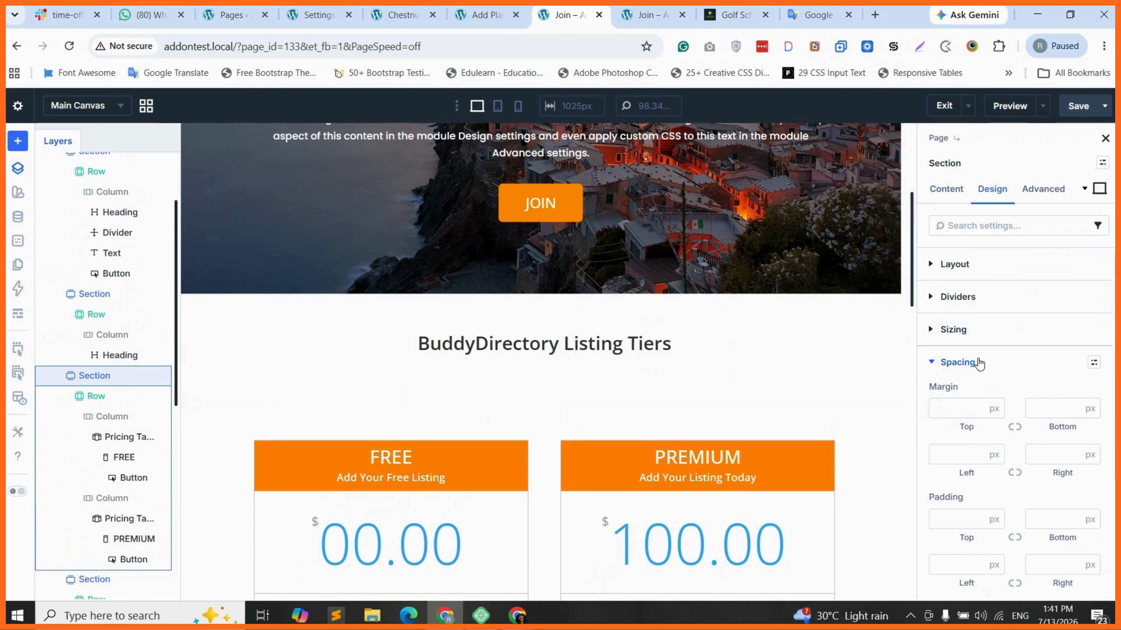
{"action": "scroll", "coordinate": [978, 363], "scroll_direction": "down", "scroll_amount": 2}
{"action": "left_click", "coordinate": [955, 437]}
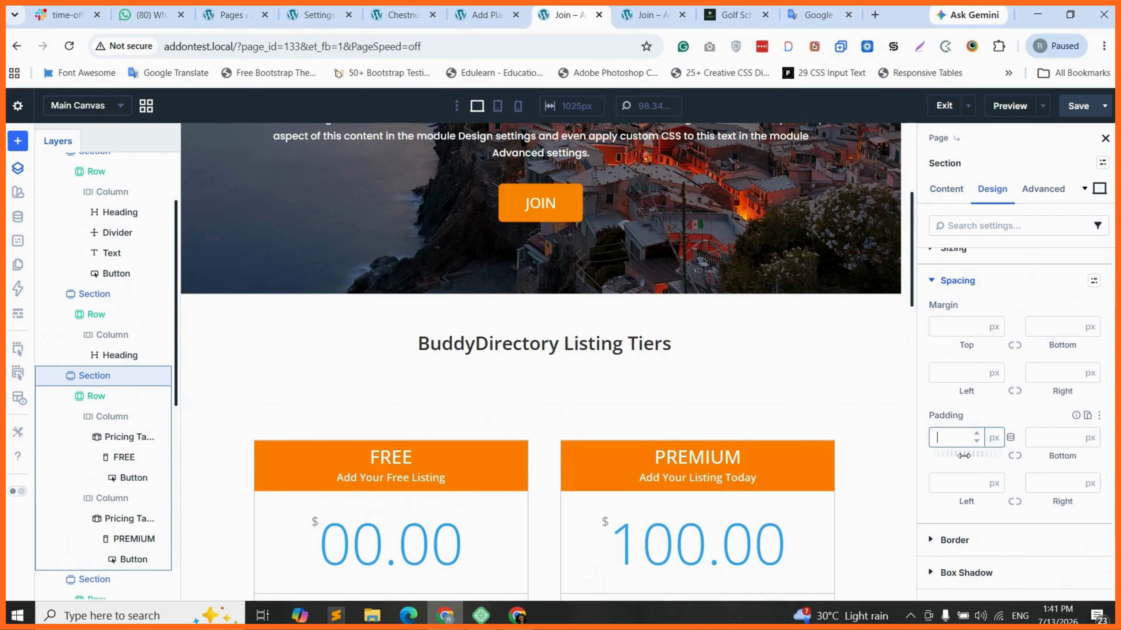
{"action": "type", "text": "0"}
{"action": "left_click", "coordinate": [1014, 457]}
Step: Unlink the pricing section's vertical padding, set the bottom padding to 80 px and save the page
{"action": "scroll", "coordinate": [569, 399], "scroll_direction": "down", "scroll_amount": 10}
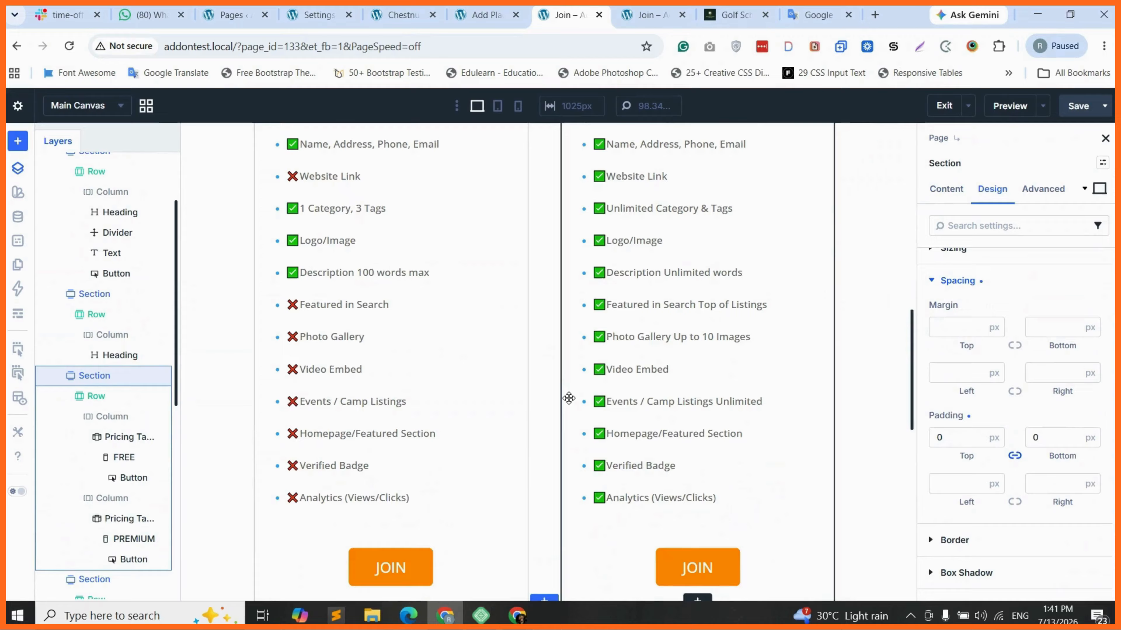
{"action": "scroll", "coordinate": [569, 399], "scroll_direction": "down", "scroll_amount": 4}
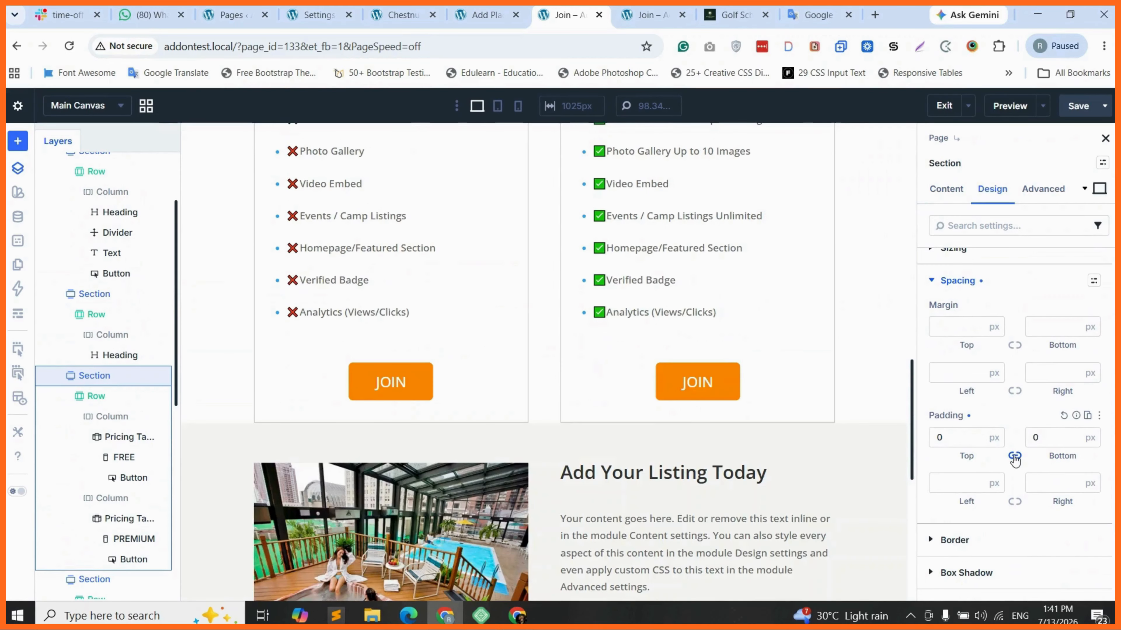
{"action": "left_click", "coordinate": [1030, 438]}
{"action": "type", "text": "4"}
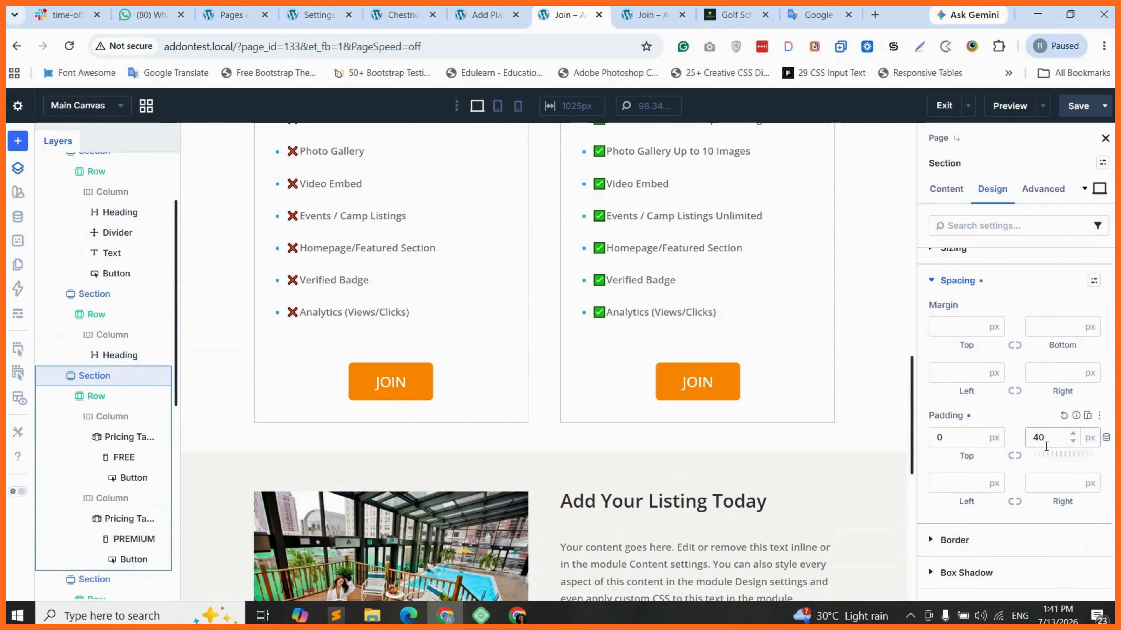
{"action": "double_click", "coordinate": [1037, 434]}
{"action": "type", "text": "80"}
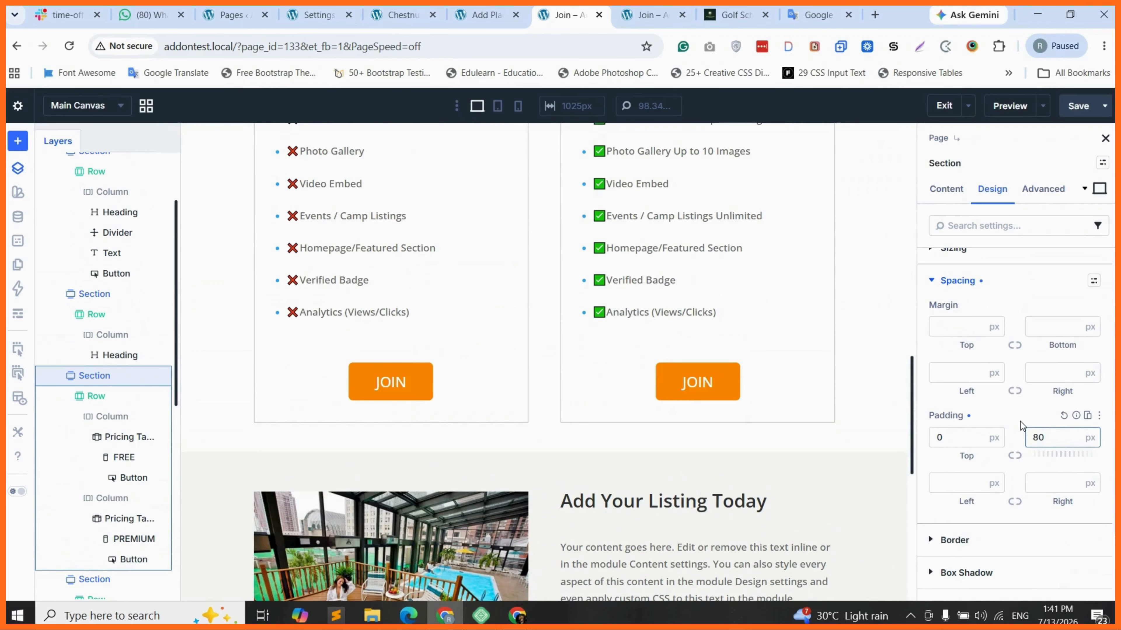
{"action": "scroll", "coordinate": [726, 421], "scroll_direction": "up", "scroll_amount": 8}
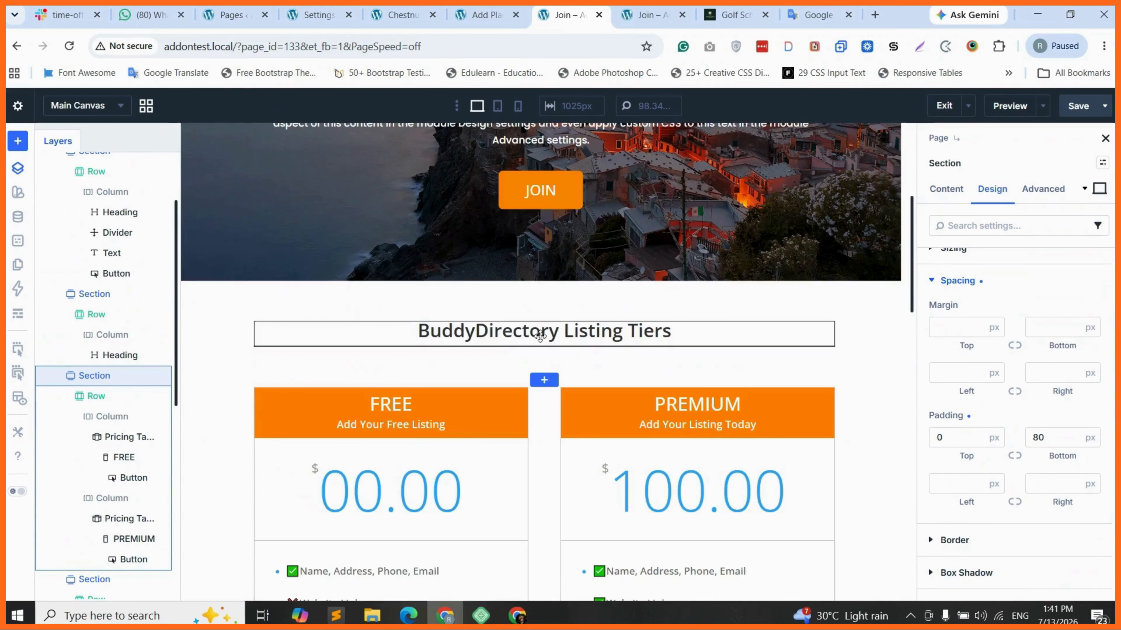
{"action": "left_click", "coordinate": [1079, 106]}
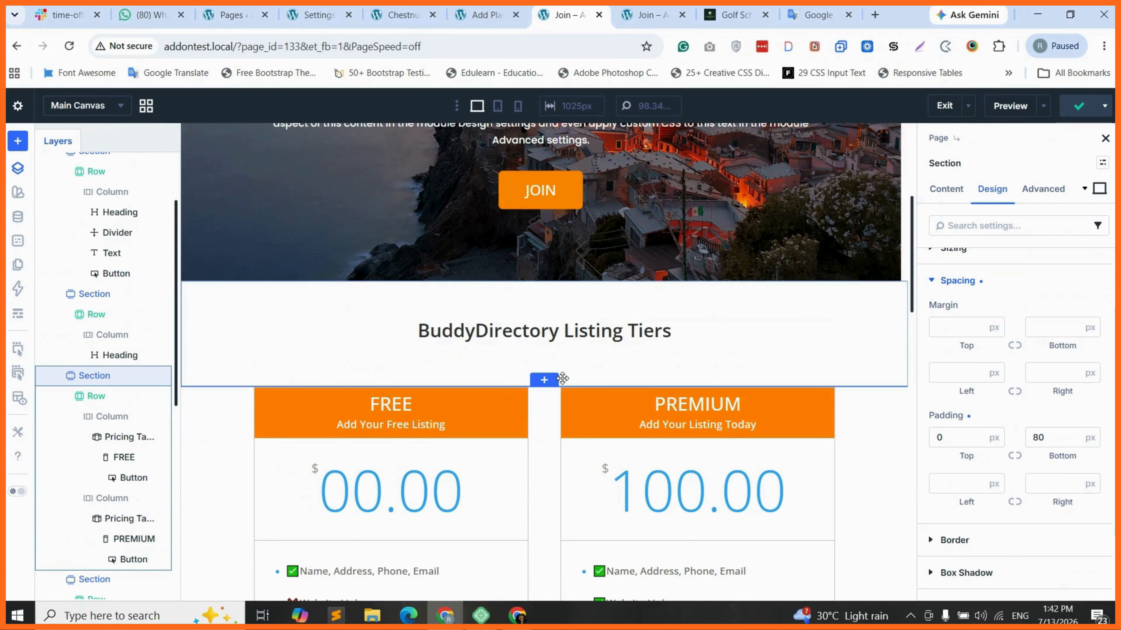
Step: Reload the live Join page and review the hero, the pricing tables and the Add Your Listing Today section
{"action": "key", "text": "ctrl+Tab"}
{"action": "key", "text": "F5"}
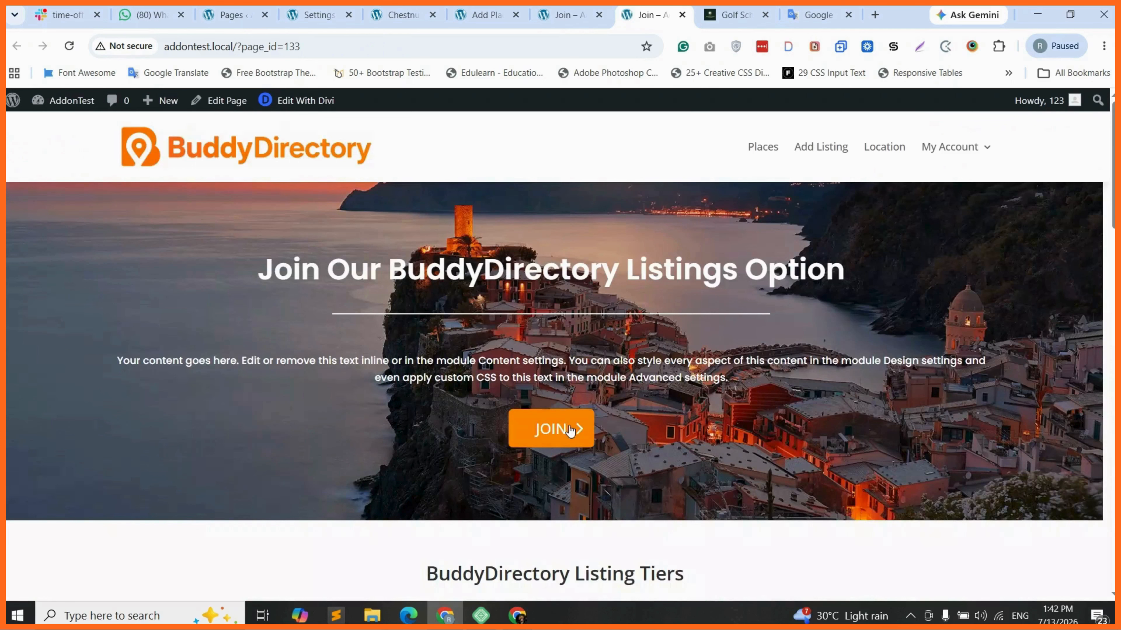
{"action": "scroll", "coordinate": [669, 440], "scroll_direction": "down", "scroll_amount": 10}
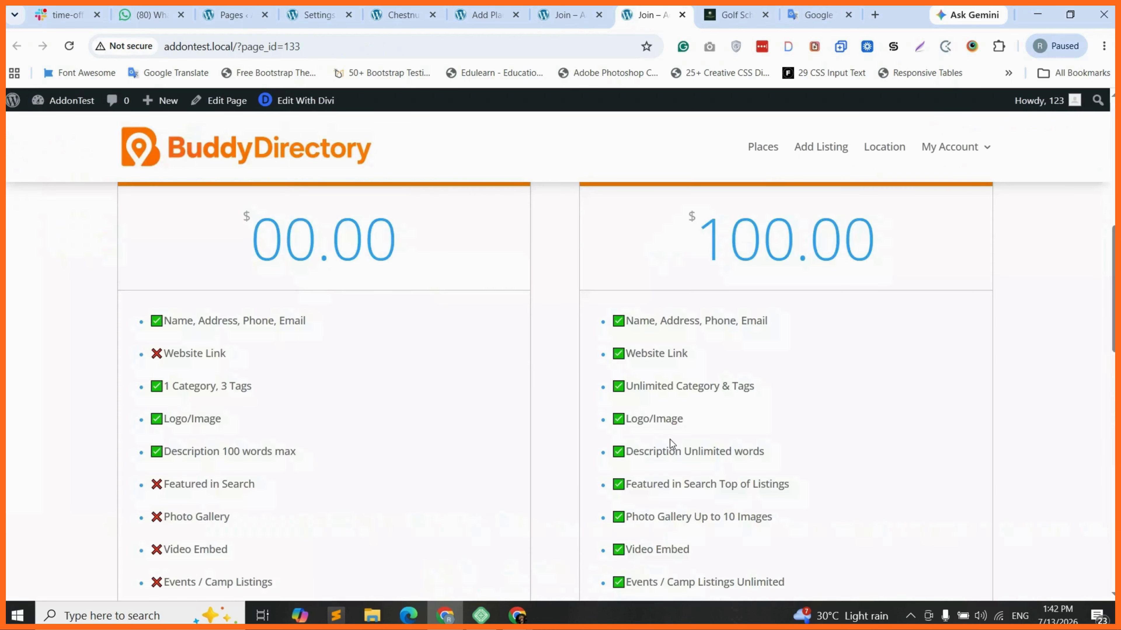
{"action": "scroll", "coordinate": [670, 439], "scroll_direction": "down", "scroll_amount": 10}
{"action": "scroll", "coordinate": [612, 443], "scroll_direction": "up", "scroll_amount": 10}
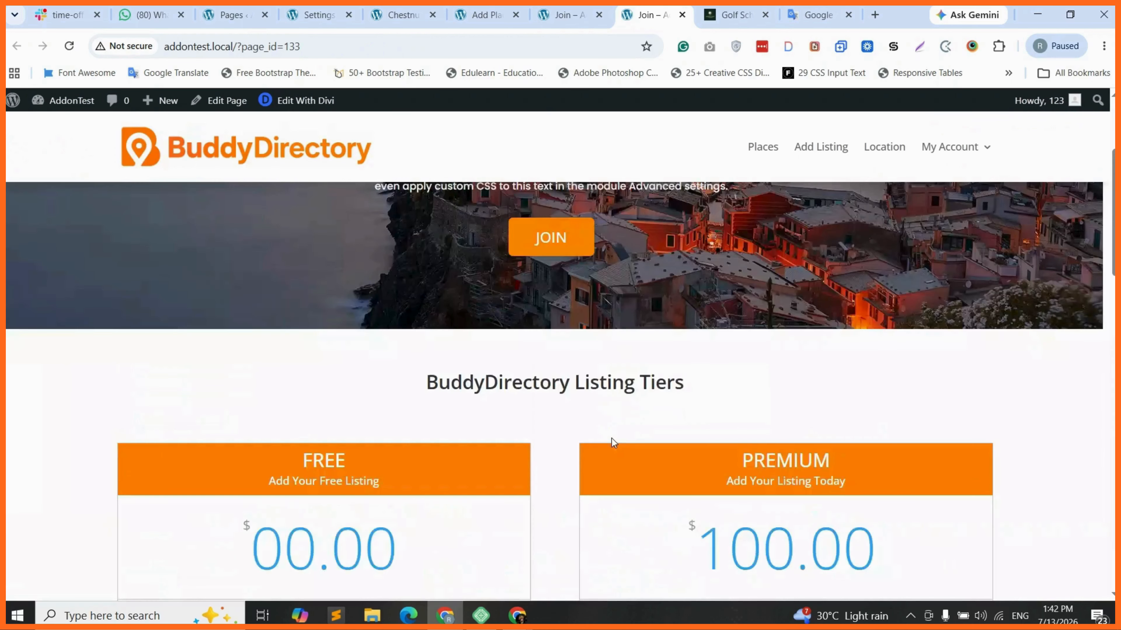
{"action": "scroll", "coordinate": [611, 438], "scroll_direction": "down", "scroll_amount": 5}
{"action": "scroll", "coordinate": [222, 329], "scroll_direction": "up", "scroll_amount": 2}
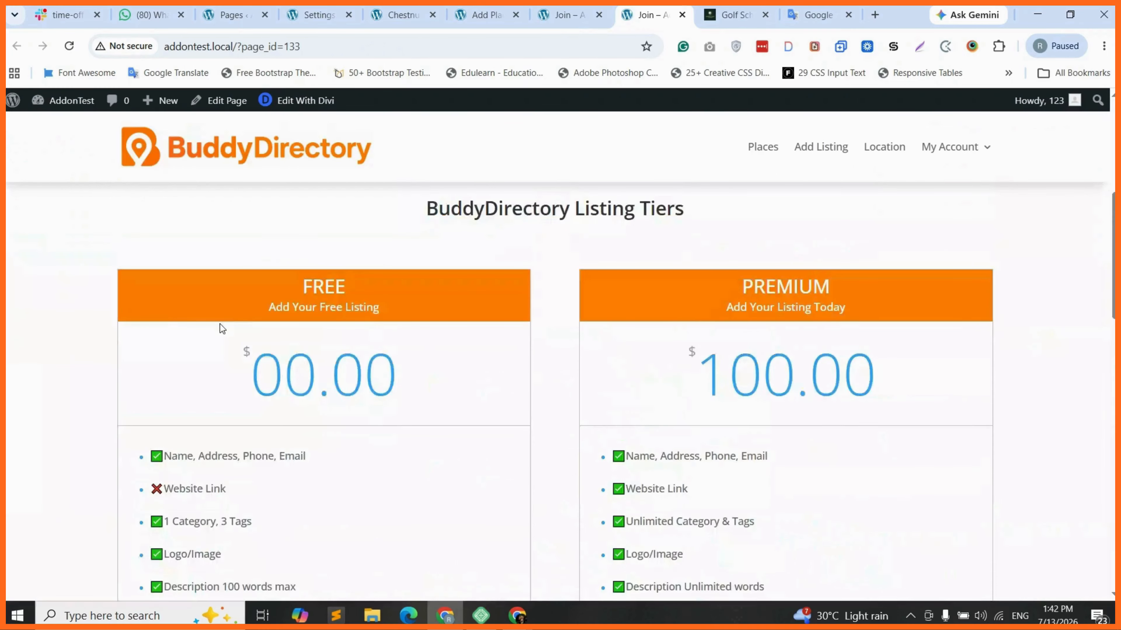
{"action": "scroll", "coordinate": [557, 431], "scroll_direction": "down", "scroll_amount": 8}
{"action": "scroll", "coordinate": [554, 432], "scroll_direction": "down", "scroll_amount": 8}
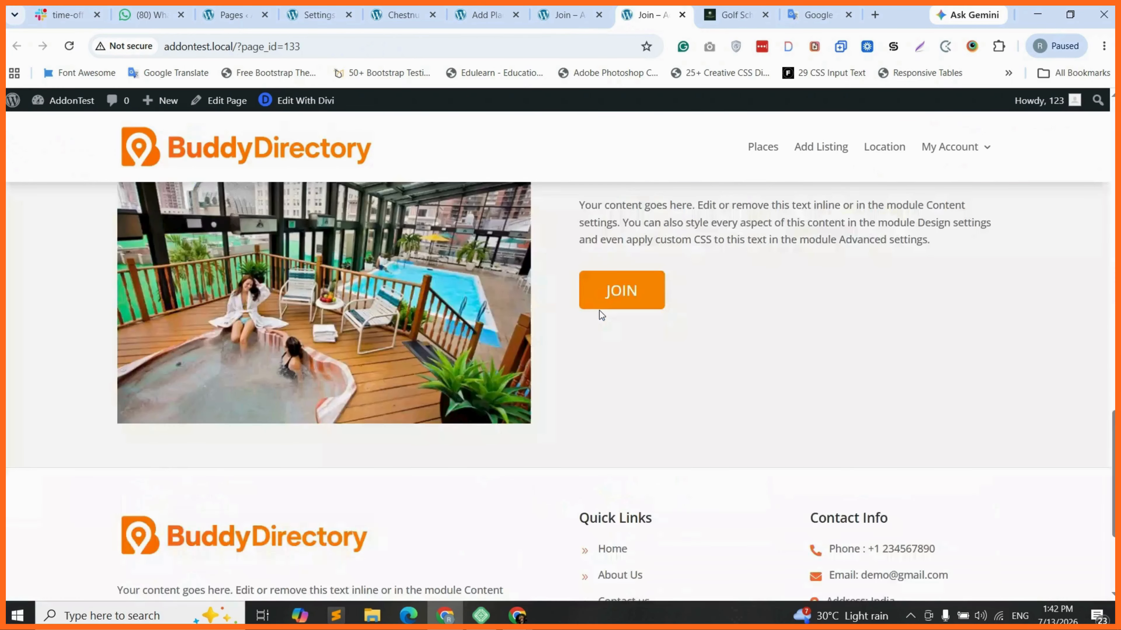
Step: Test the JOIN links of the FREE and PREMIUM tables and check which package each preselects on the Add Place form
{"action": "scroll", "coordinate": [332, 372], "scroll_direction": "up", "scroll_amount": 15}
{"action": "scroll", "coordinate": [597, 243], "scroll_direction": "up", "scroll_amount": 1}
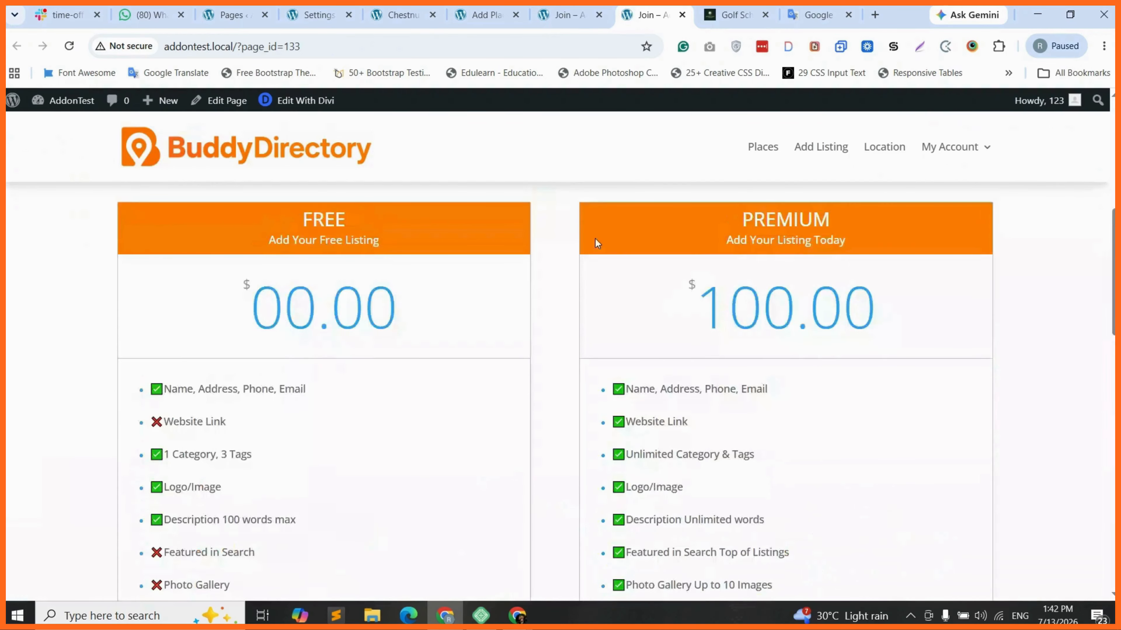
{"action": "scroll", "coordinate": [454, 372], "scroll_direction": "down", "scroll_amount": 8}
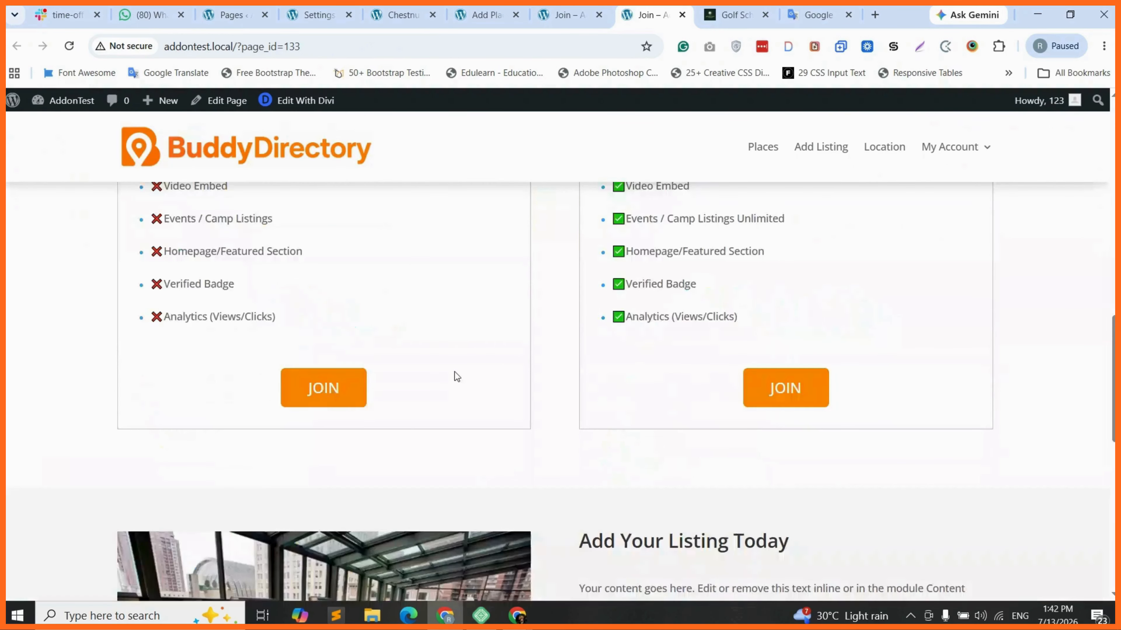
{"action": "left_click", "coordinate": [325, 391]}
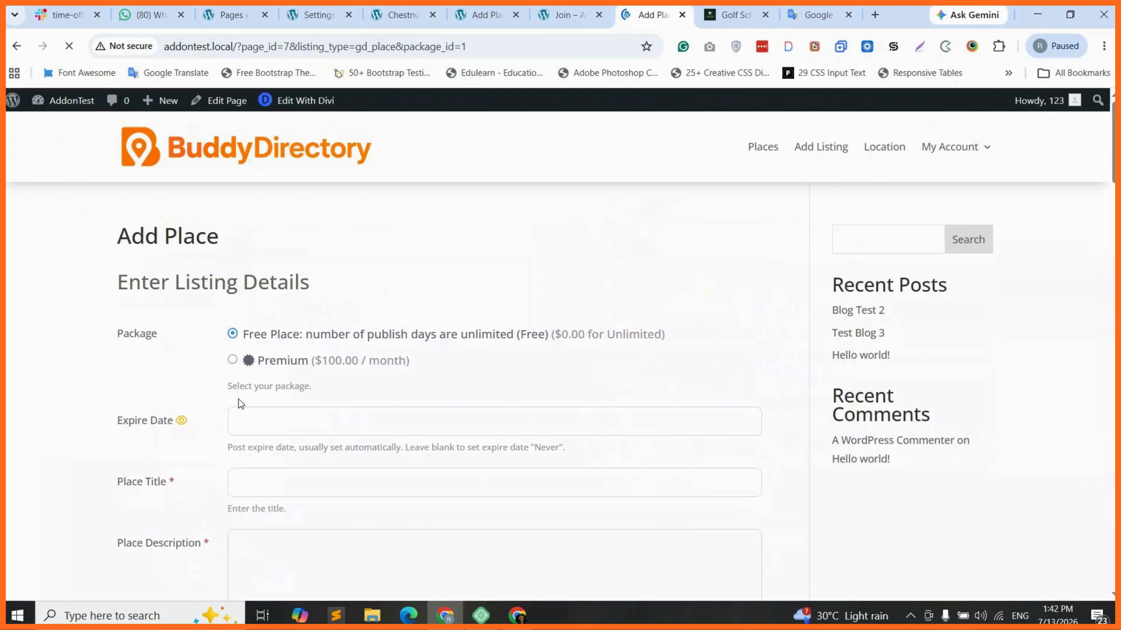
{"action": "key", "text": "alt+Left"}
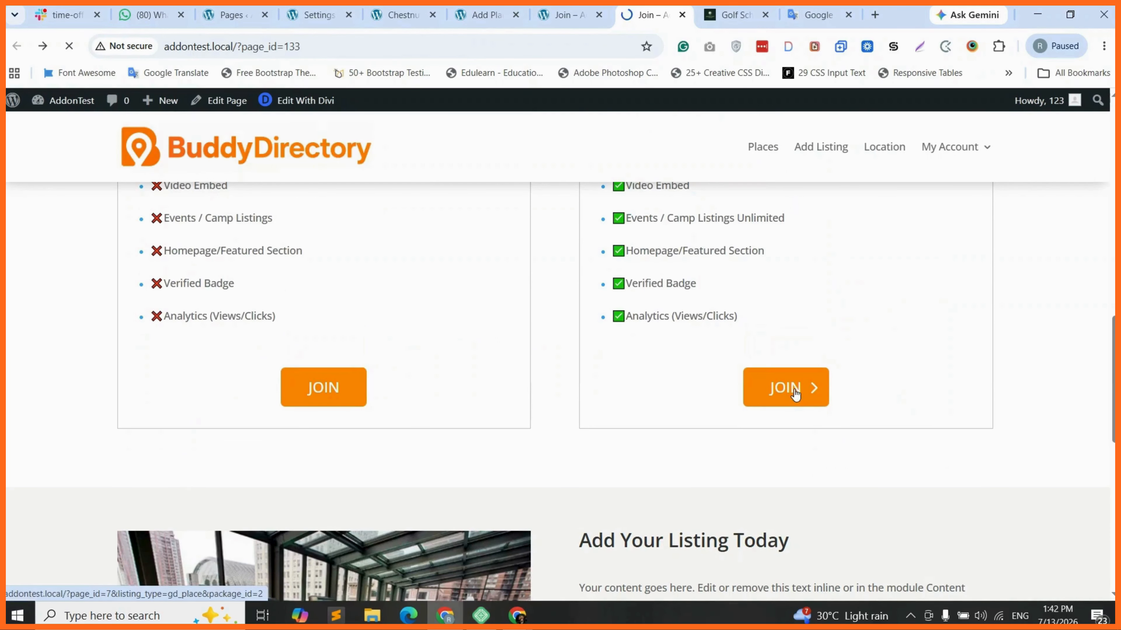
{"action": "left_click", "coordinate": [795, 393]}
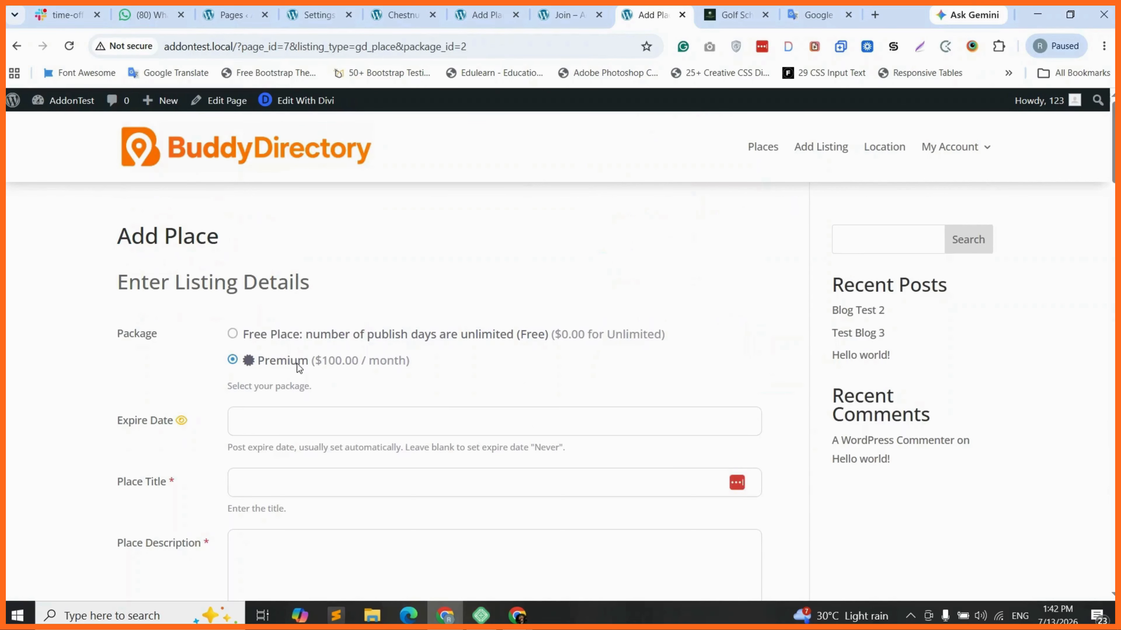
{"action": "scroll", "coordinate": [209, 407], "scroll_direction": "down", "scroll_amount": 15}
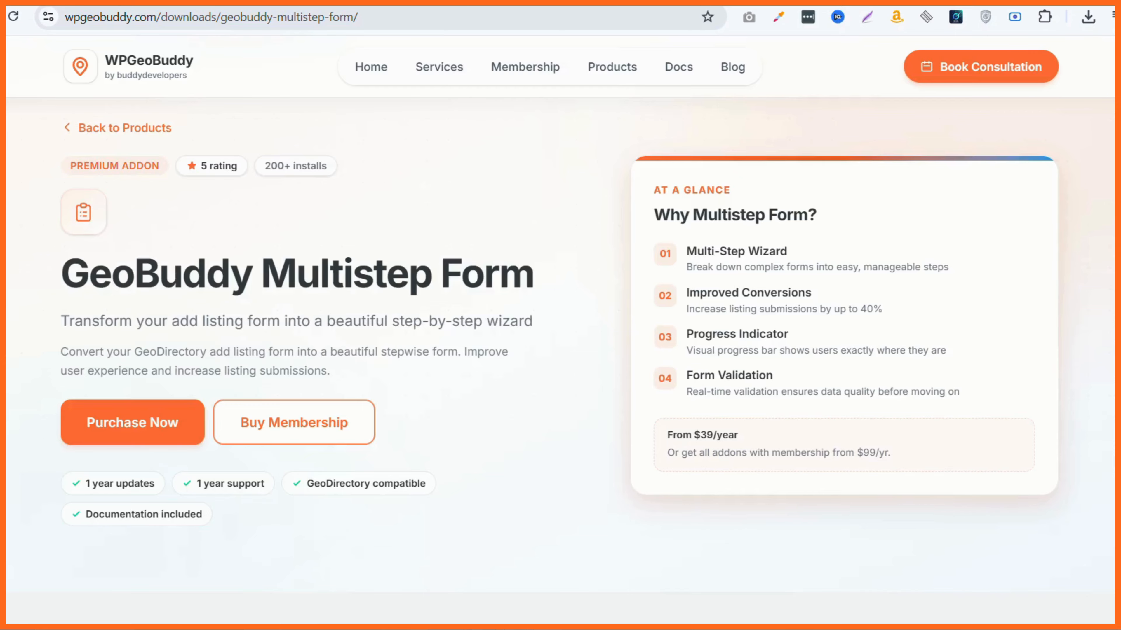
Step: Review the GeoBuddy Multistep Form product page, covering its key features, complete feature list, license pricing and FAQ
{"action": "scroll", "coordinate": [561, 353], "scroll_direction": "down", "scroll_amount": 5}
{"action": "scroll", "coordinate": [560, 353], "scroll_direction": "down", "scroll_amount": 5}
{"action": "scroll", "coordinate": [560, 353], "scroll_direction": "down", "scroll_amount": 10}
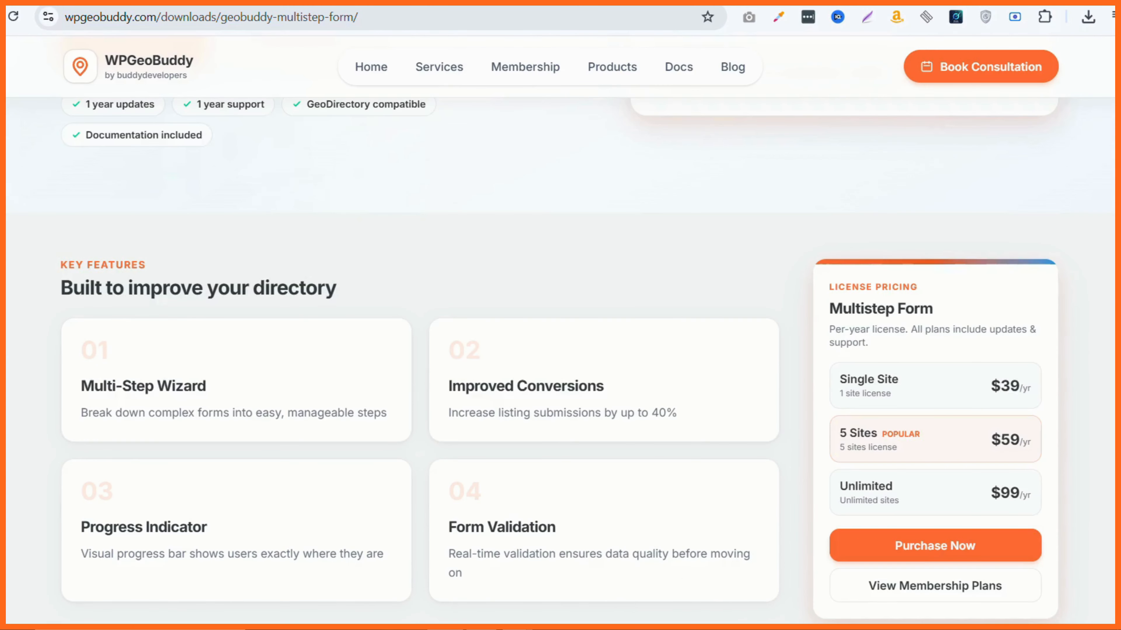
{"action": "scroll", "coordinate": [420, 363], "scroll_direction": "down", "scroll_amount": 10}
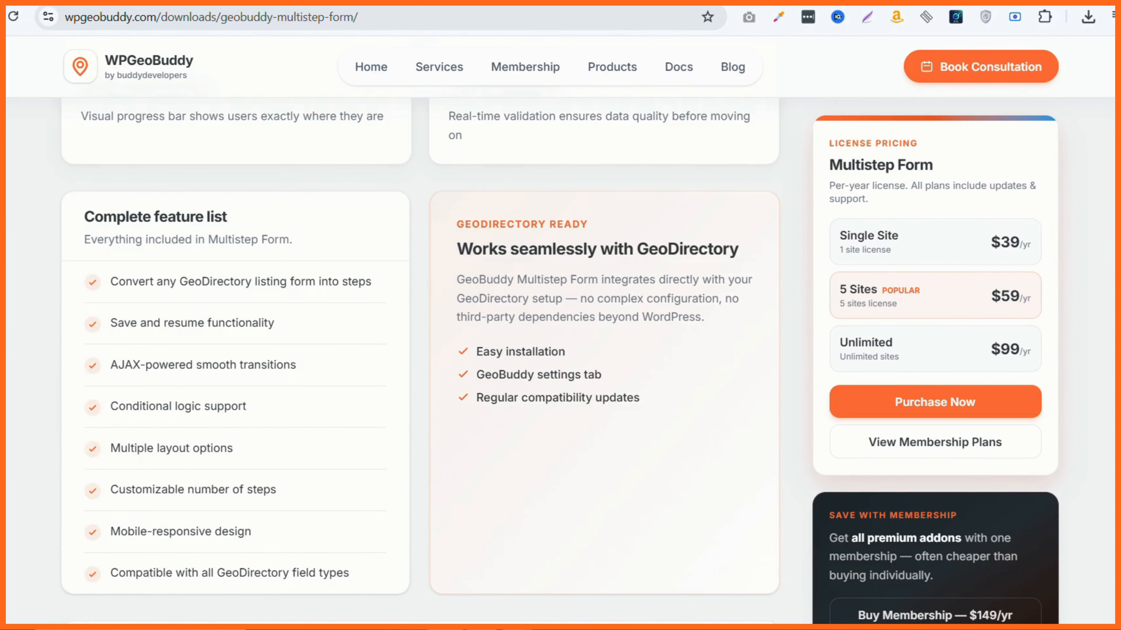
{"action": "scroll", "coordinate": [420, 353], "scroll_direction": "down", "scroll_amount": 8}
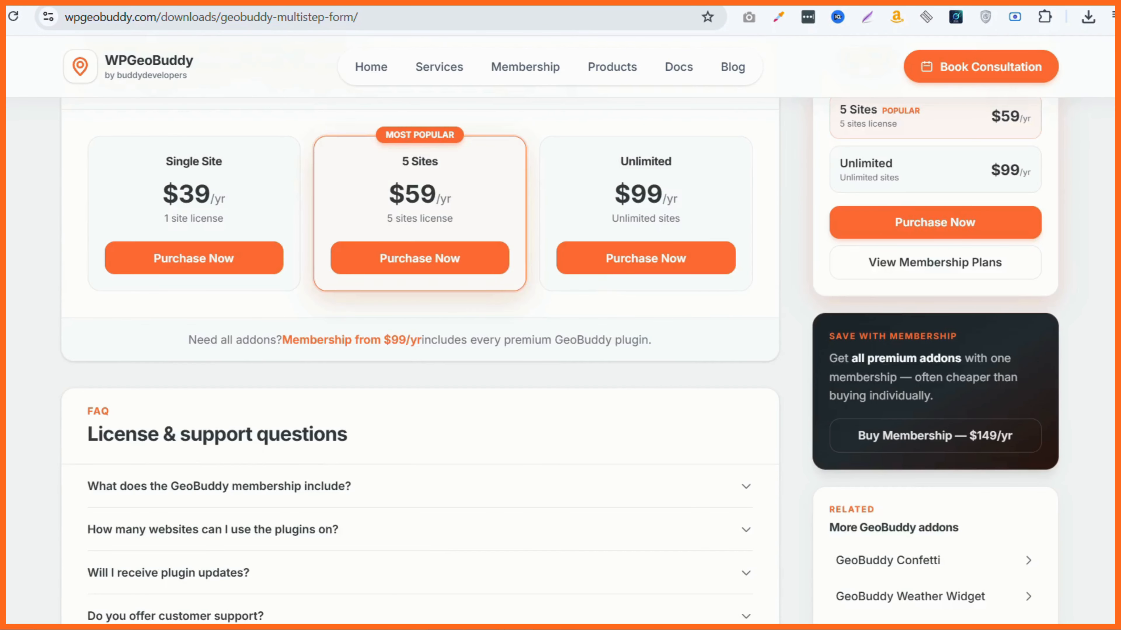
{"action": "scroll", "coordinate": [560, 359], "scroll_direction": "down", "scroll_amount": 8}
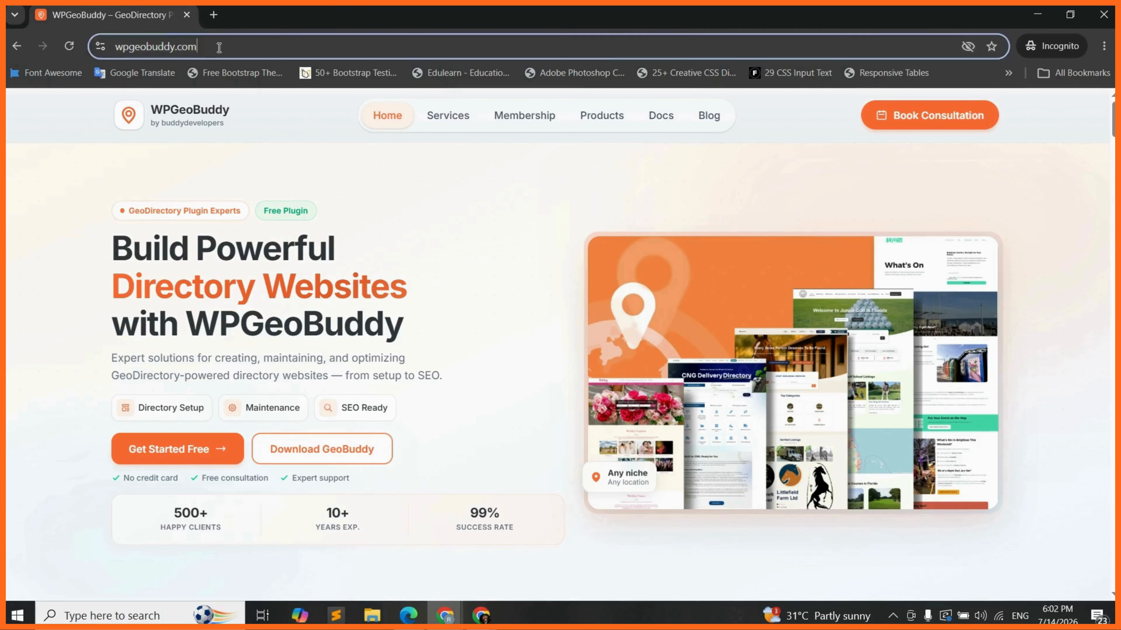
Step: Go from the WPGeoBuddy home page to its Membership page and view the Single Site, 5 Sites and Unlimited packages
{"action": "left_click", "coordinate": [168, 52]}
{"action": "left_click", "coordinate": [406, 199]}
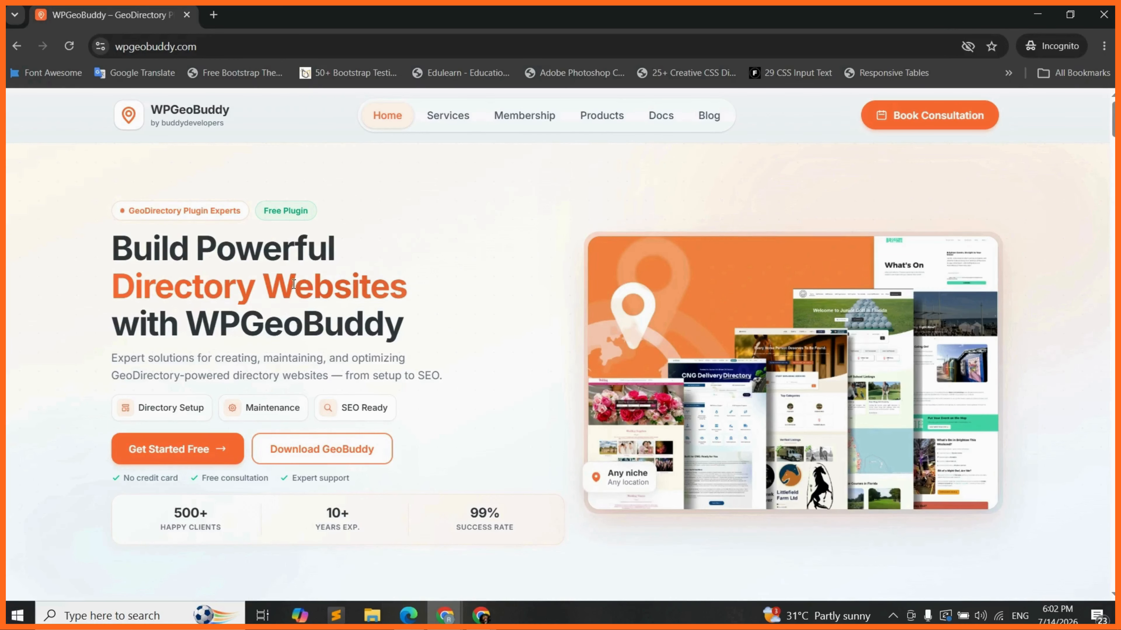
{"action": "scroll", "coordinate": [459, 325], "scroll_direction": "down", "scroll_amount": 1}
{"action": "left_click", "coordinate": [524, 115]}
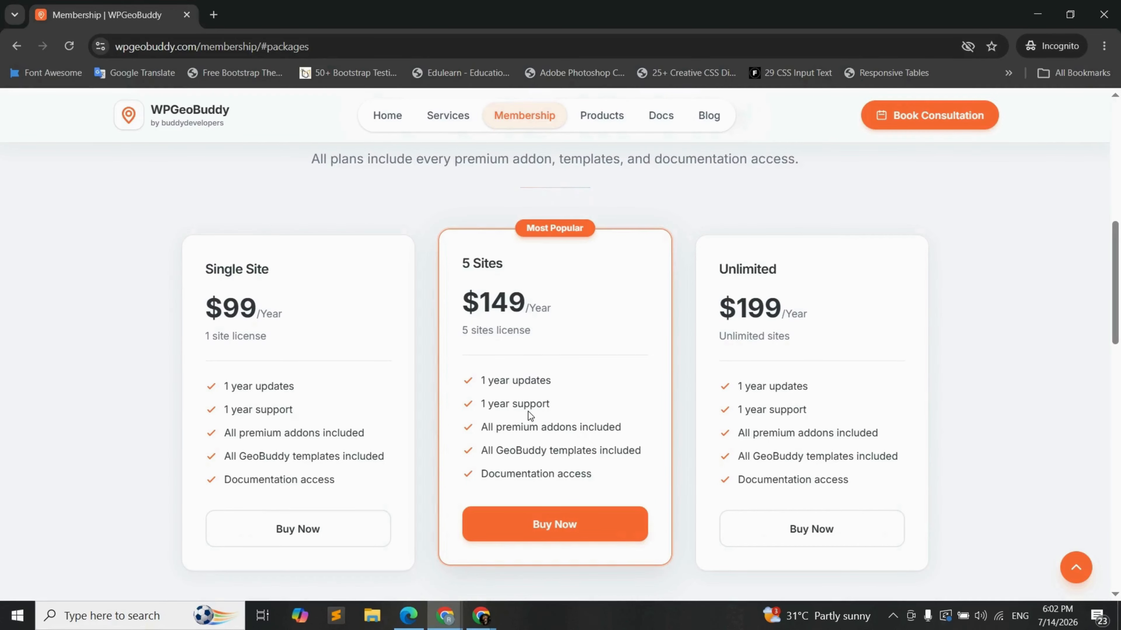